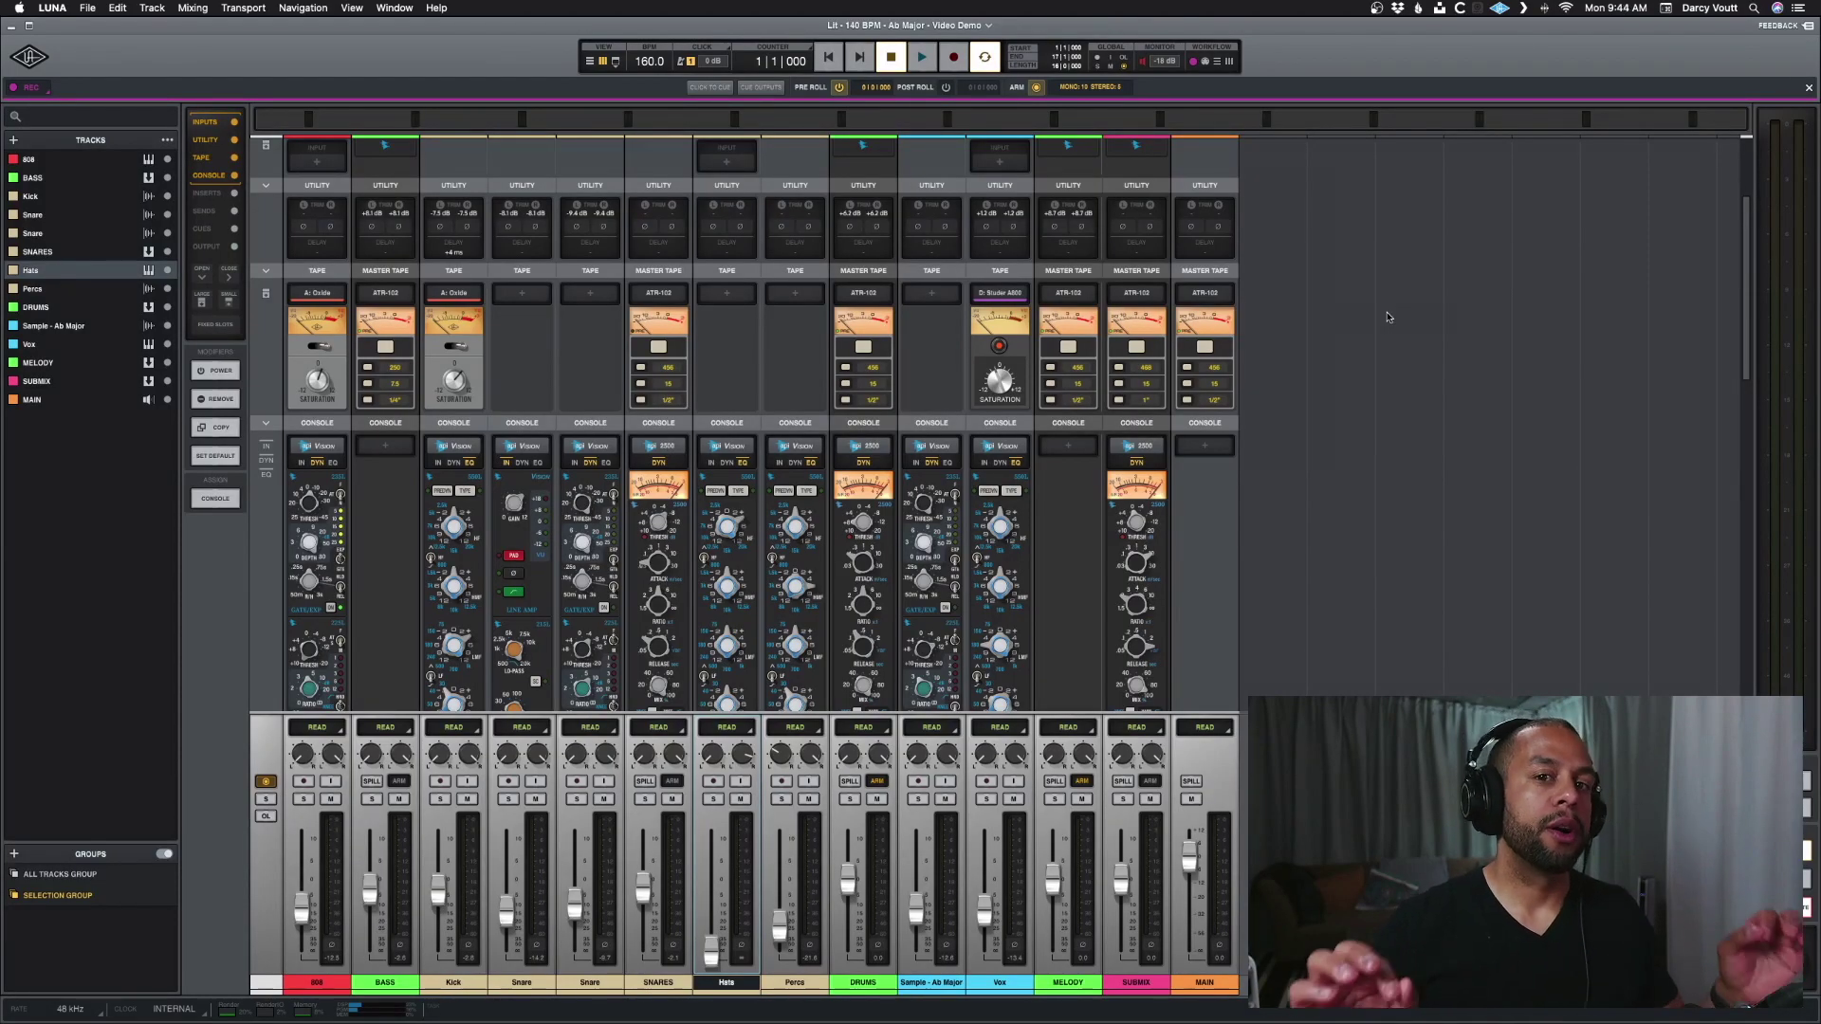
Switch LUNA from the mixer to the track timeline view
{"action": "key", "text": "super+equal"}
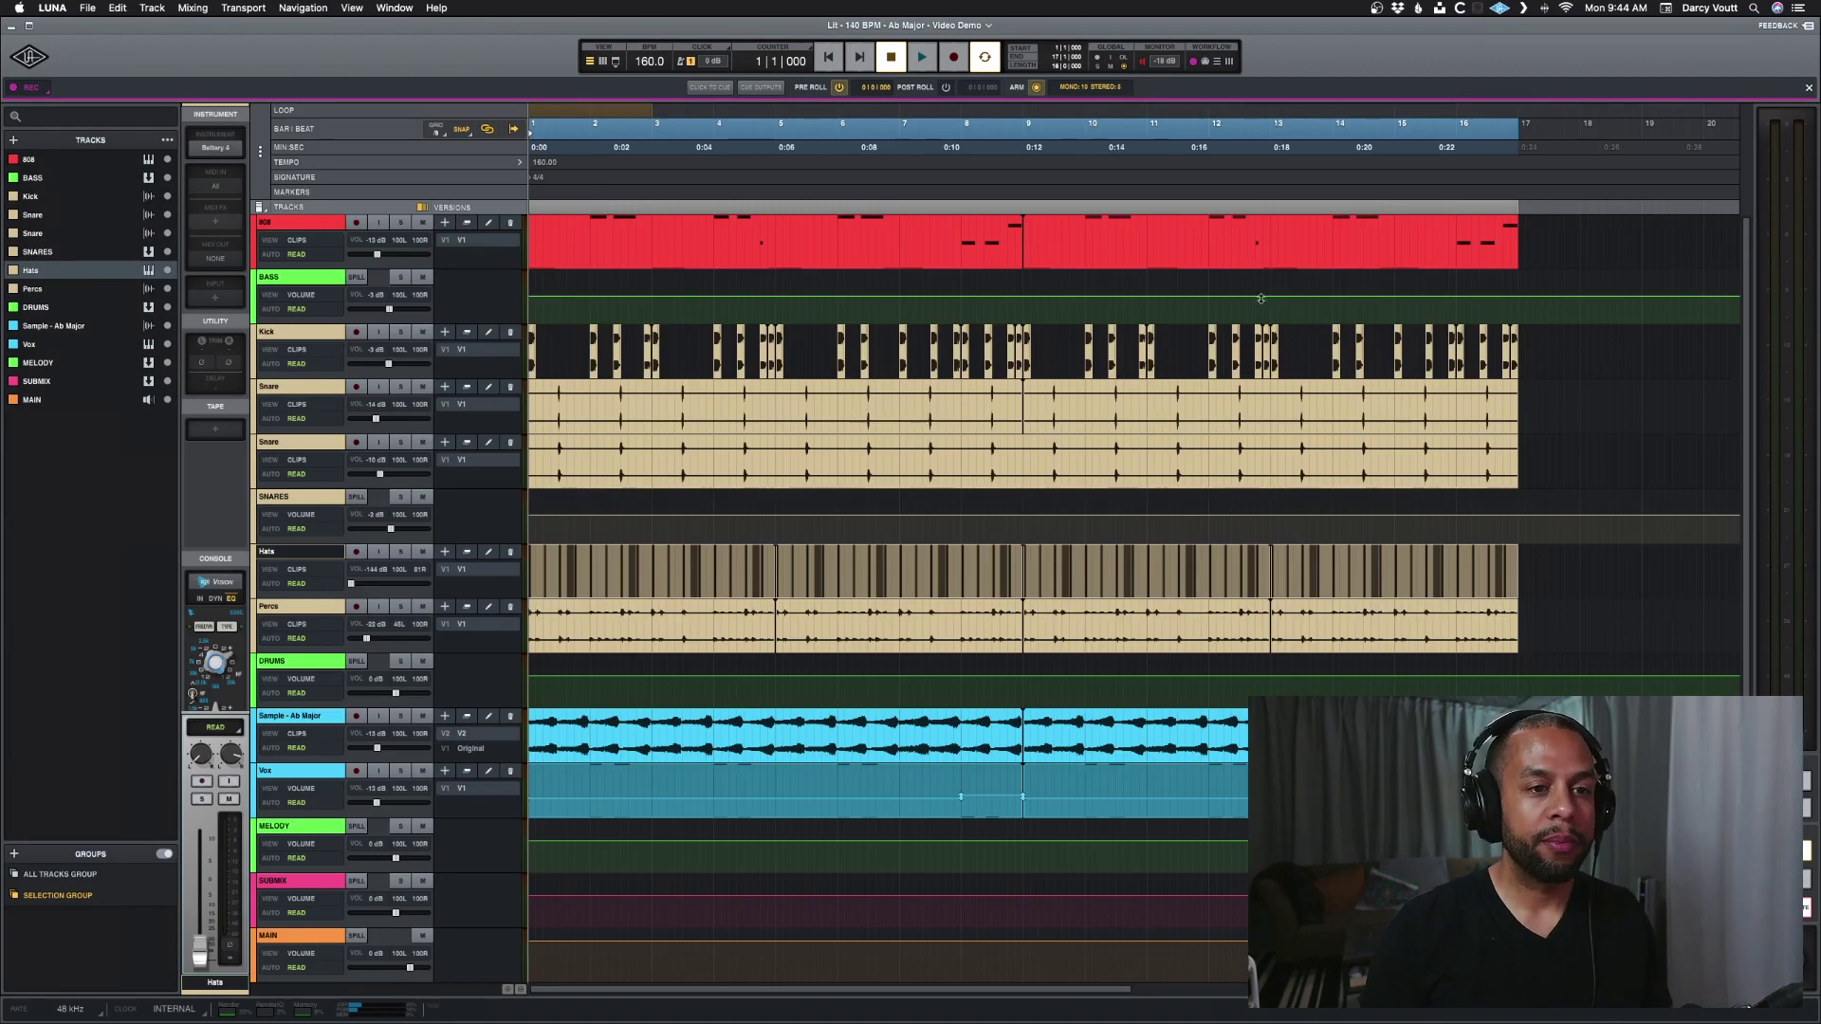
Select the second Snare track, then spill the BASS bus to show only its feeding tracks
{"action": "left_click", "coordinate": [1236, 462]}
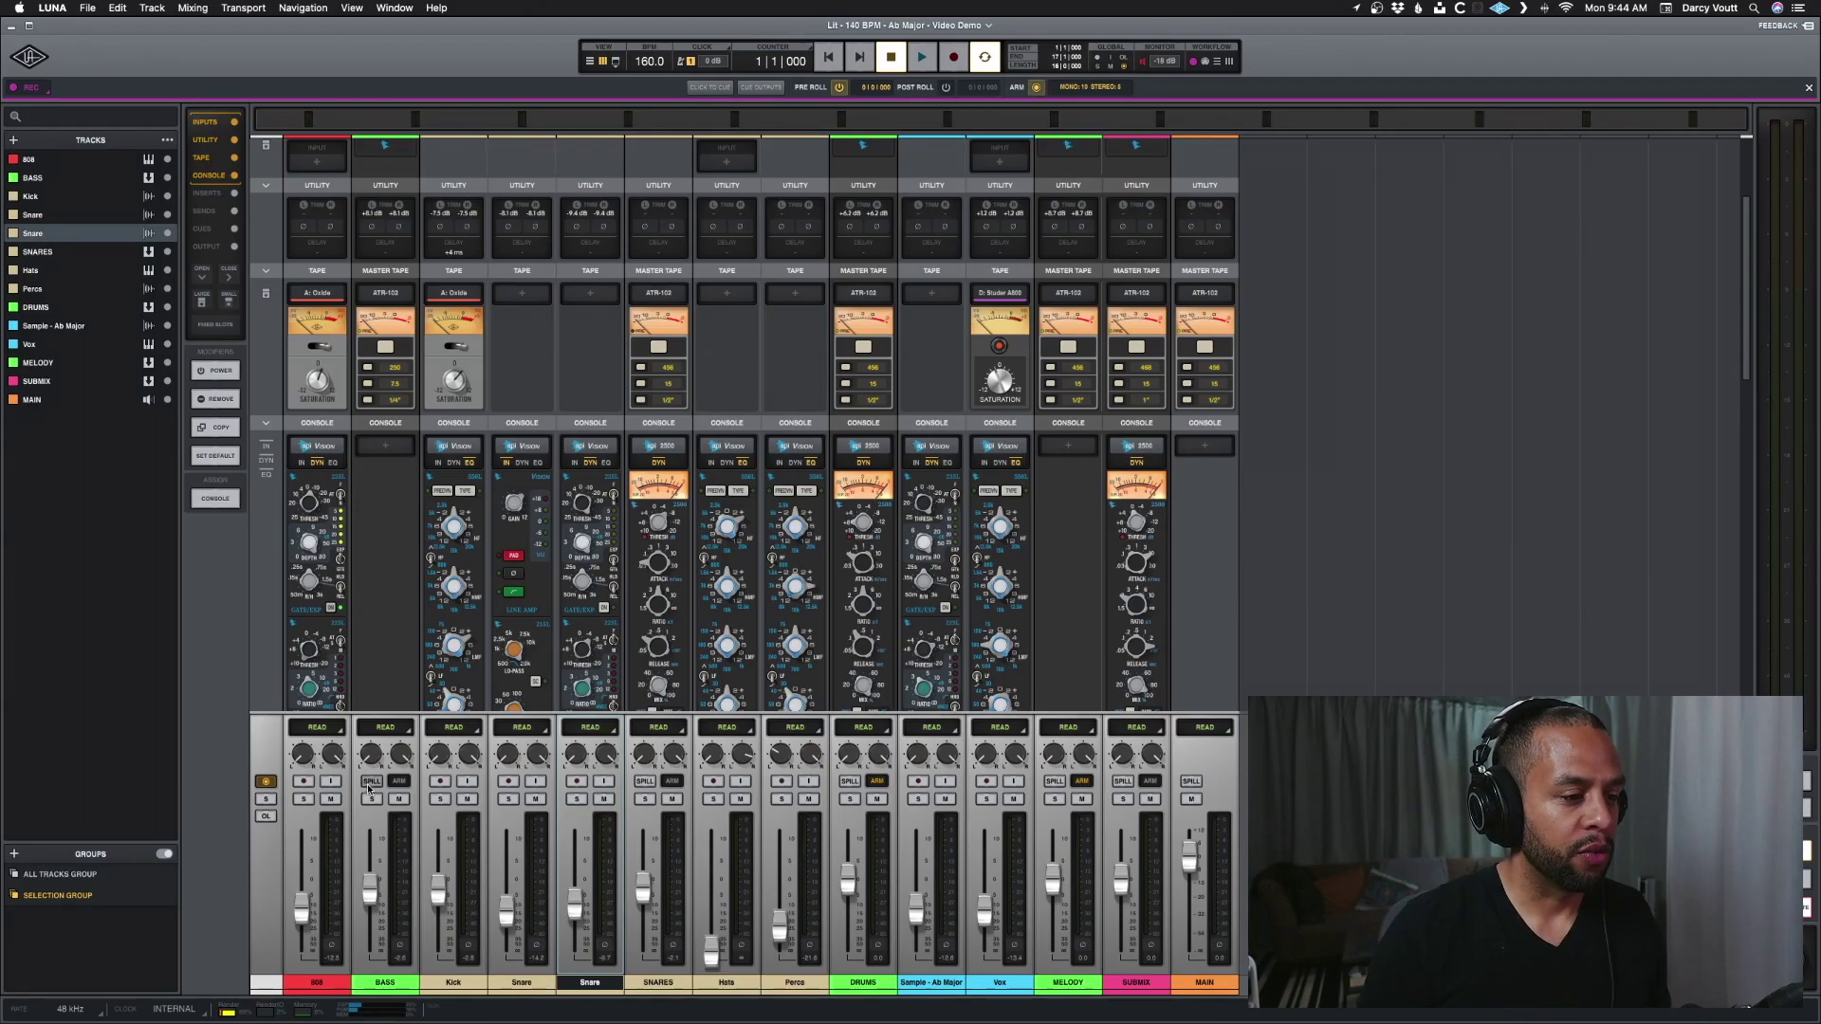
{"action": "left_click", "coordinate": [370, 783]}
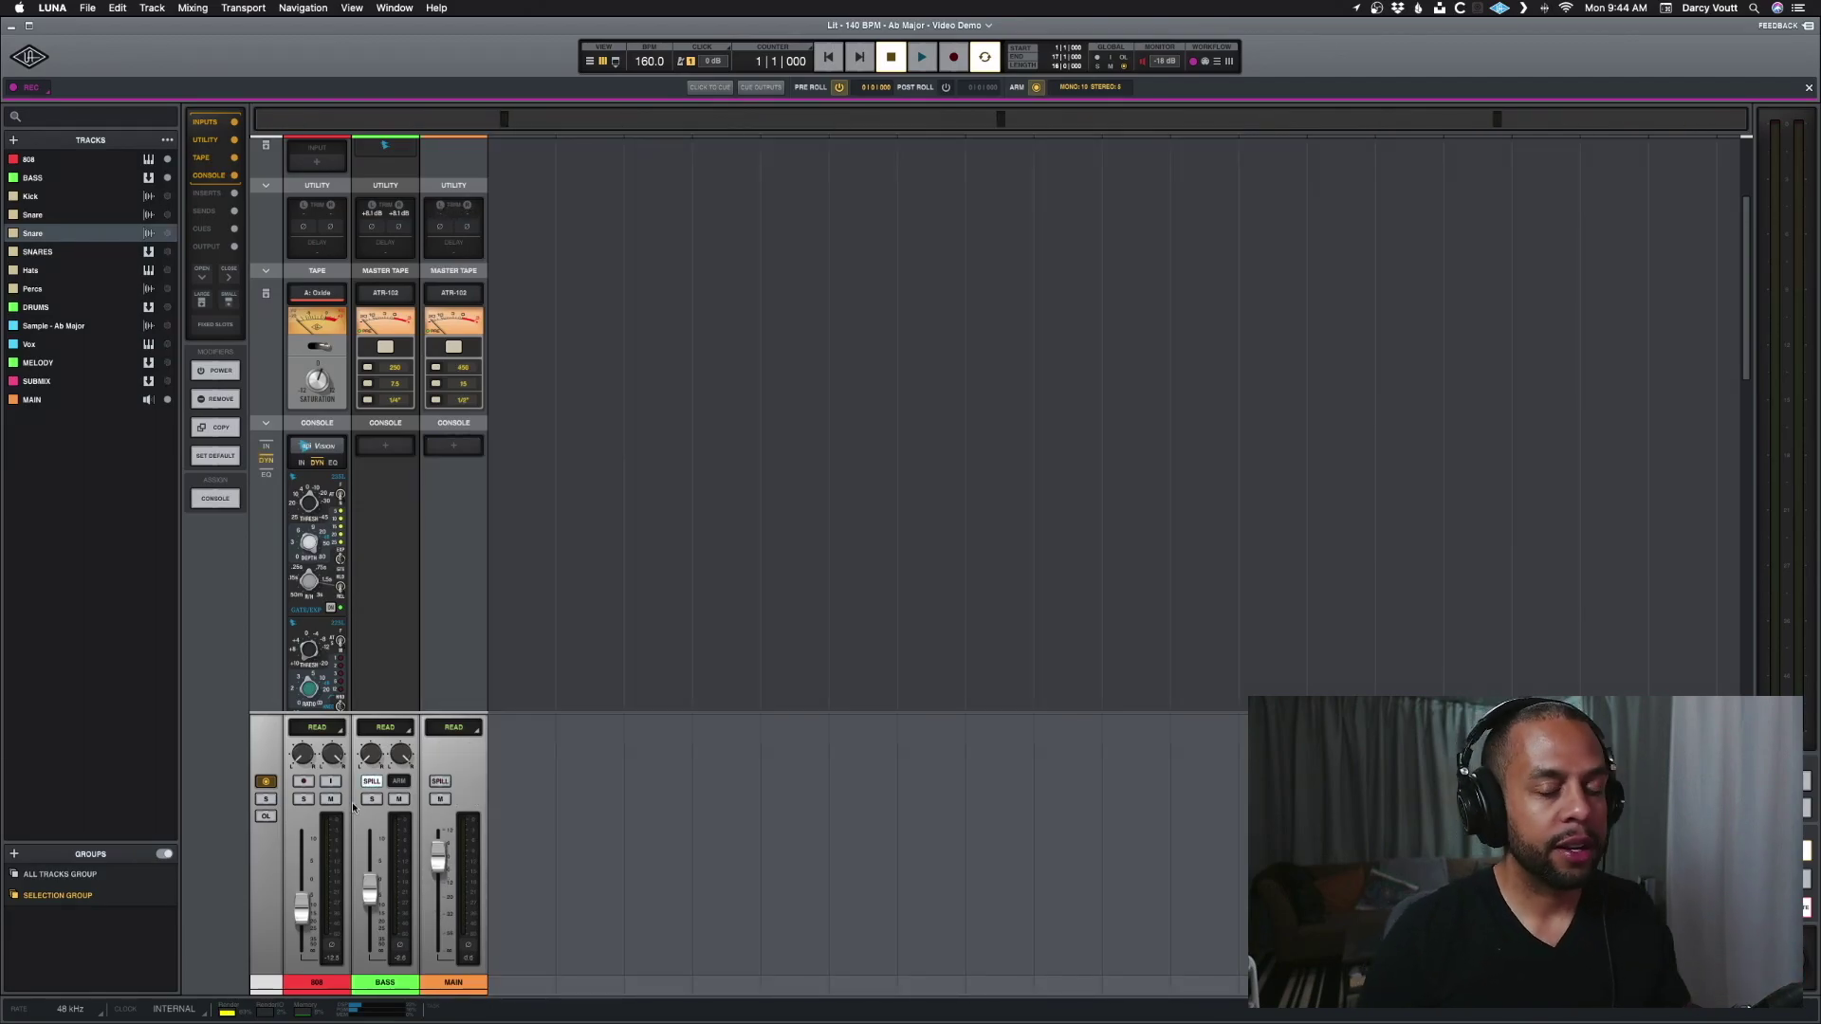
Scroll the 808, BASS and MAIN strips to the top to reveal their instrument and input slots
{"action": "scroll", "coordinate": [334, 450], "scroll_direction": "up", "scroll_amount": 3}
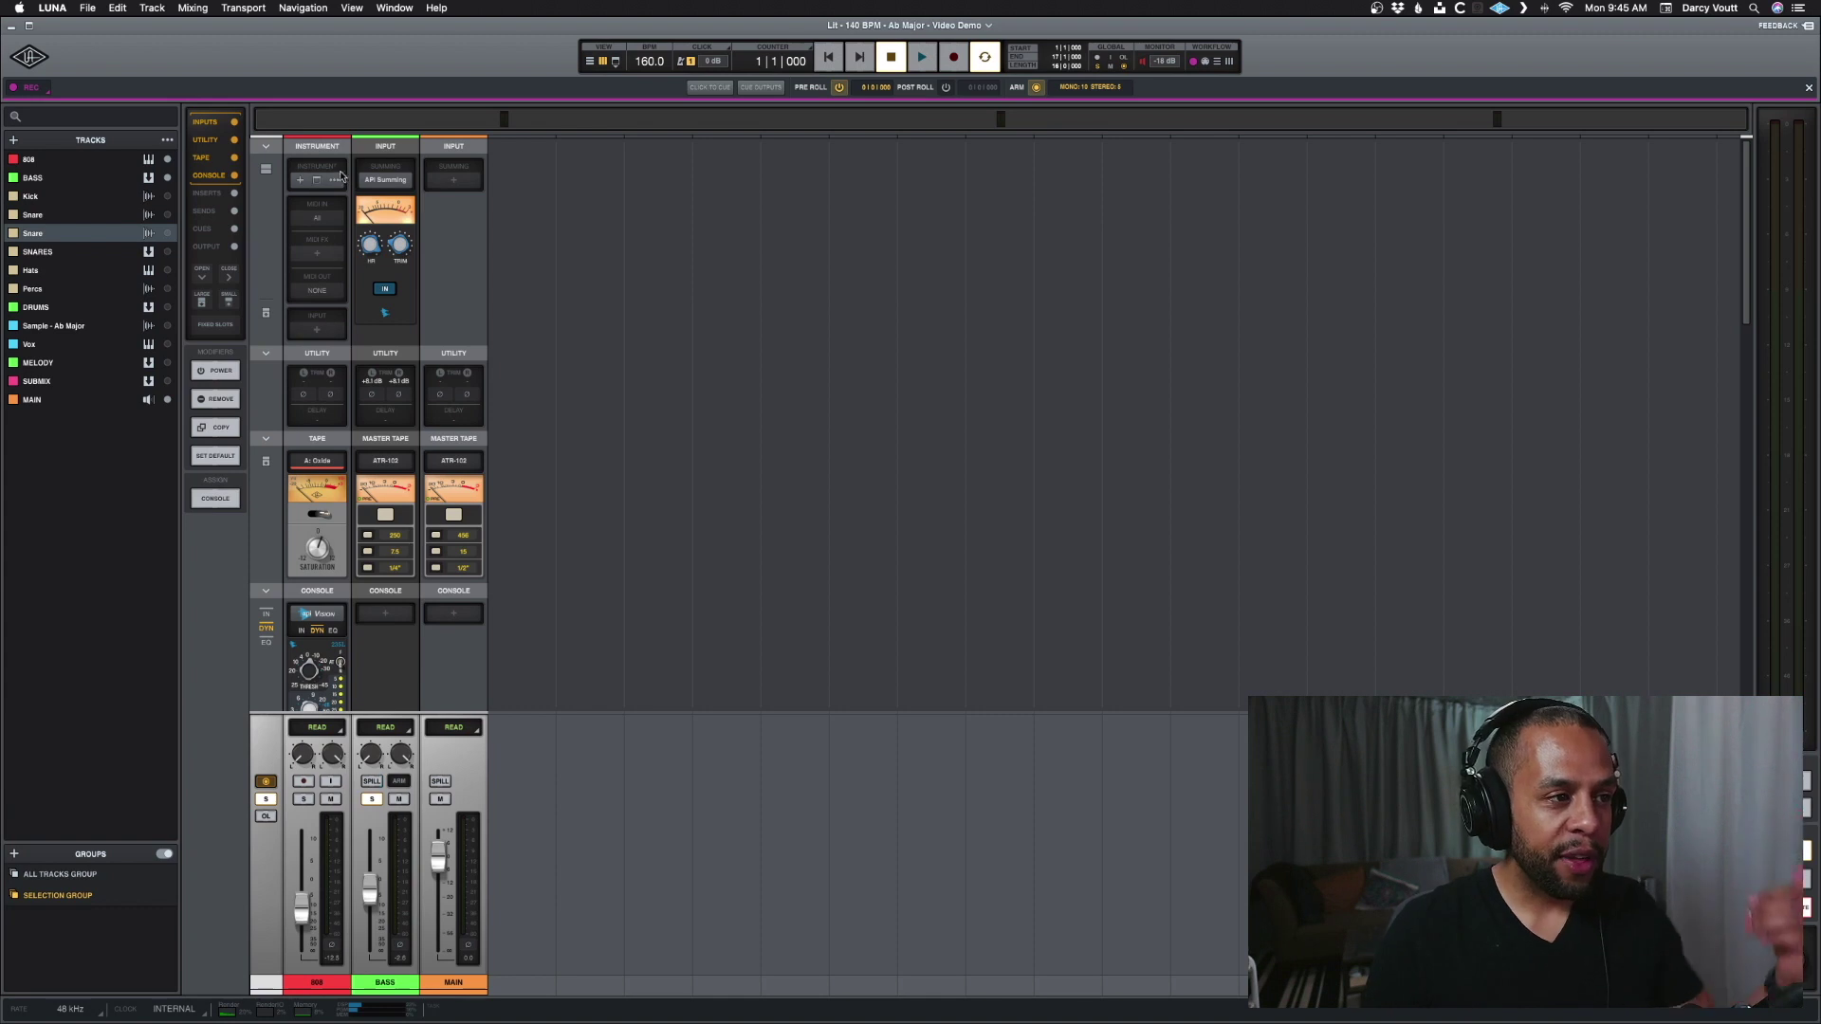
{"action": "mouse_move", "coordinate": [321, 184]}
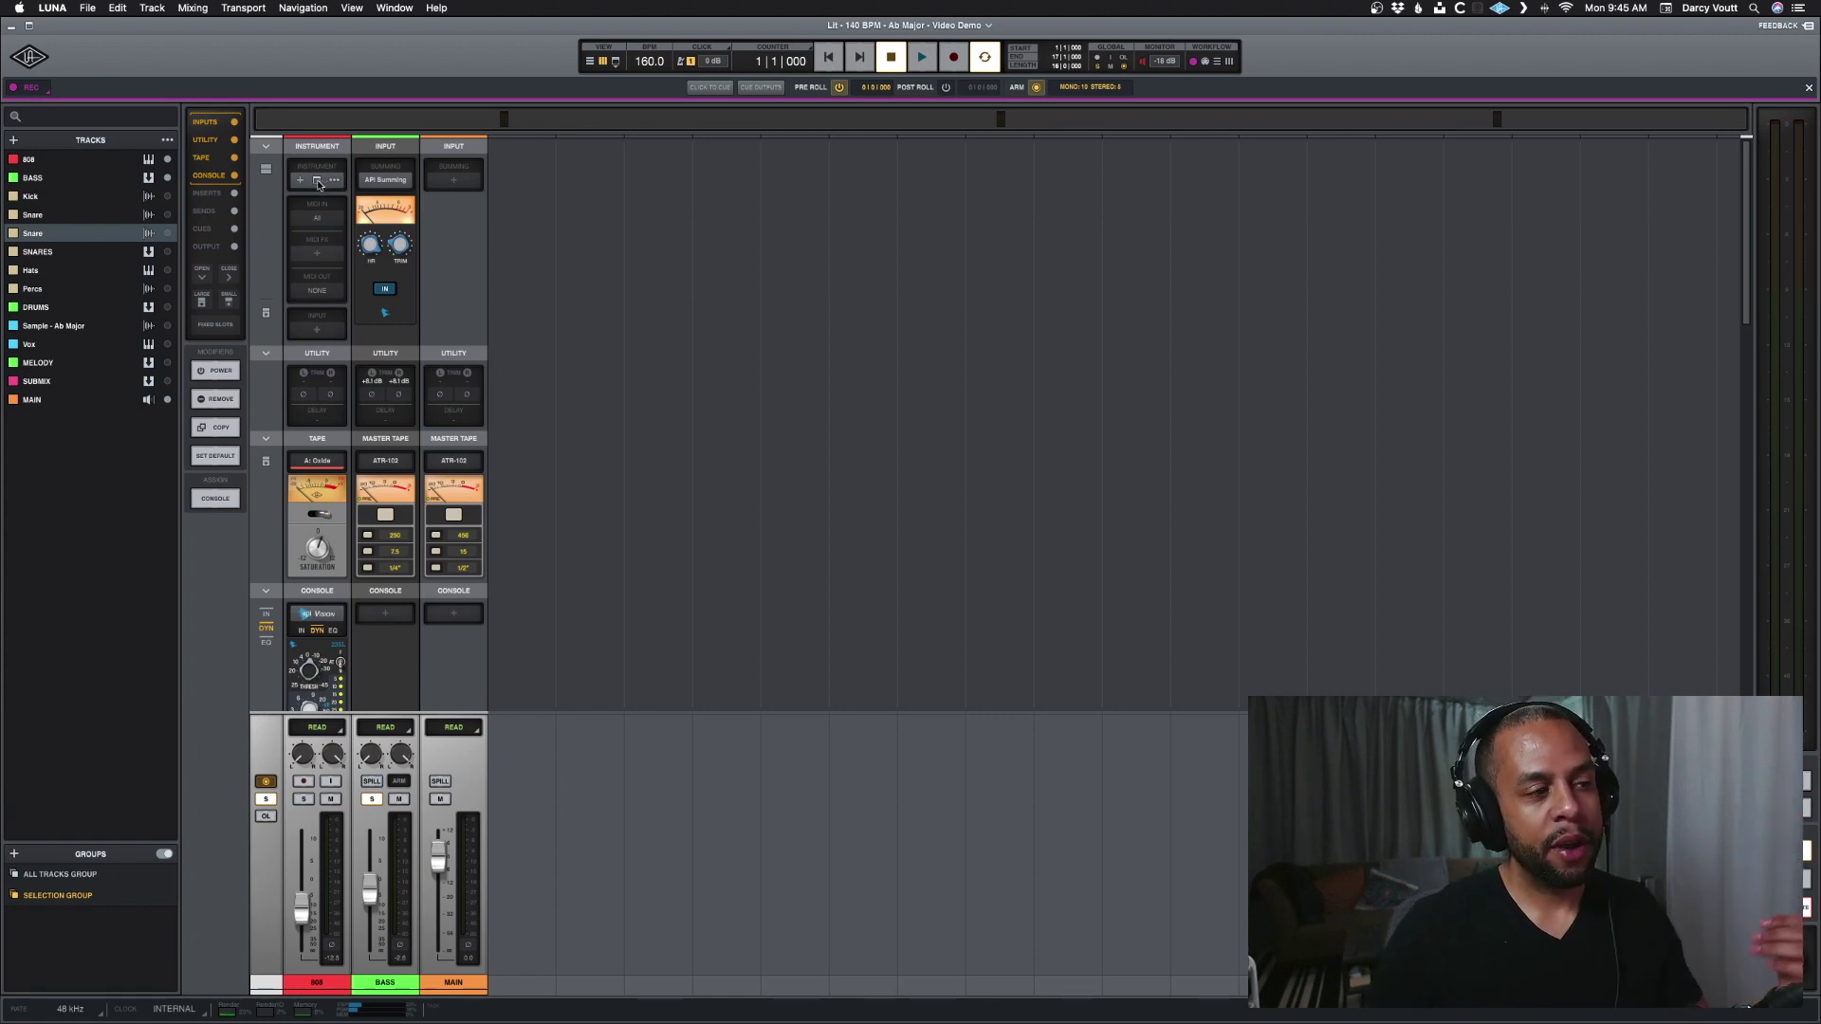
{"action": "left_click", "coordinate": [317, 181]}
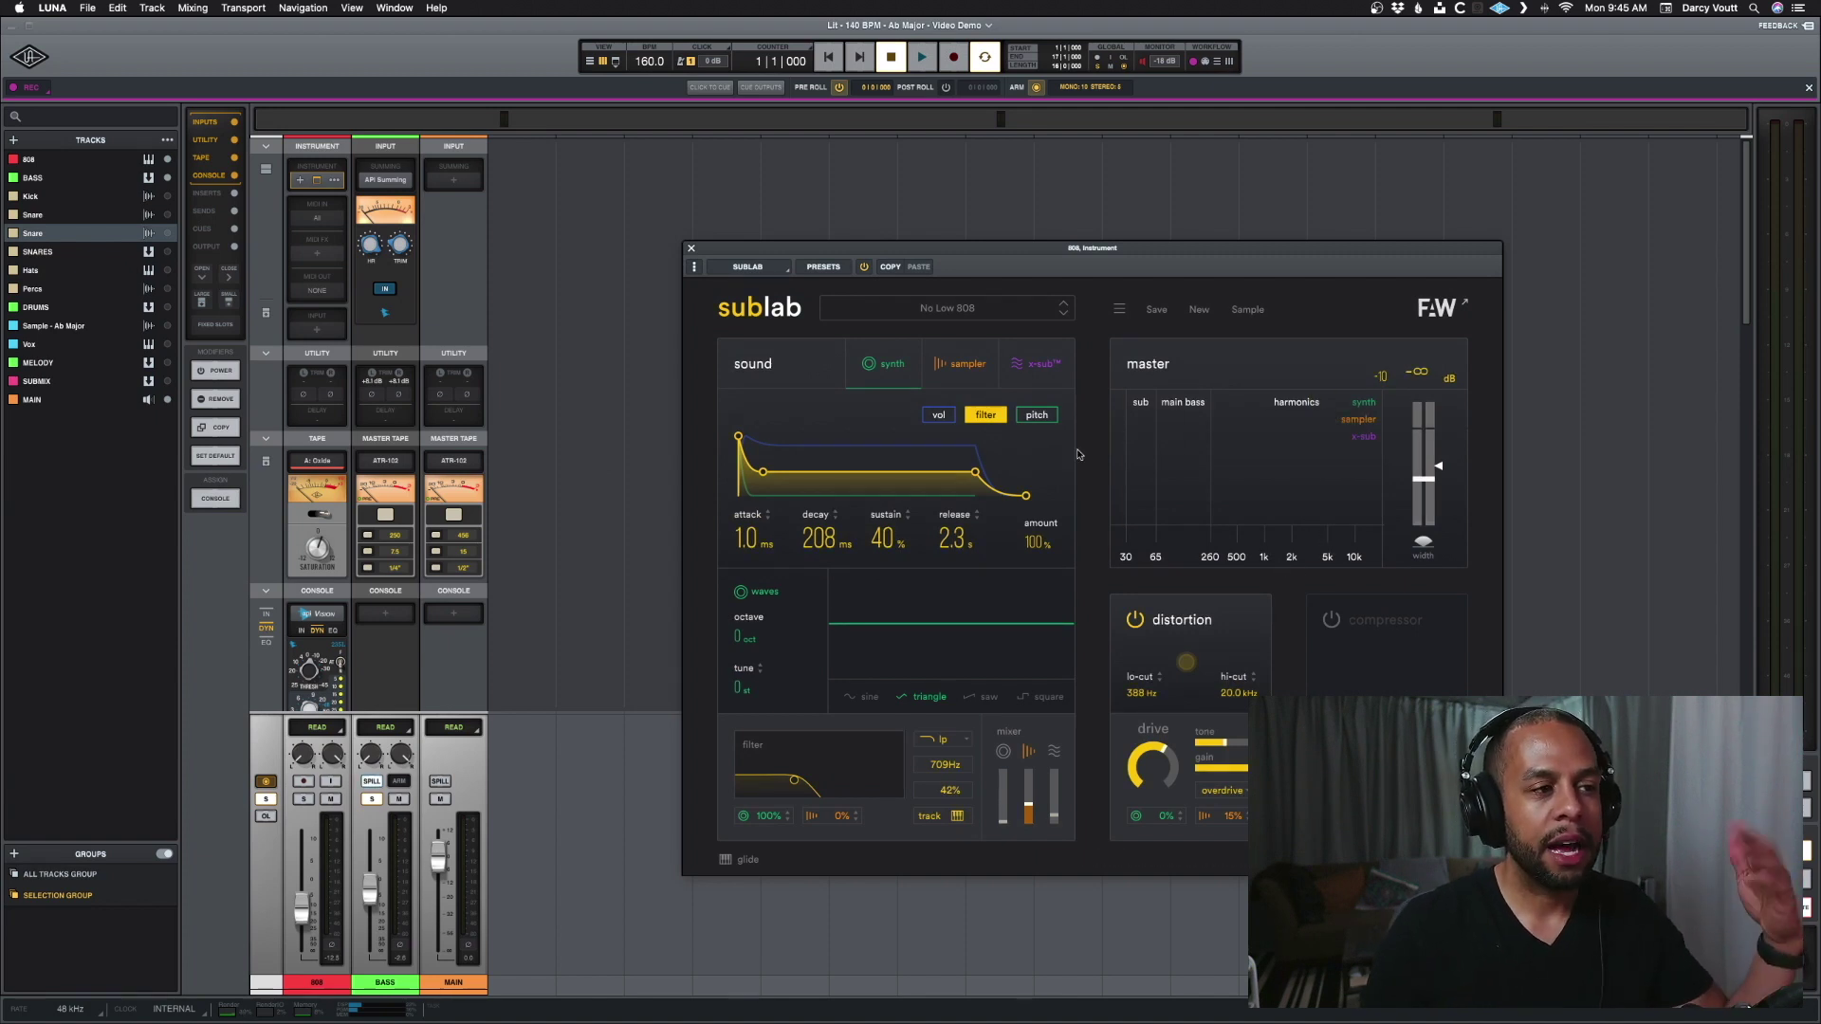
{"action": "left_click", "coordinate": [691, 248]}
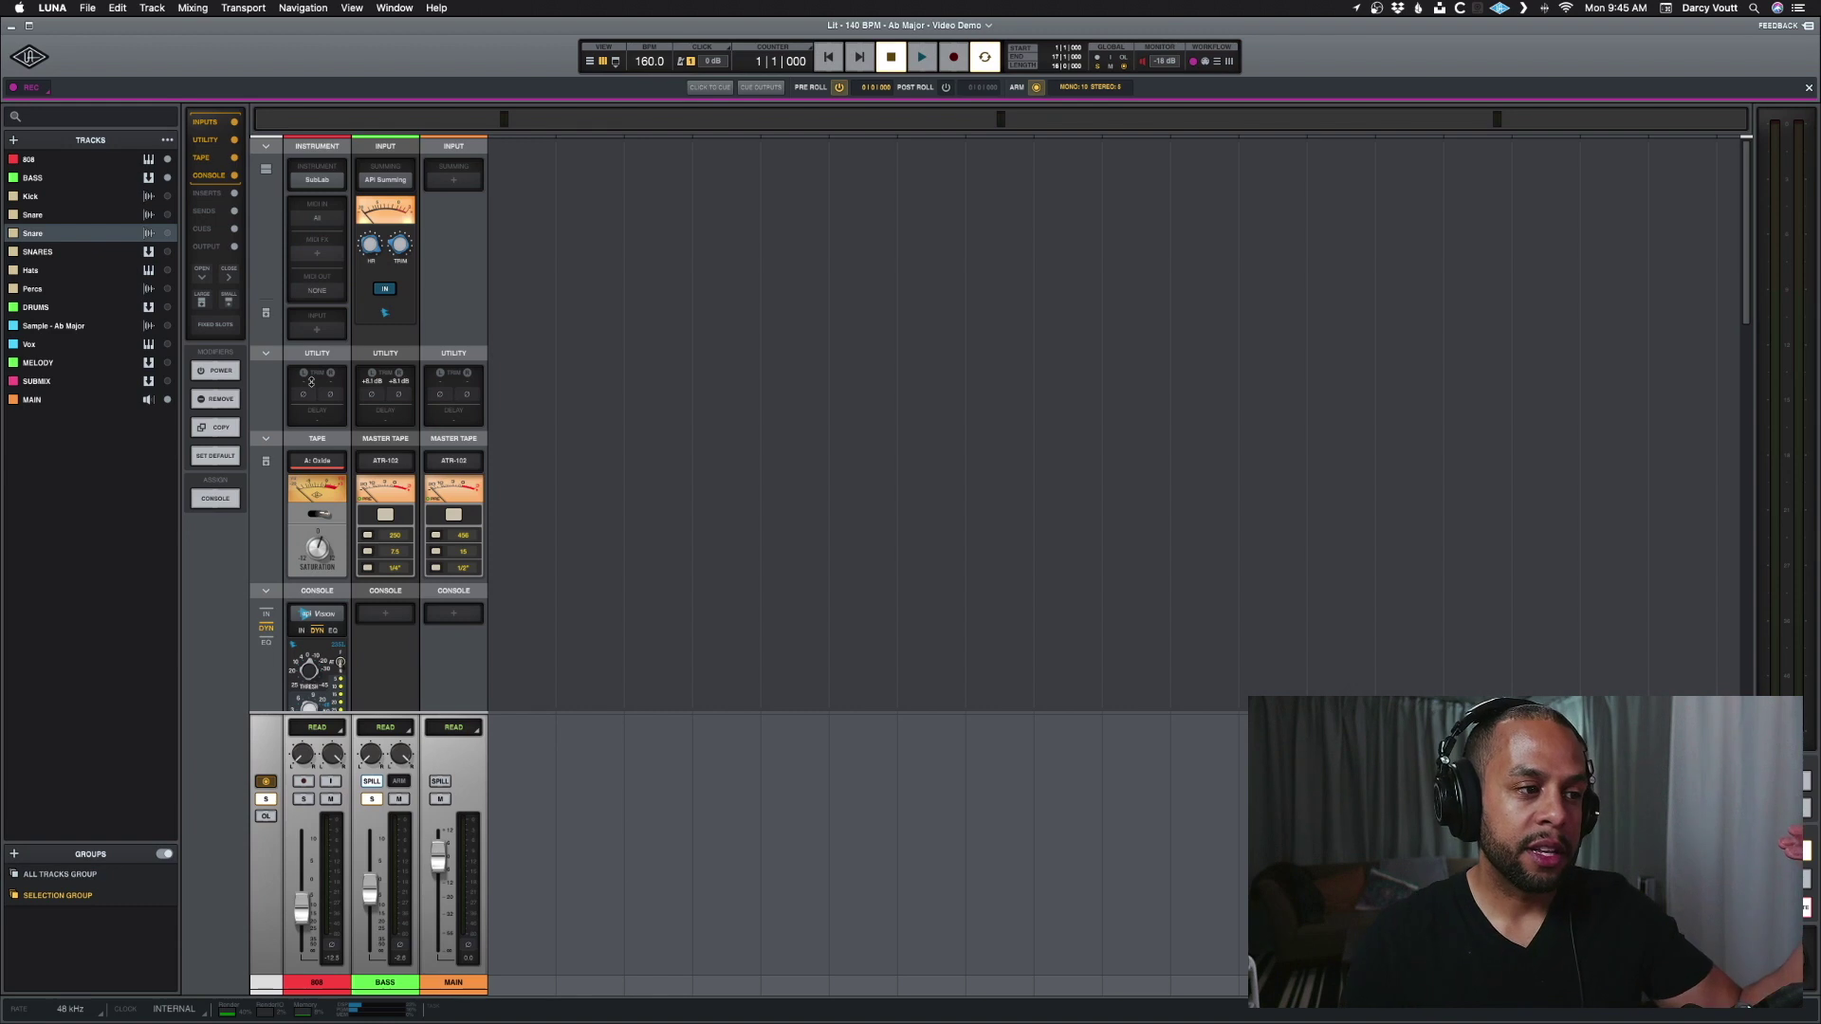
{"action": "scroll", "coordinate": [311, 381], "scroll_direction": "down", "scroll_amount": 3}
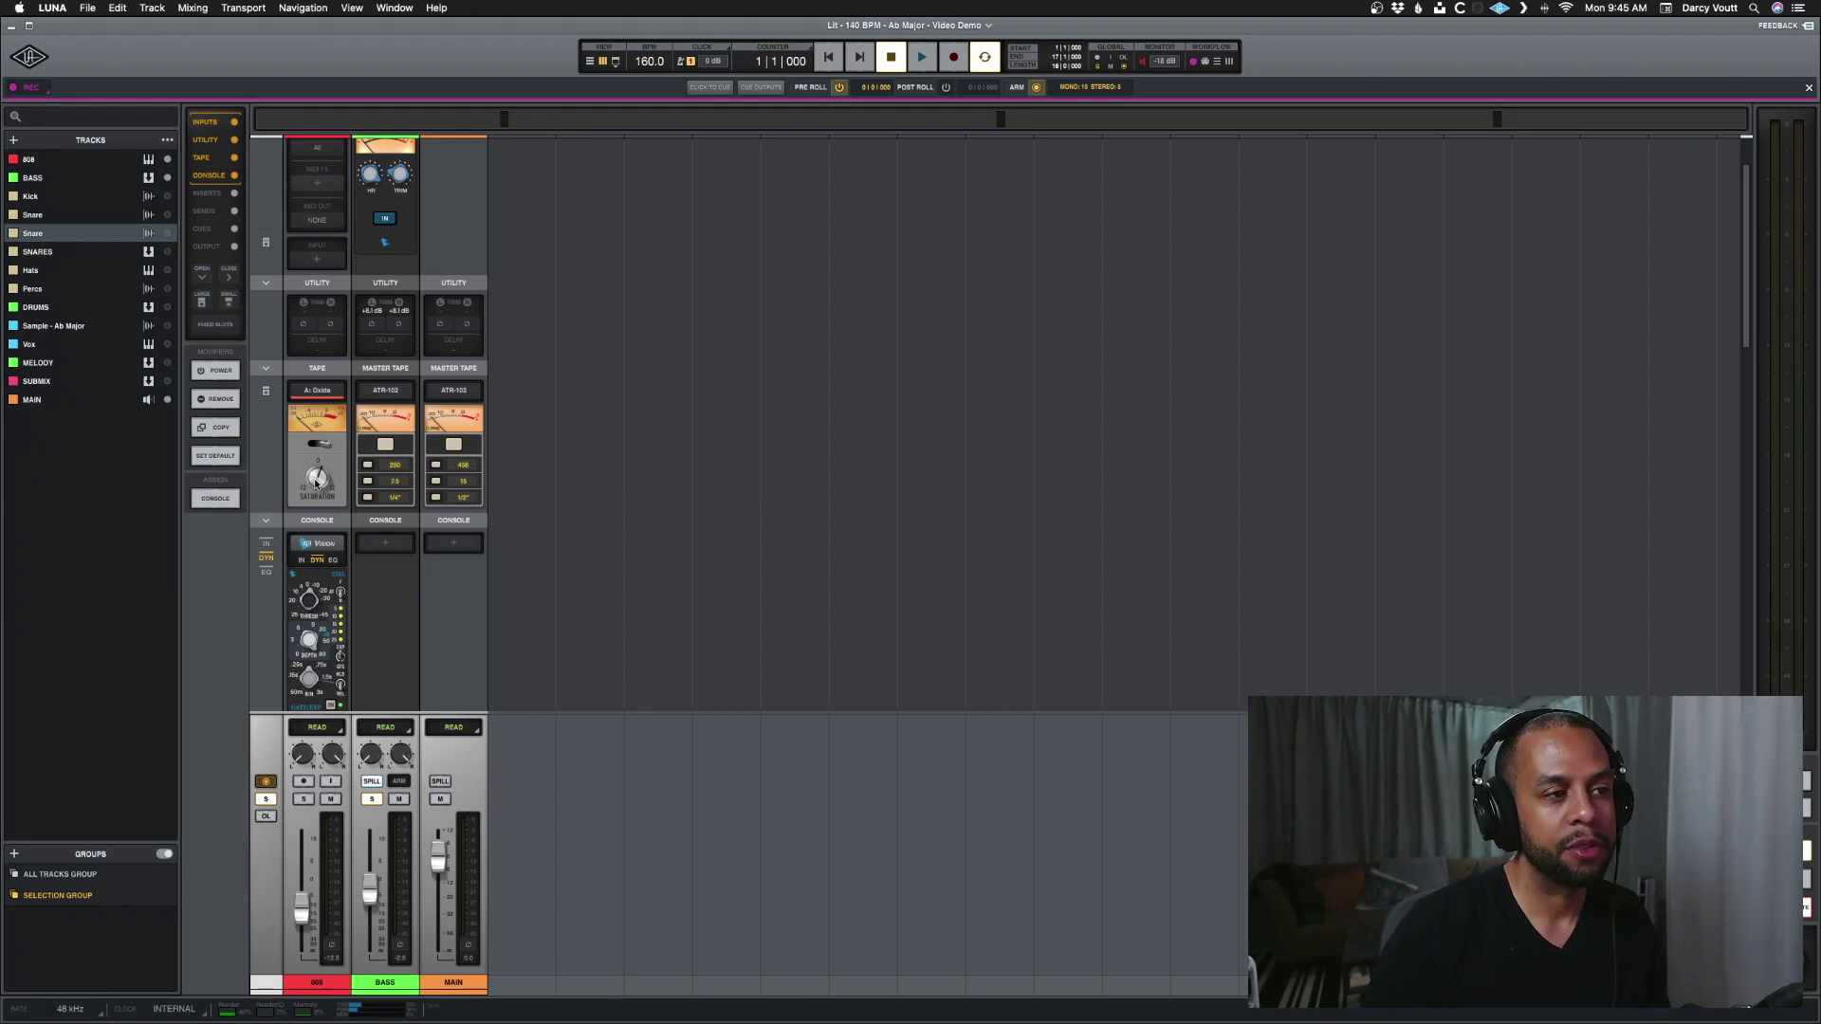
{"action": "key", "text": "space"}
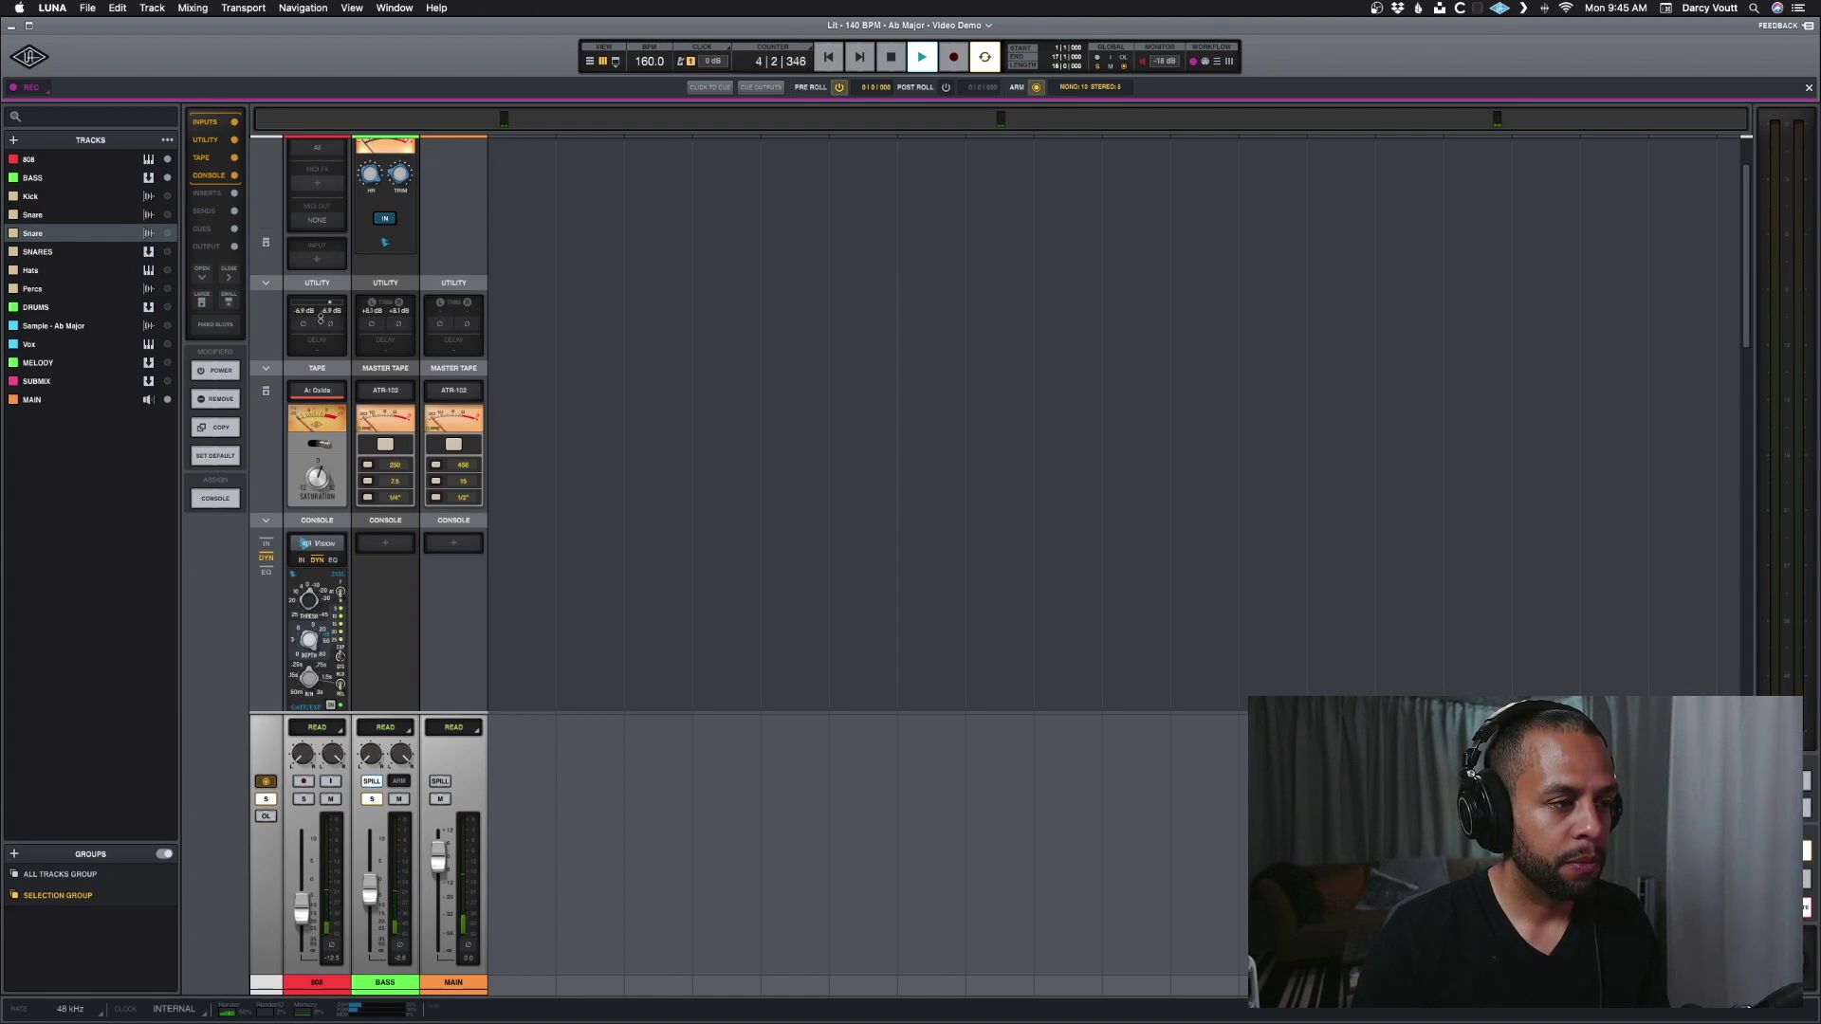
{"action": "key", "text": "space"}
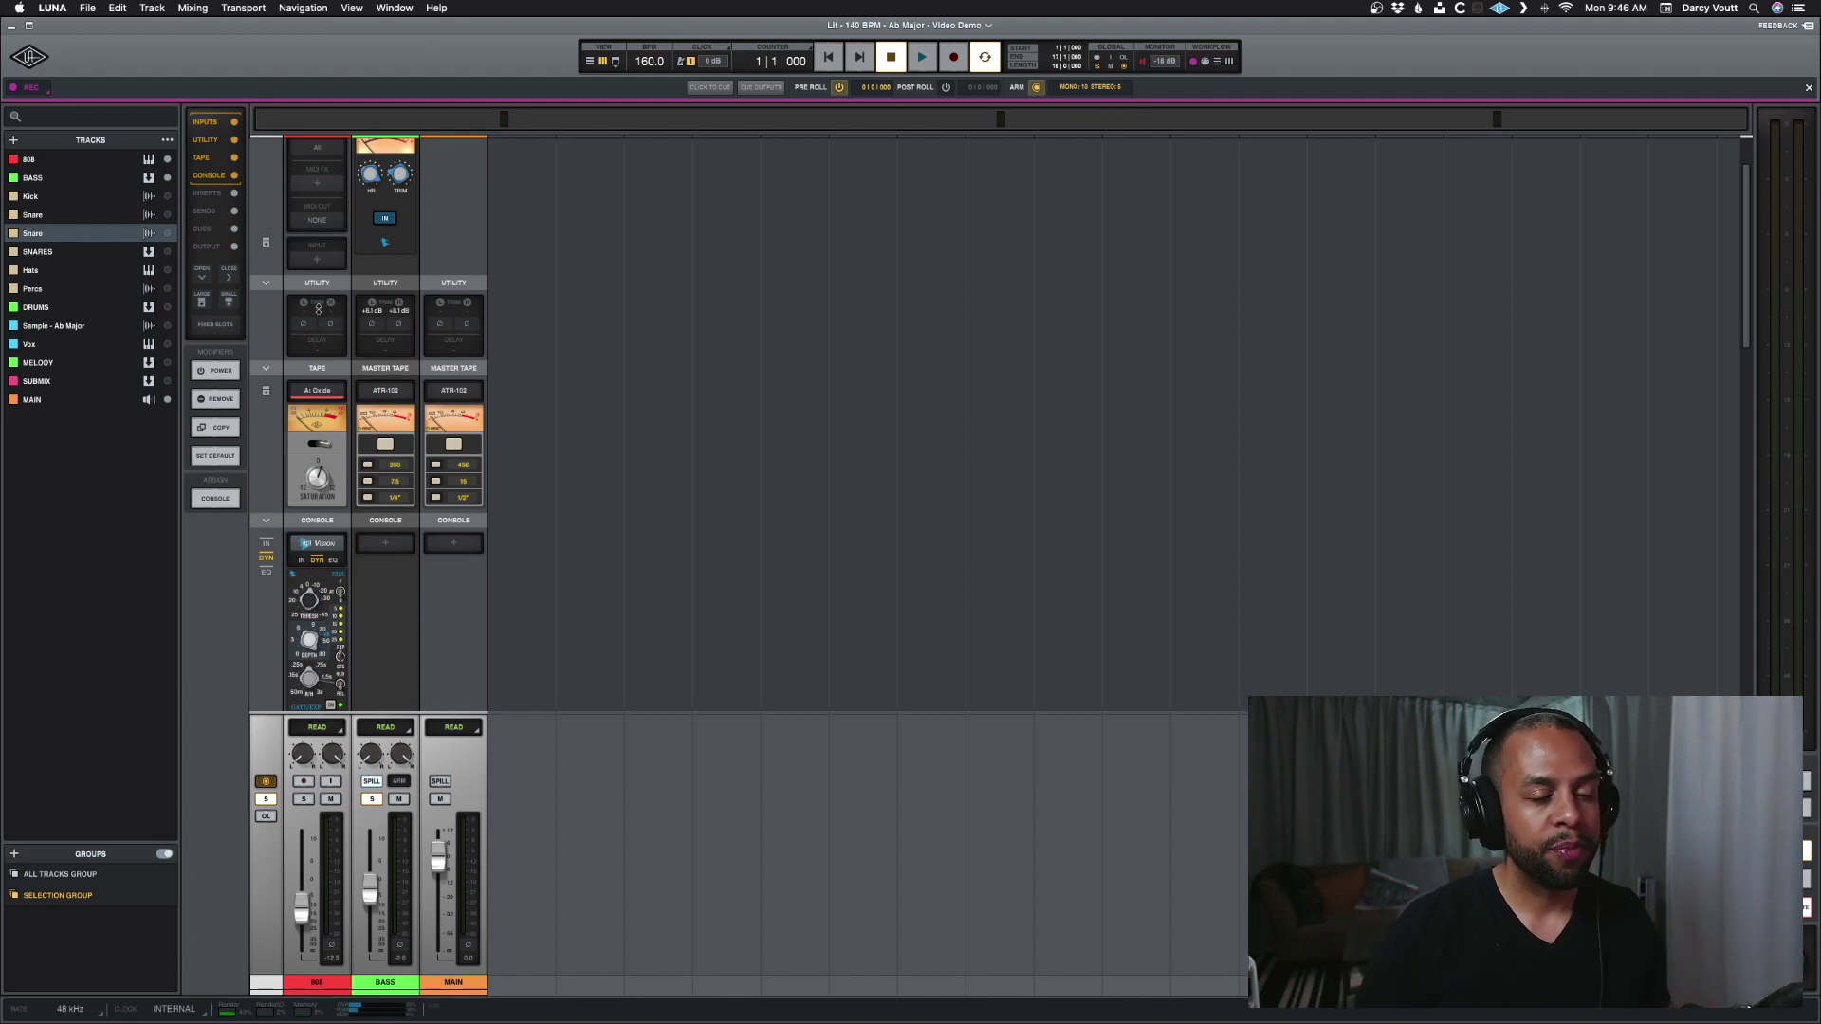
{"action": "key", "text": "super+equal"}
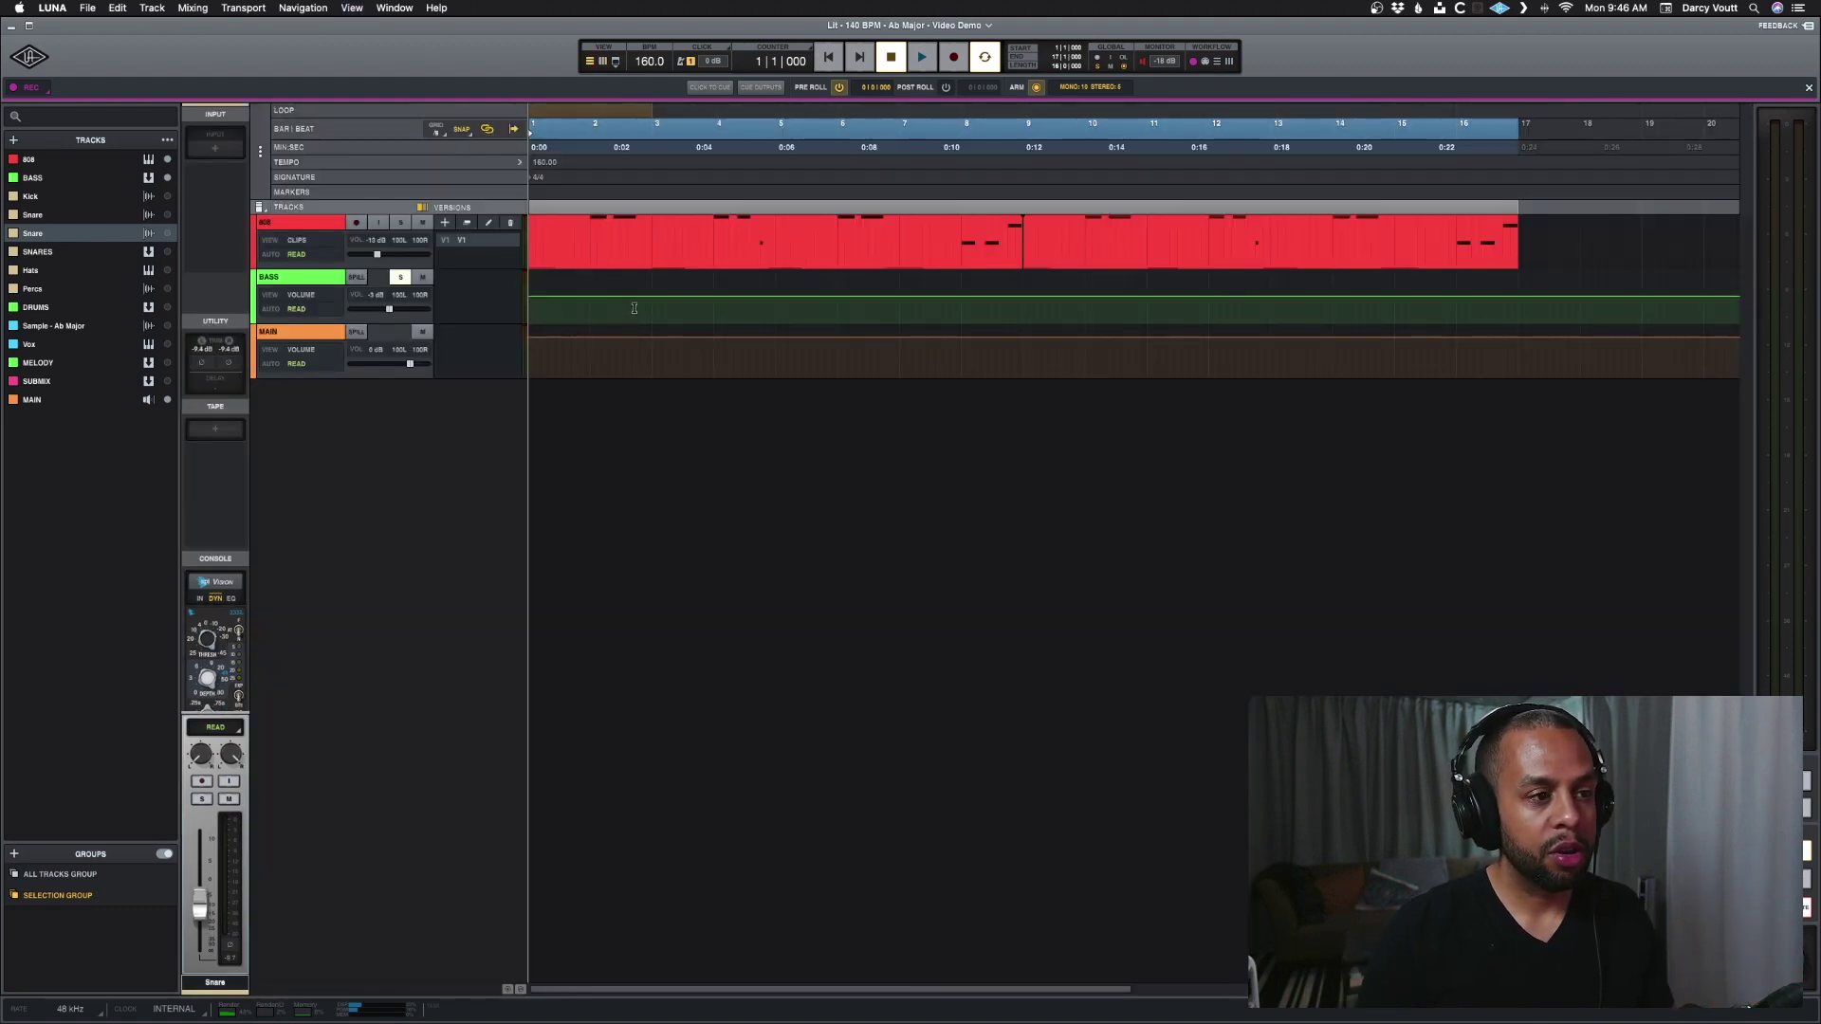
{"action": "left_click", "coordinate": [359, 277]}
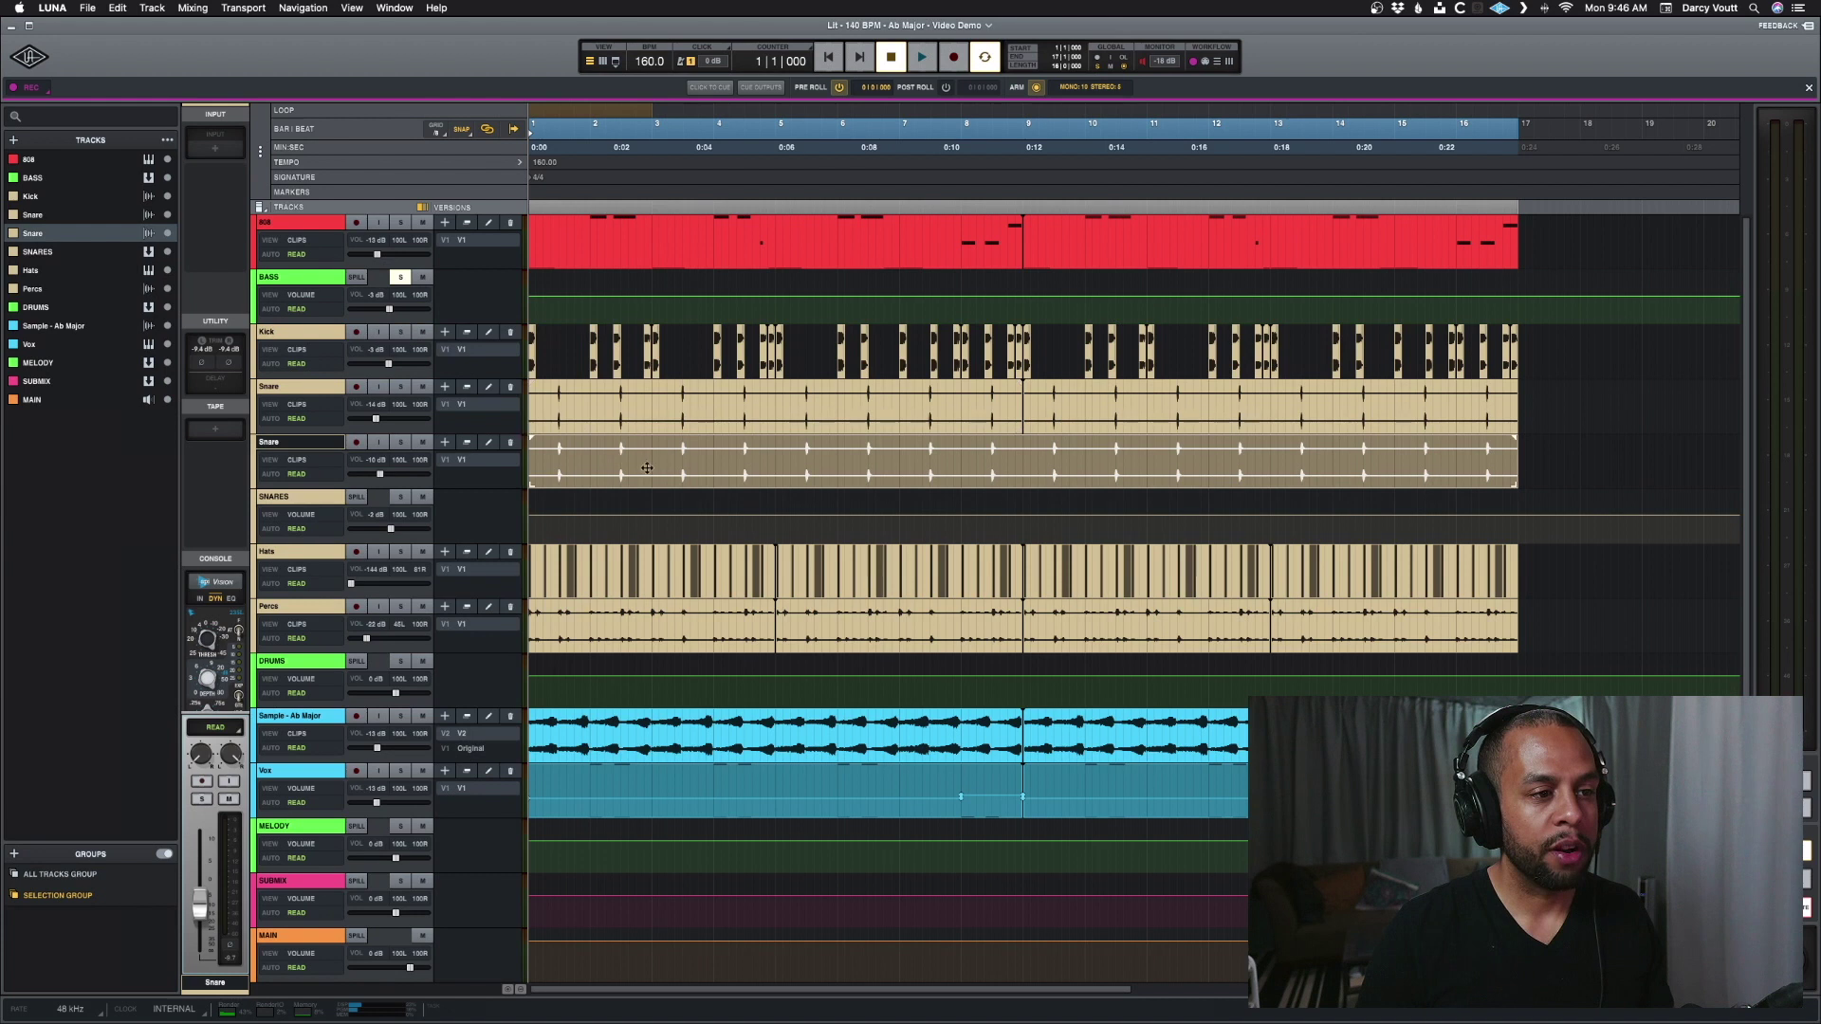
{"action": "double_click", "coordinate": [681, 422]}
{"action": "key", "text": "Escape"}
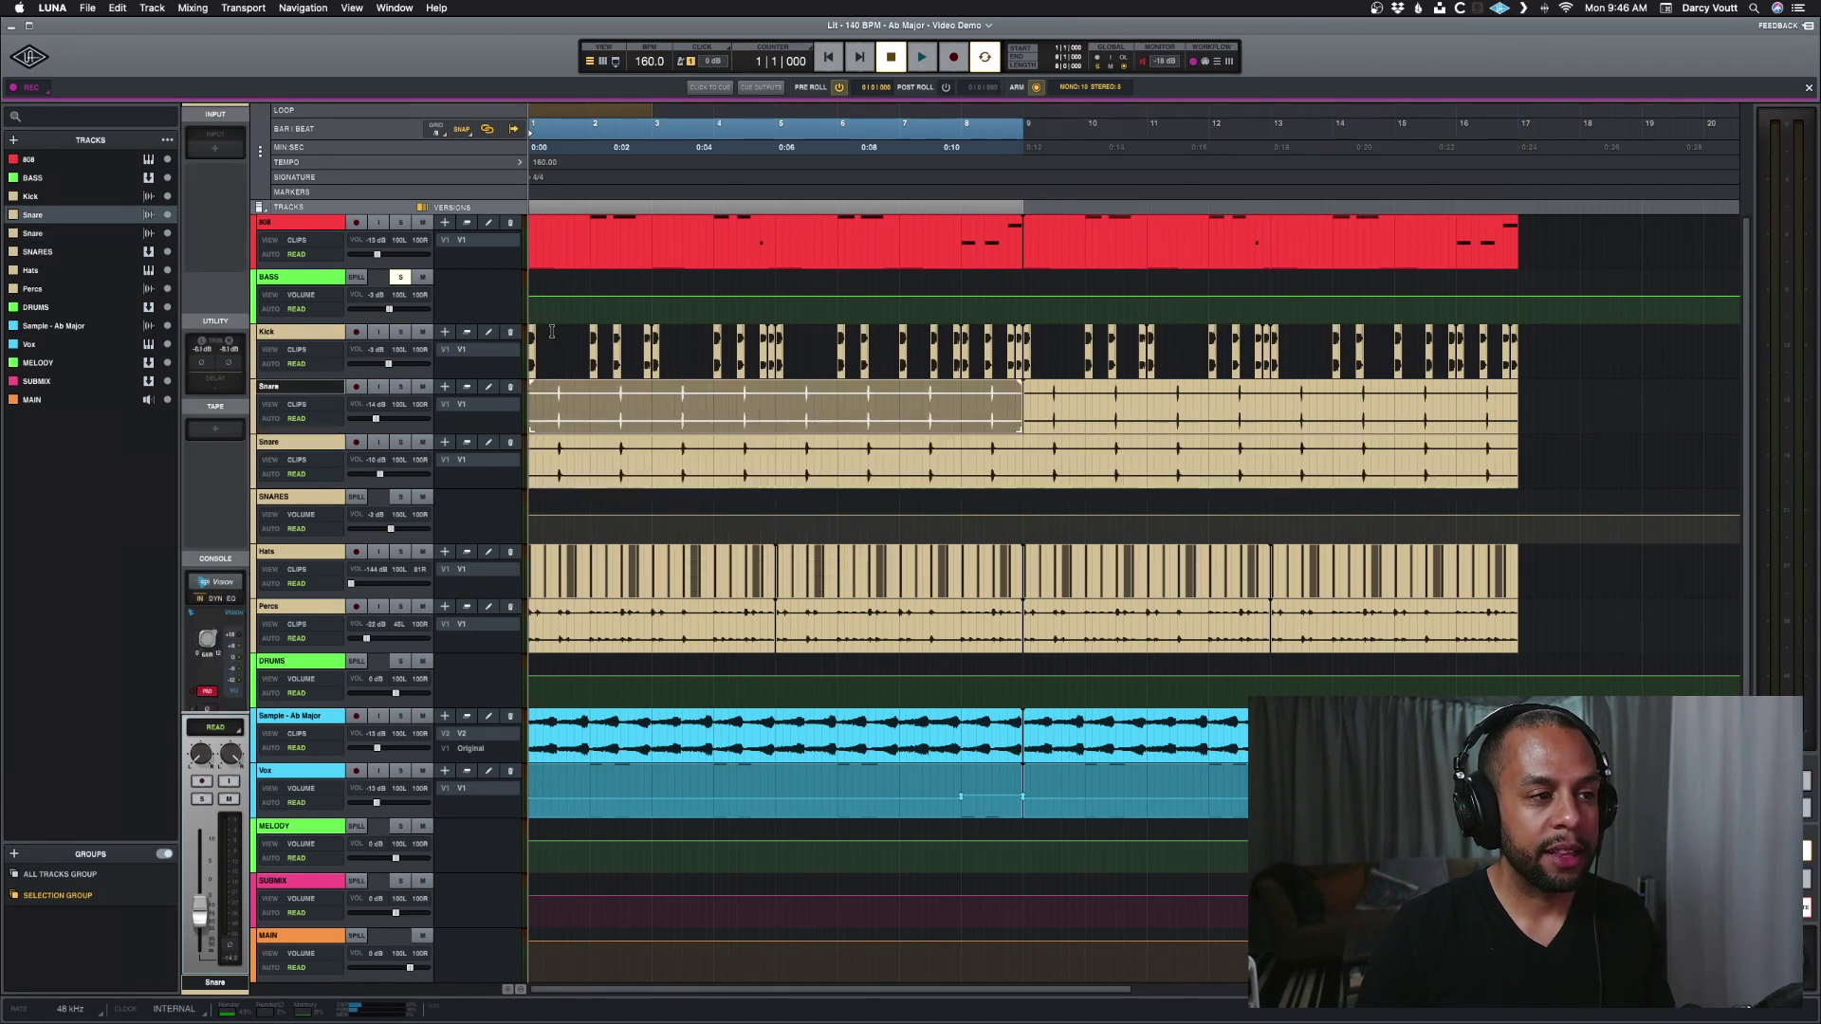
{"action": "left_click", "coordinate": [352, 277]}
{"action": "key", "text": "super+equal"}
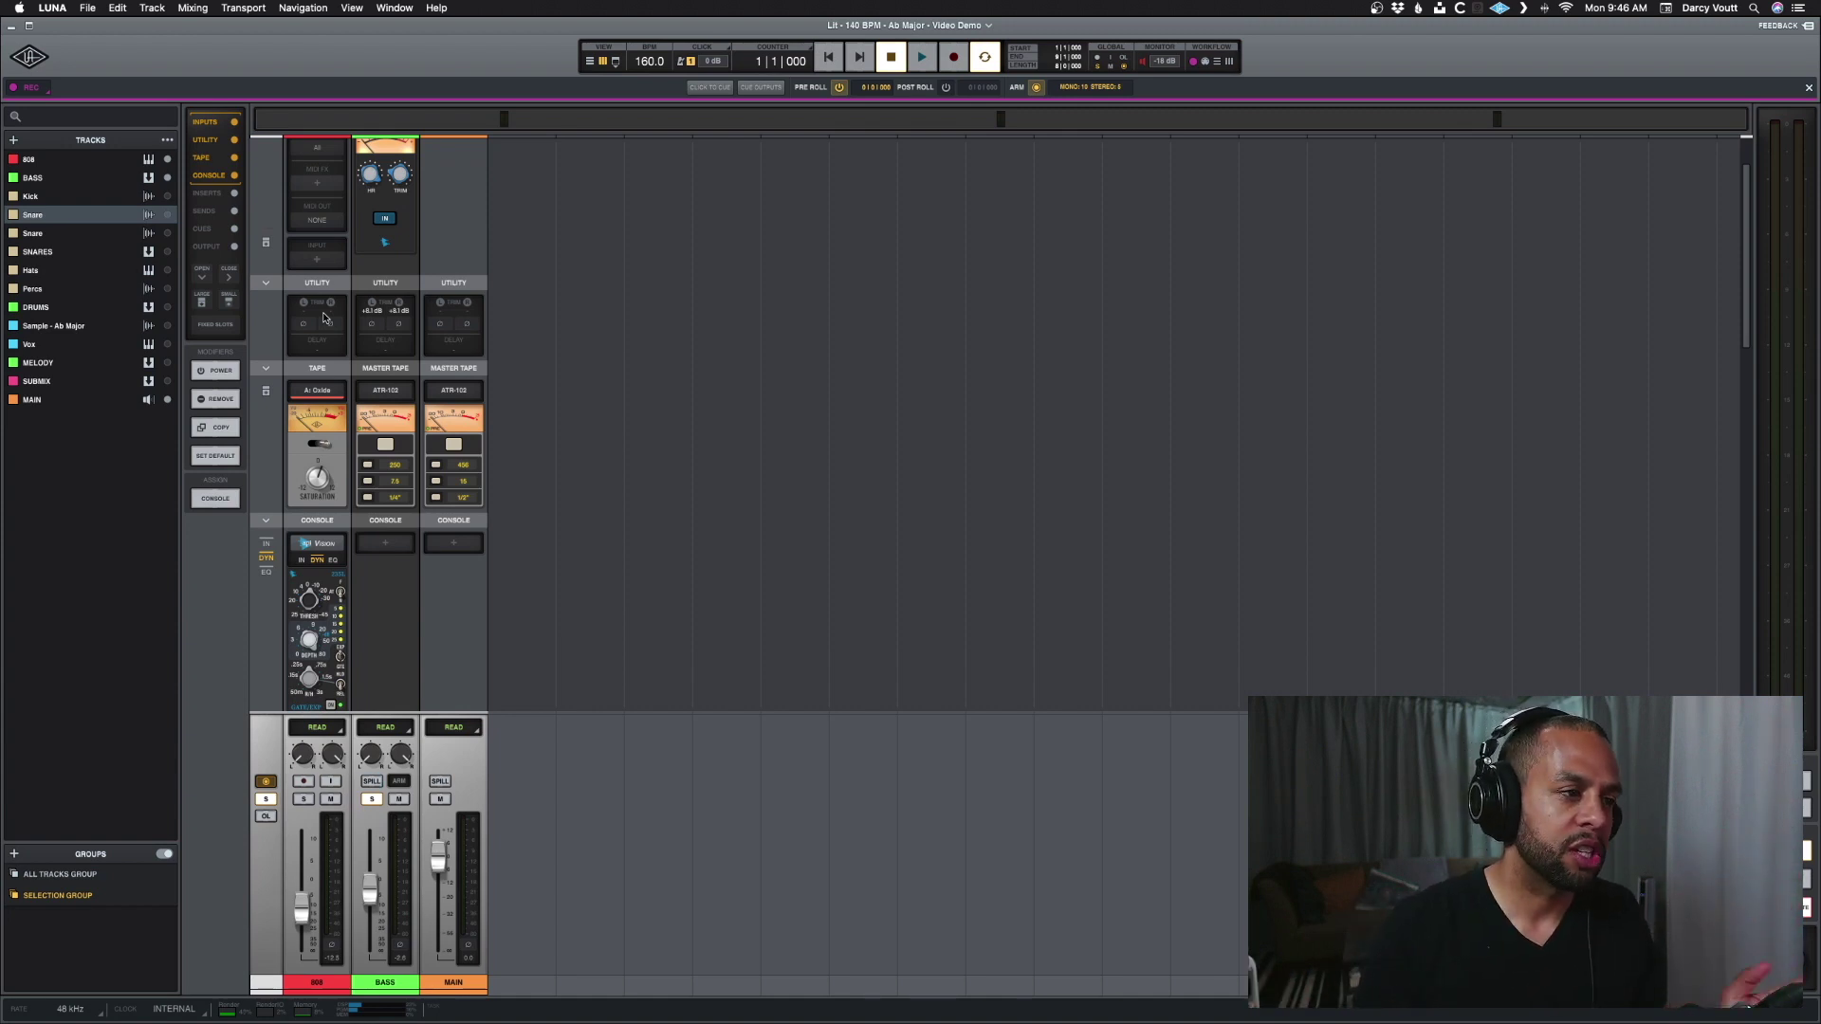
Expand the tape machines on the 808, BASS and MAIN strips to show their head controls
{"action": "scroll", "coordinate": [323, 318], "scroll_direction": "down", "scroll_amount": 3}
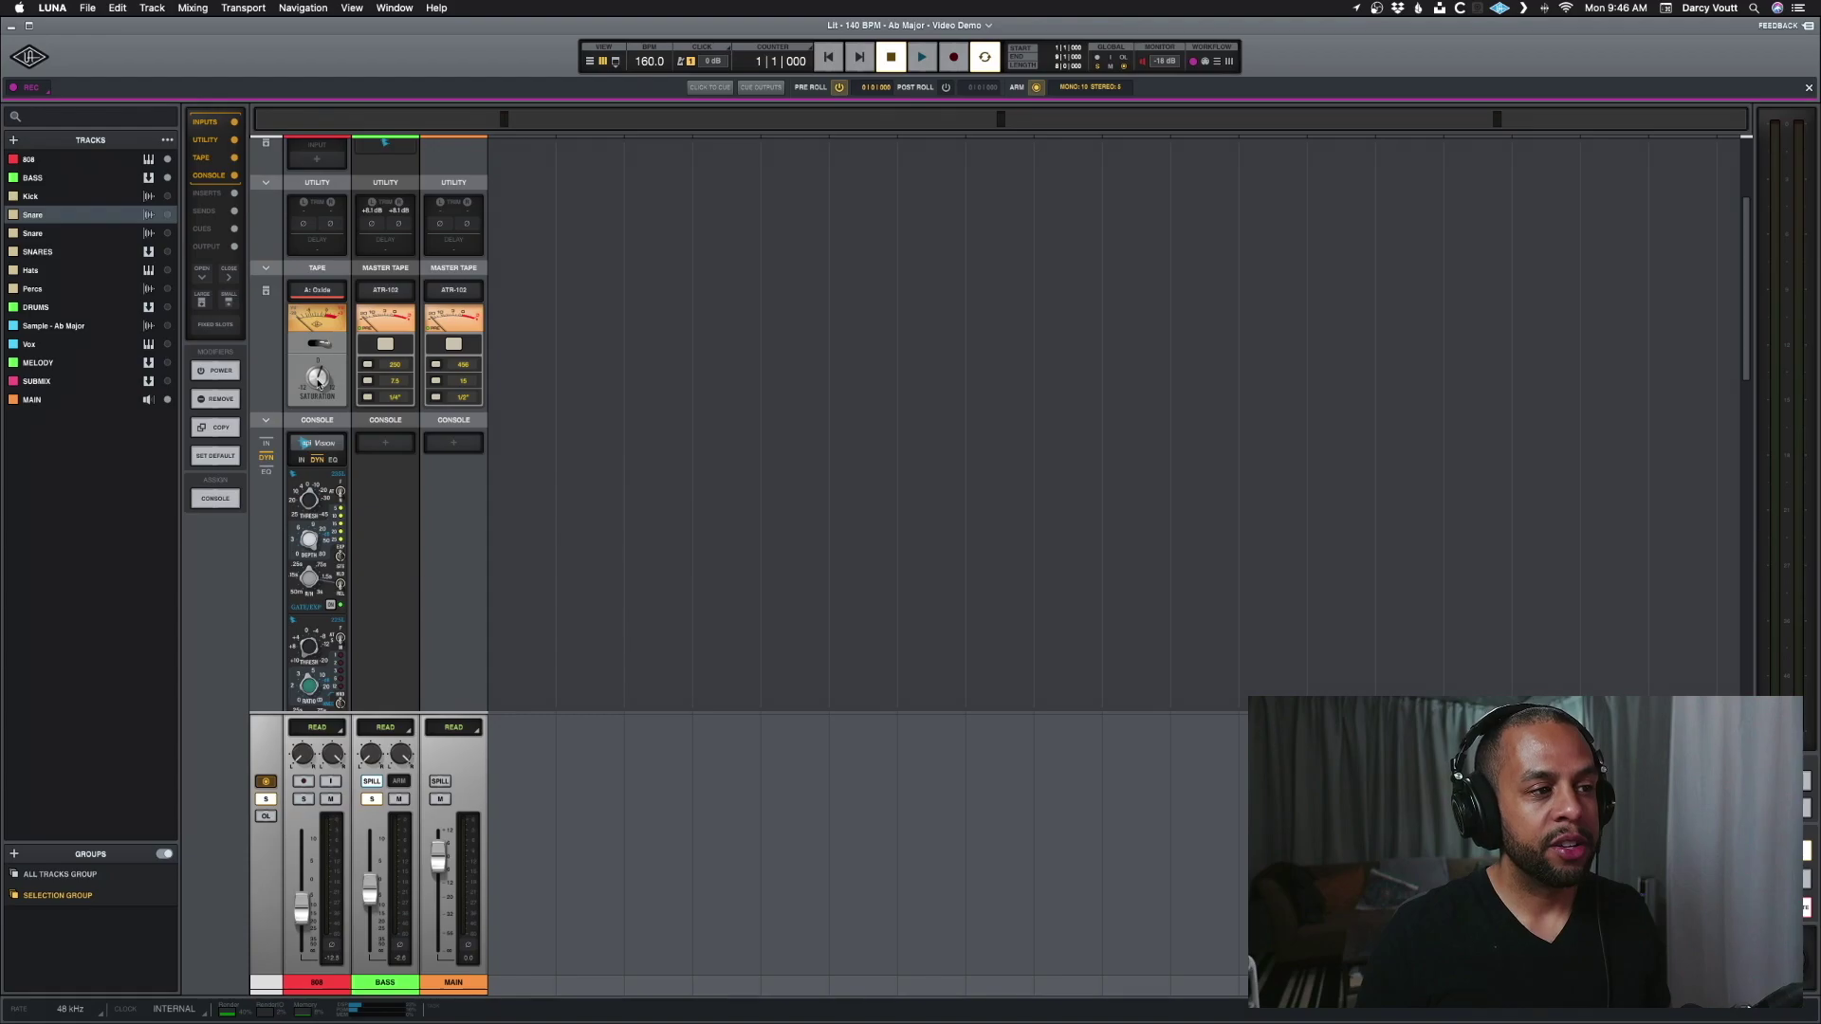
{"action": "left_click", "coordinate": [265, 291]}
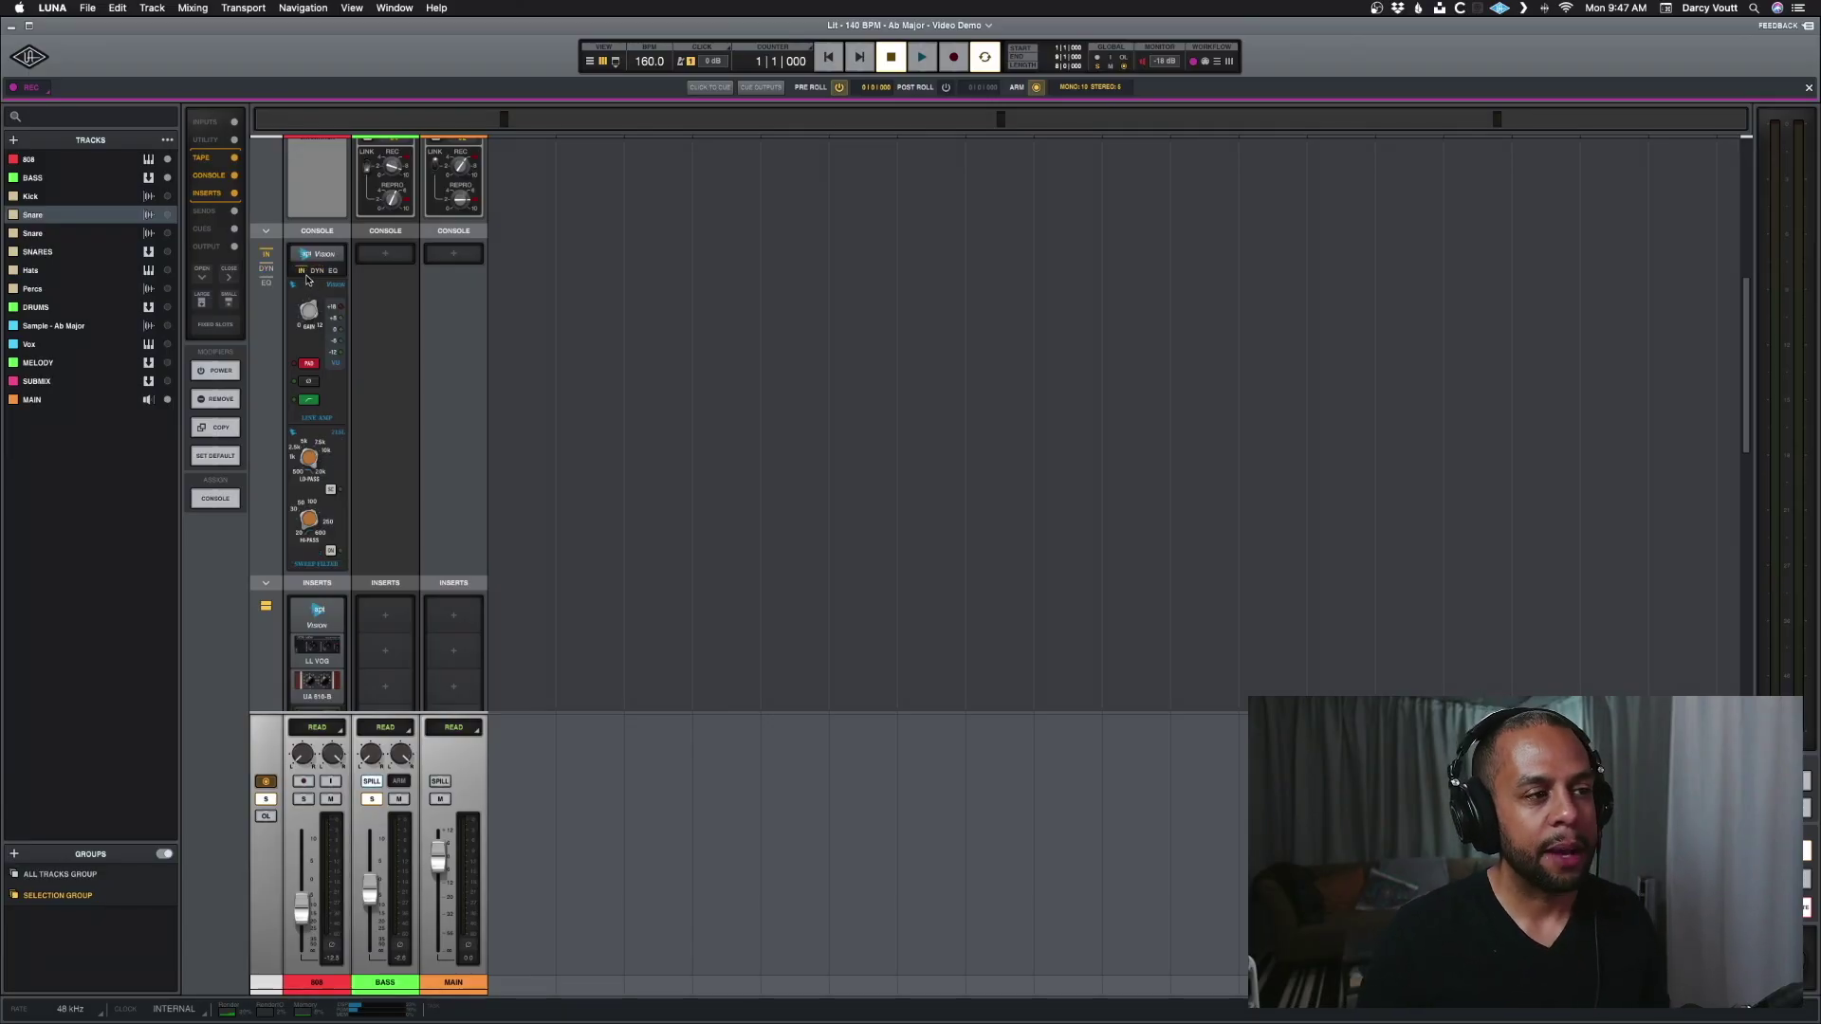
Enable PREDYN on the 808's Vision console so EQ precedes dynamics, then return to its input page
{"action": "left_click", "coordinate": [317, 272]}
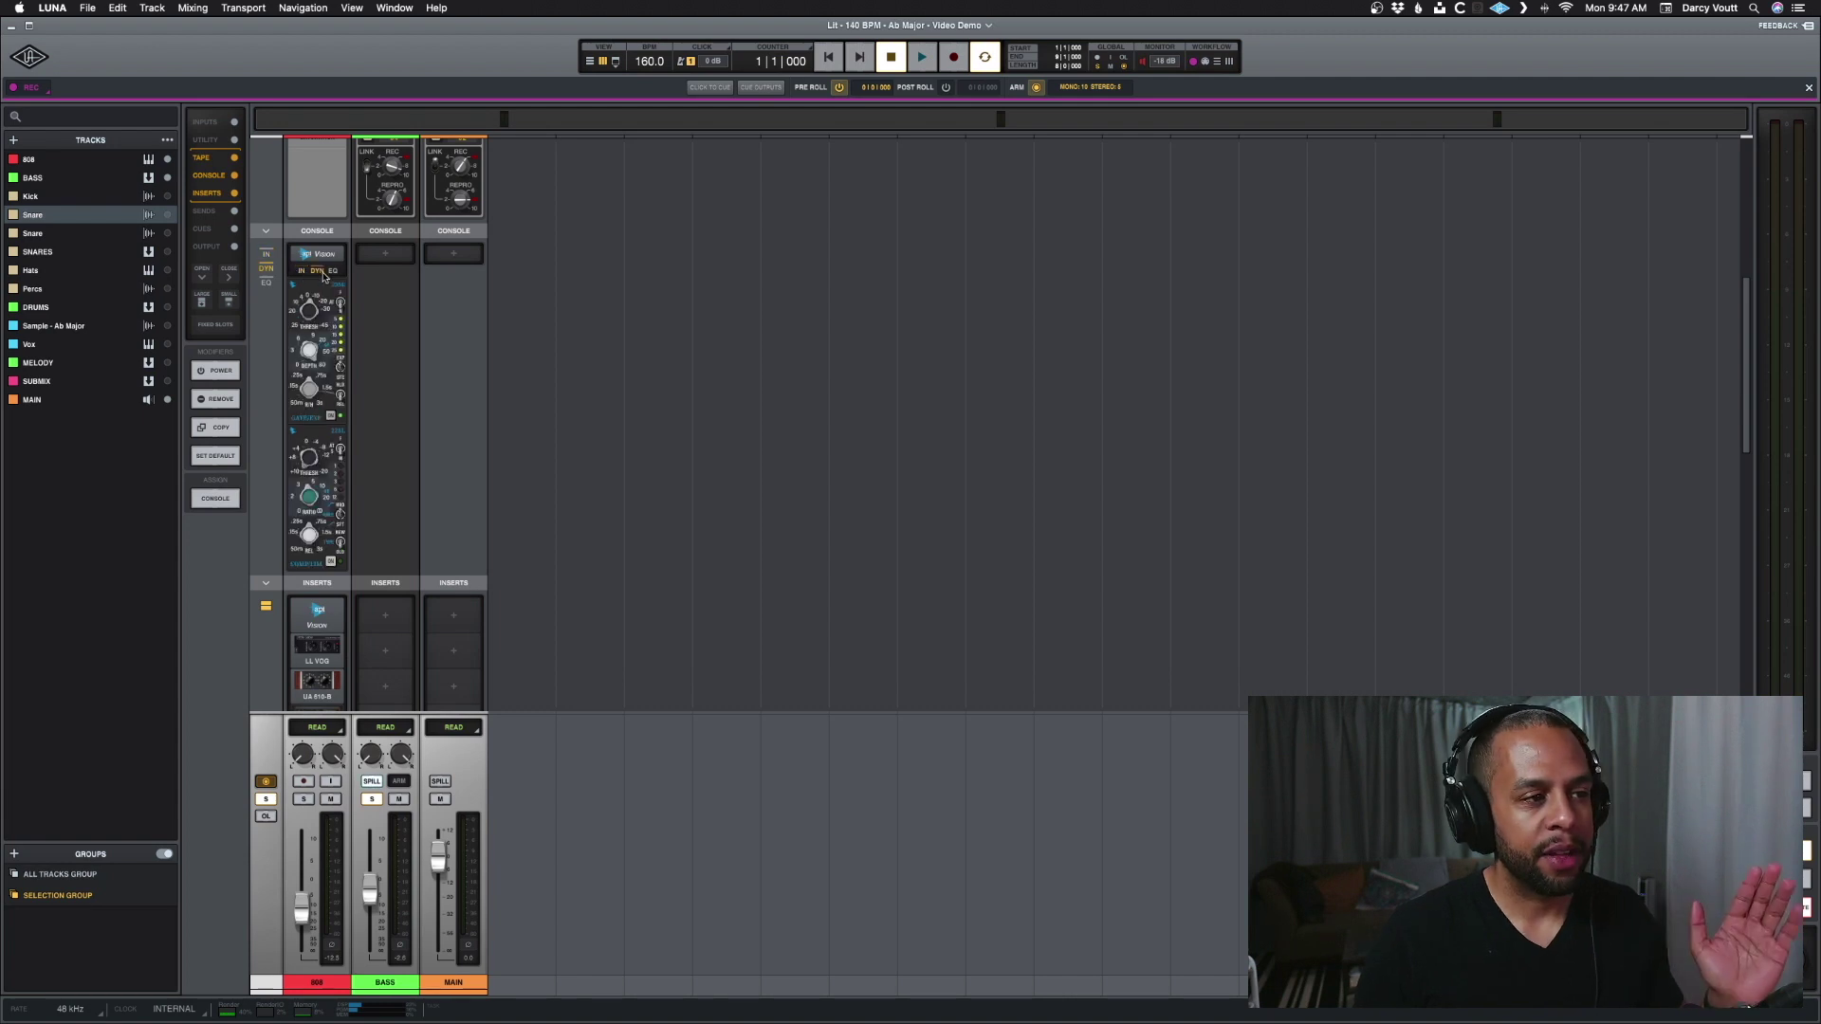
{"action": "left_click", "coordinate": [333, 272]}
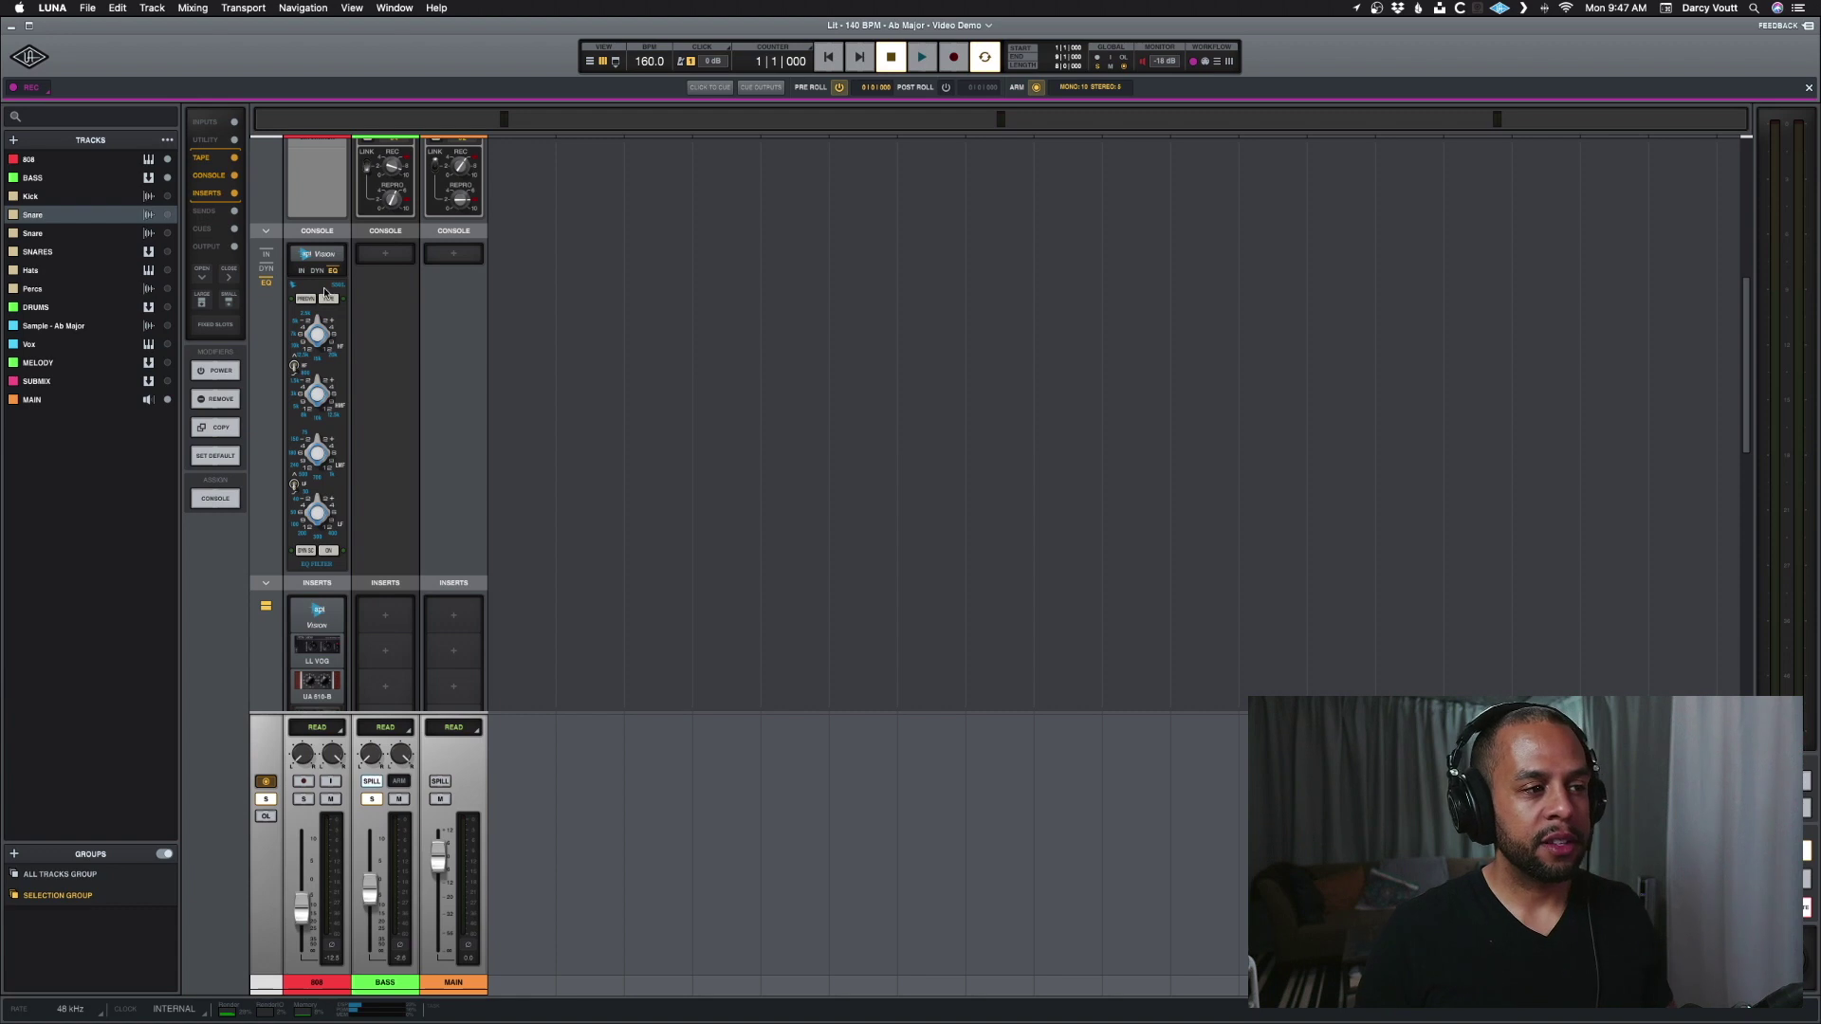
{"action": "left_click", "coordinate": [305, 300]}
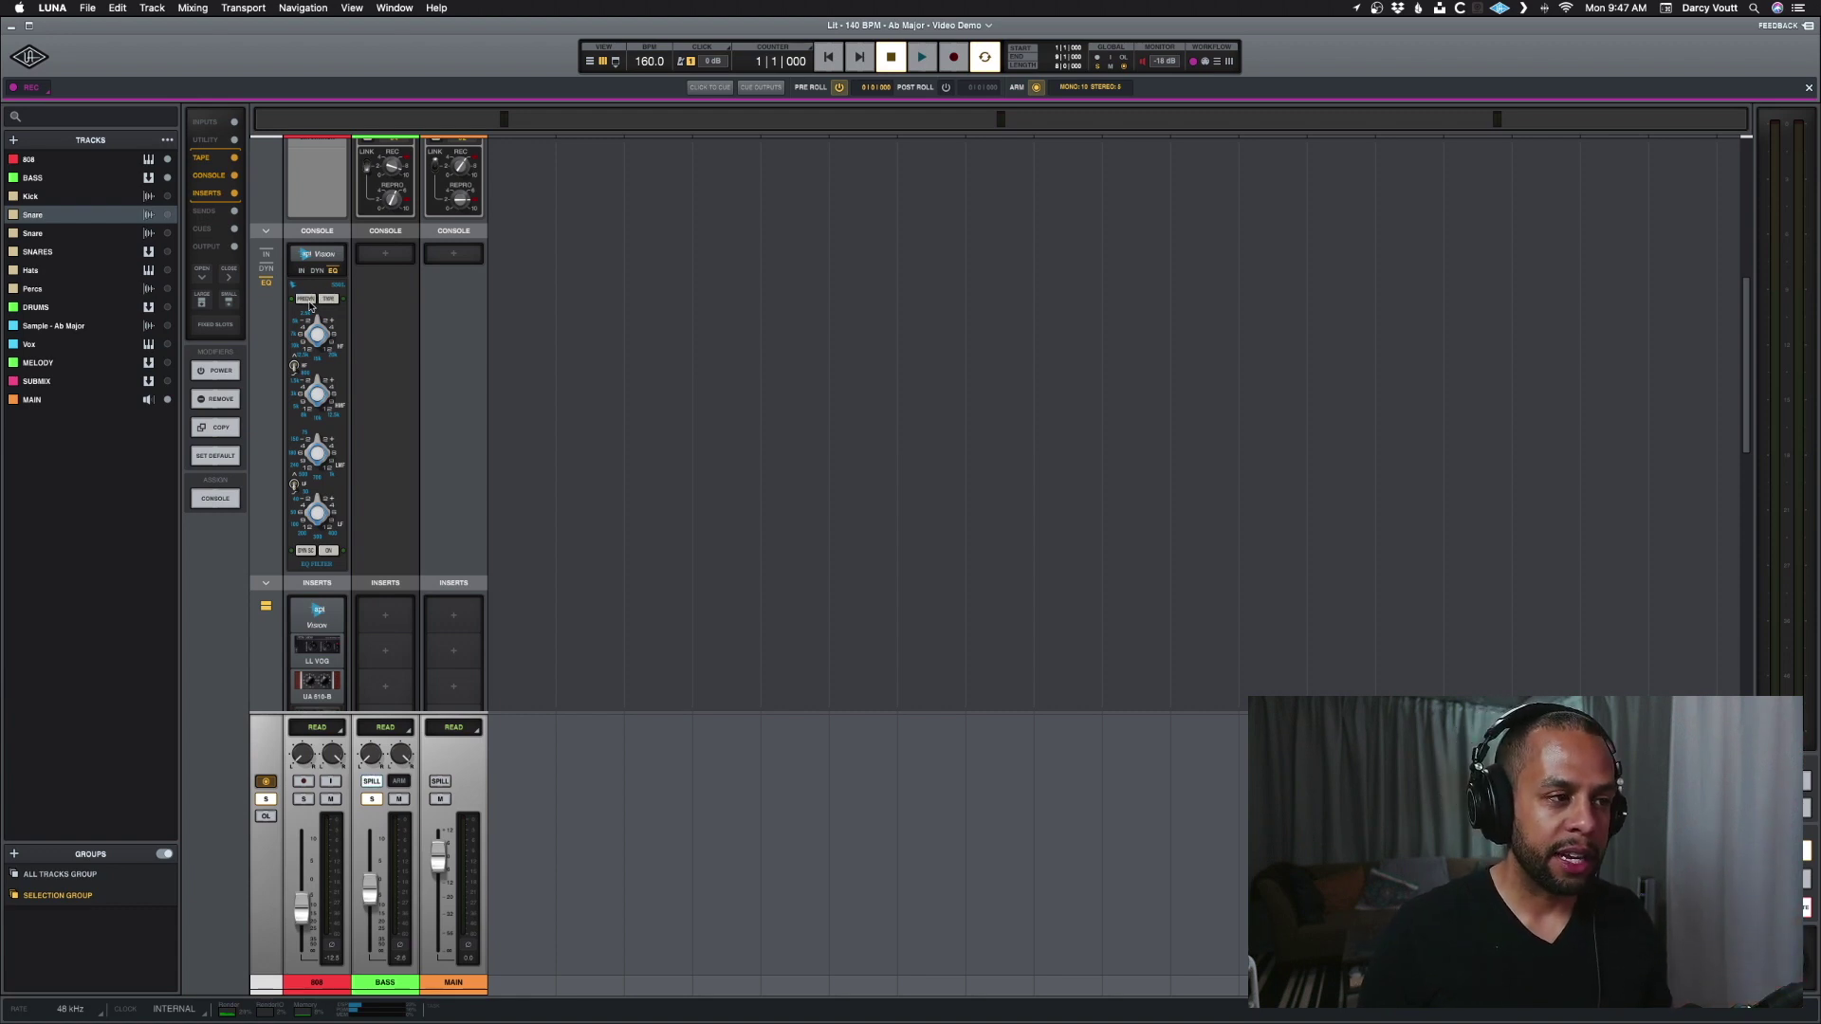
{"action": "mouse_move", "coordinate": [339, 651]}
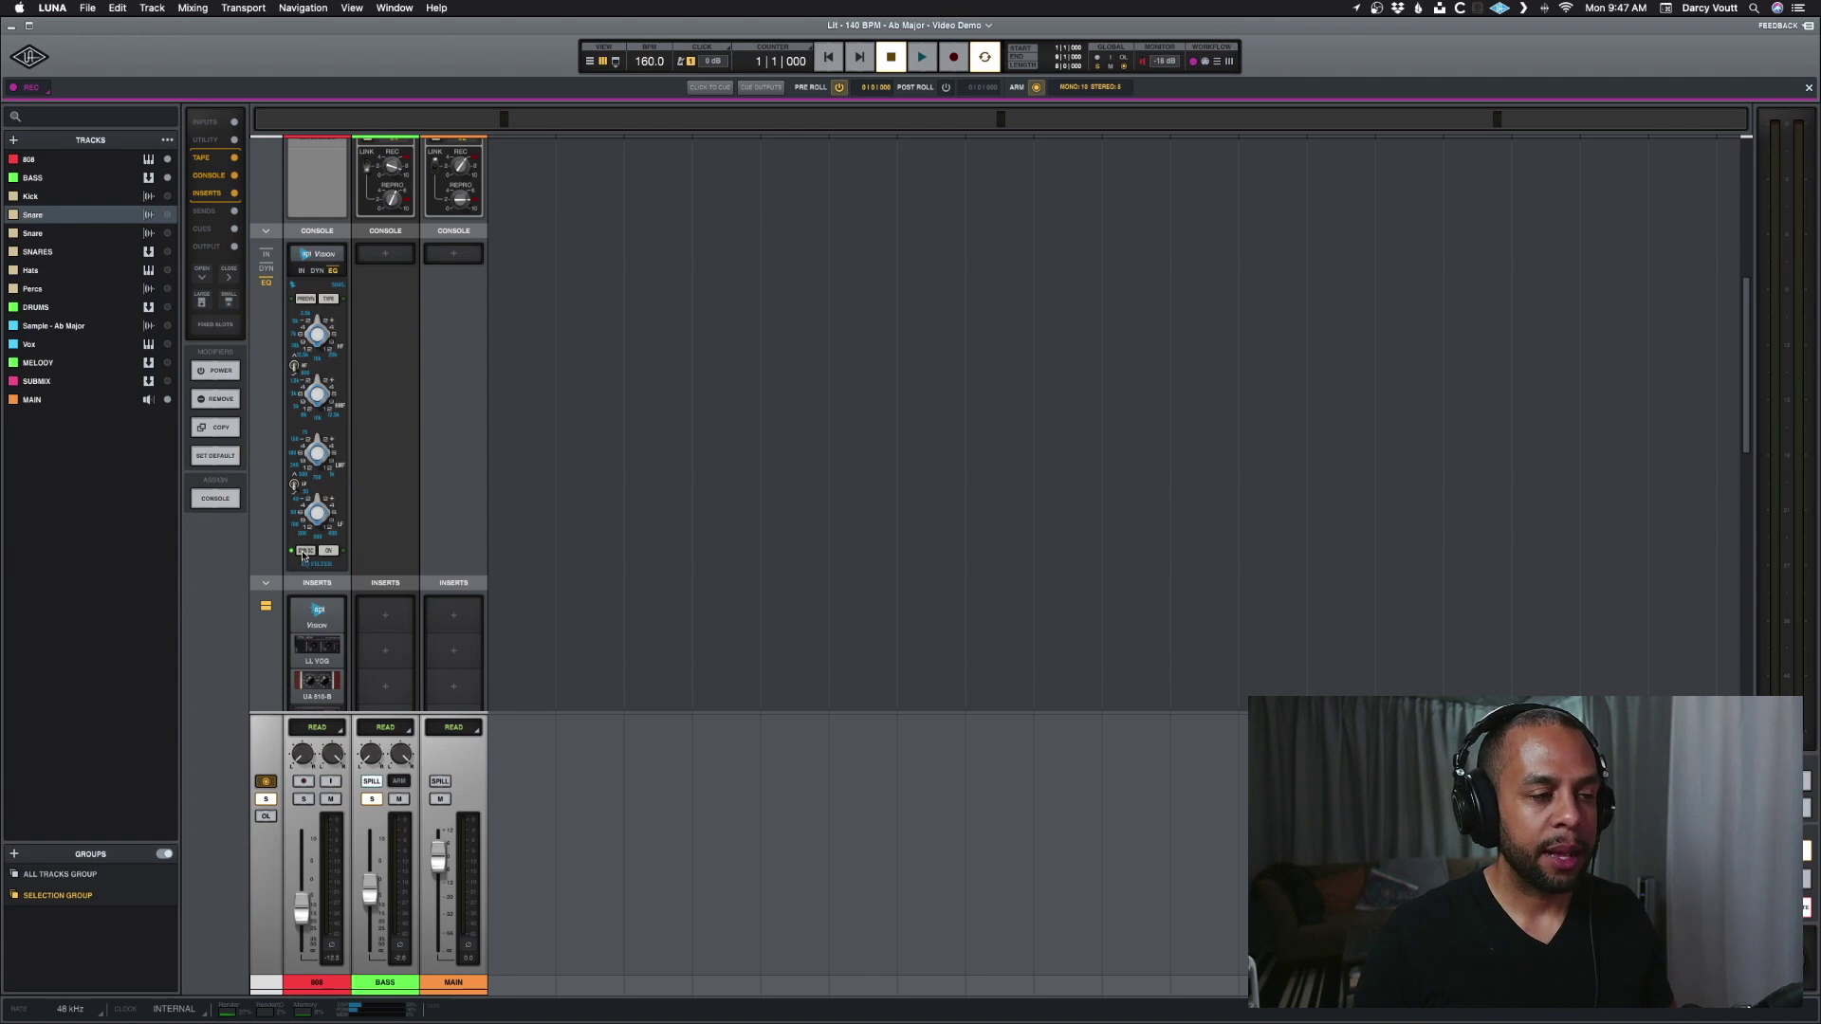
{"action": "left_click", "coordinate": [301, 270]}
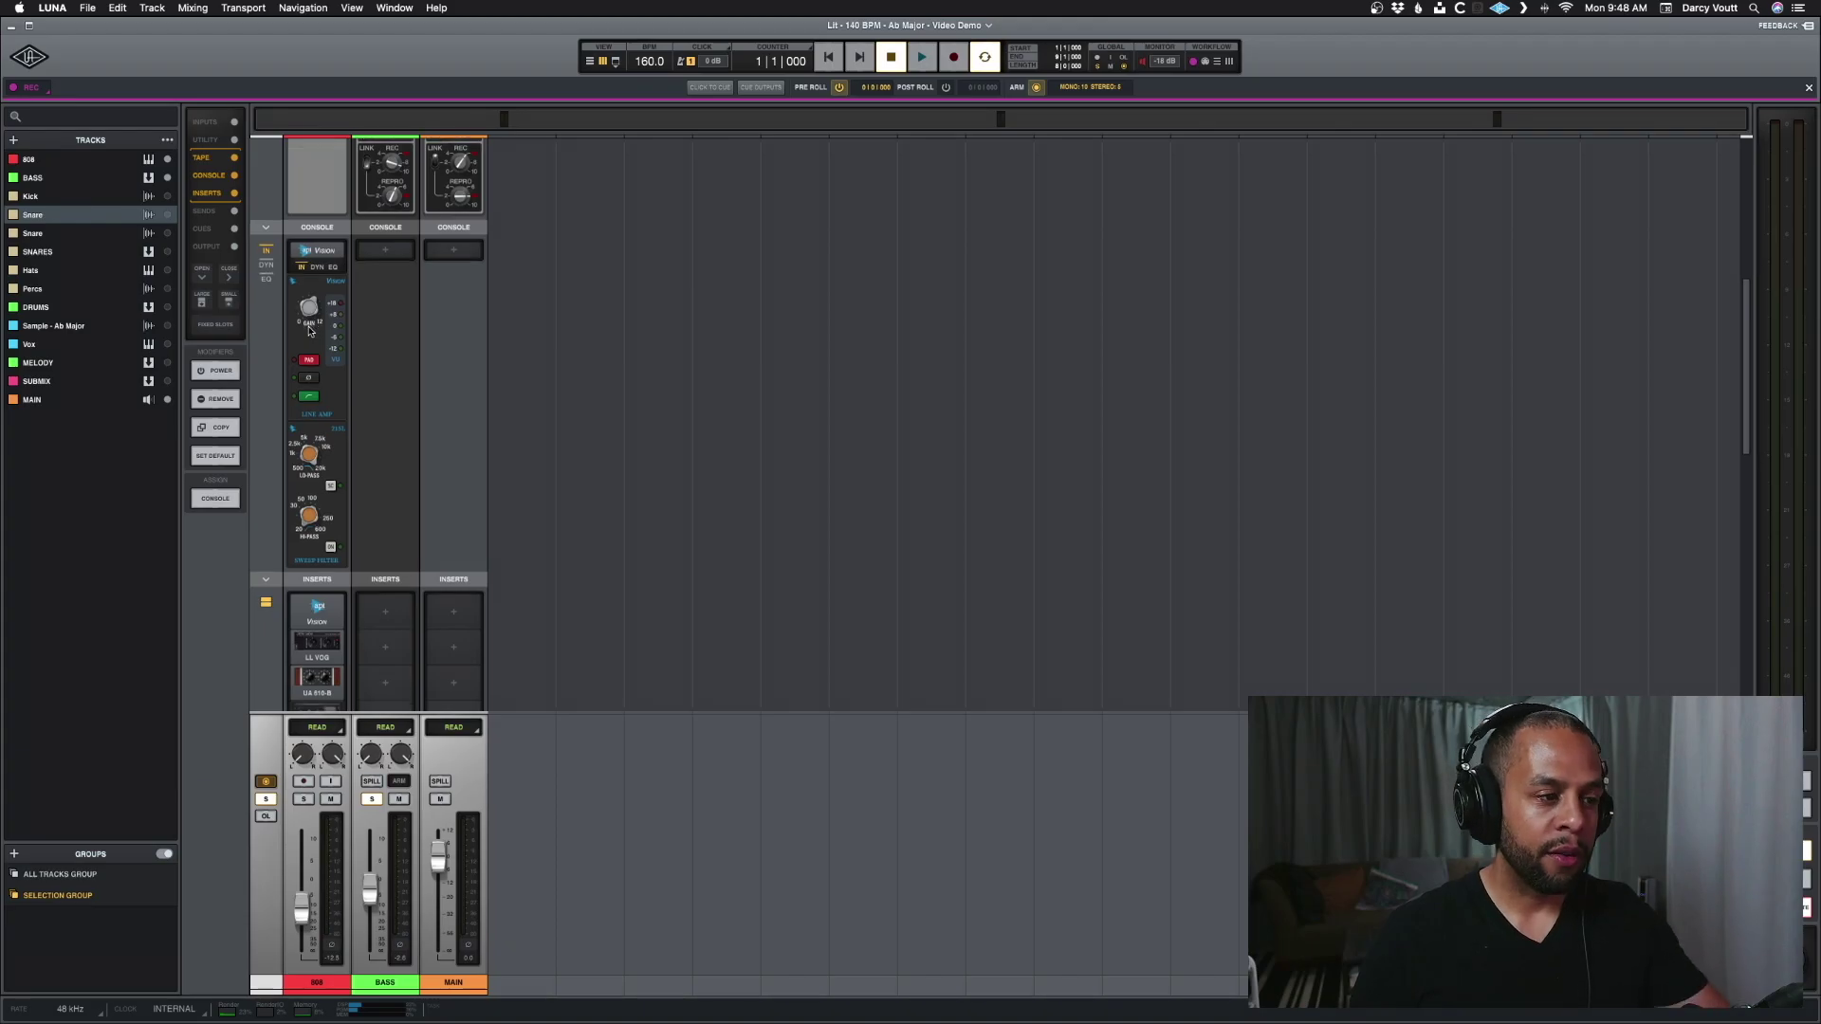
{"action": "scroll", "coordinate": [309, 329], "scroll_direction": "down", "scroll_amount": 5}
{"action": "scroll", "coordinate": [309, 329], "scroll_direction": "up", "scroll_amount": 2}
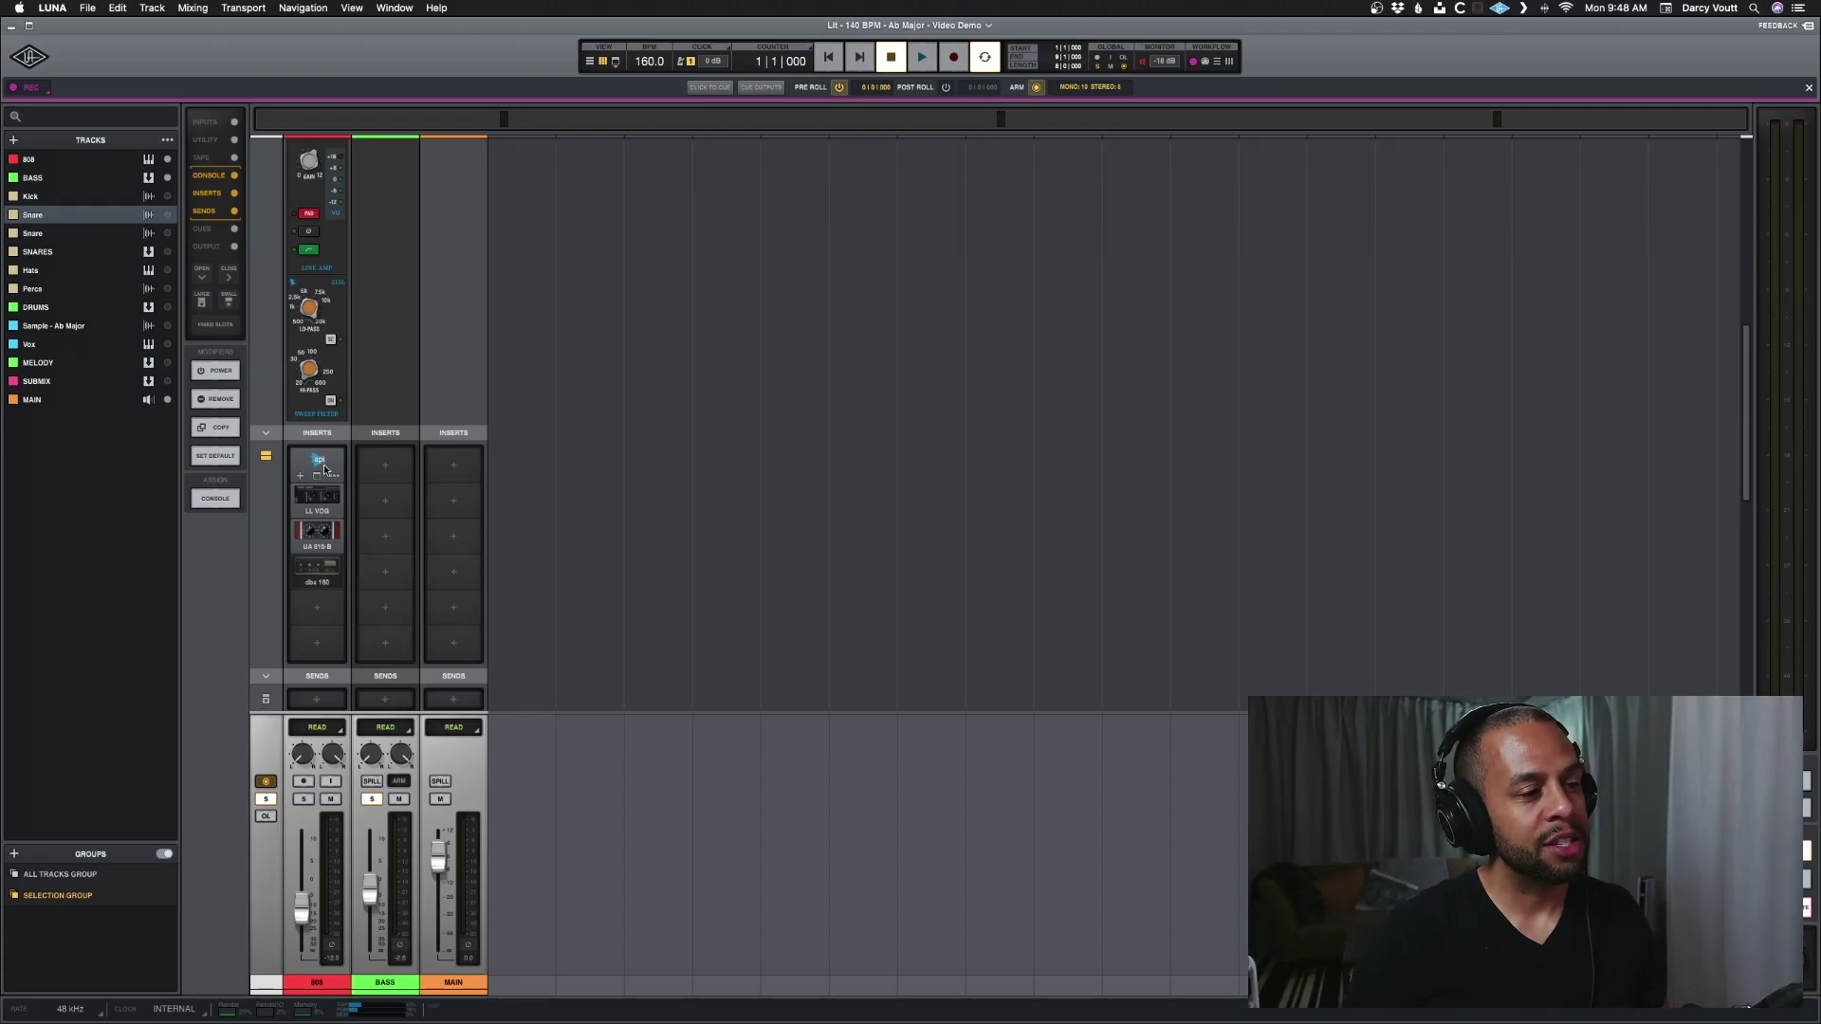
{"action": "scroll", "coordinate": [325, 427], "scroll_direction": "down", "scroll_amount": 3}
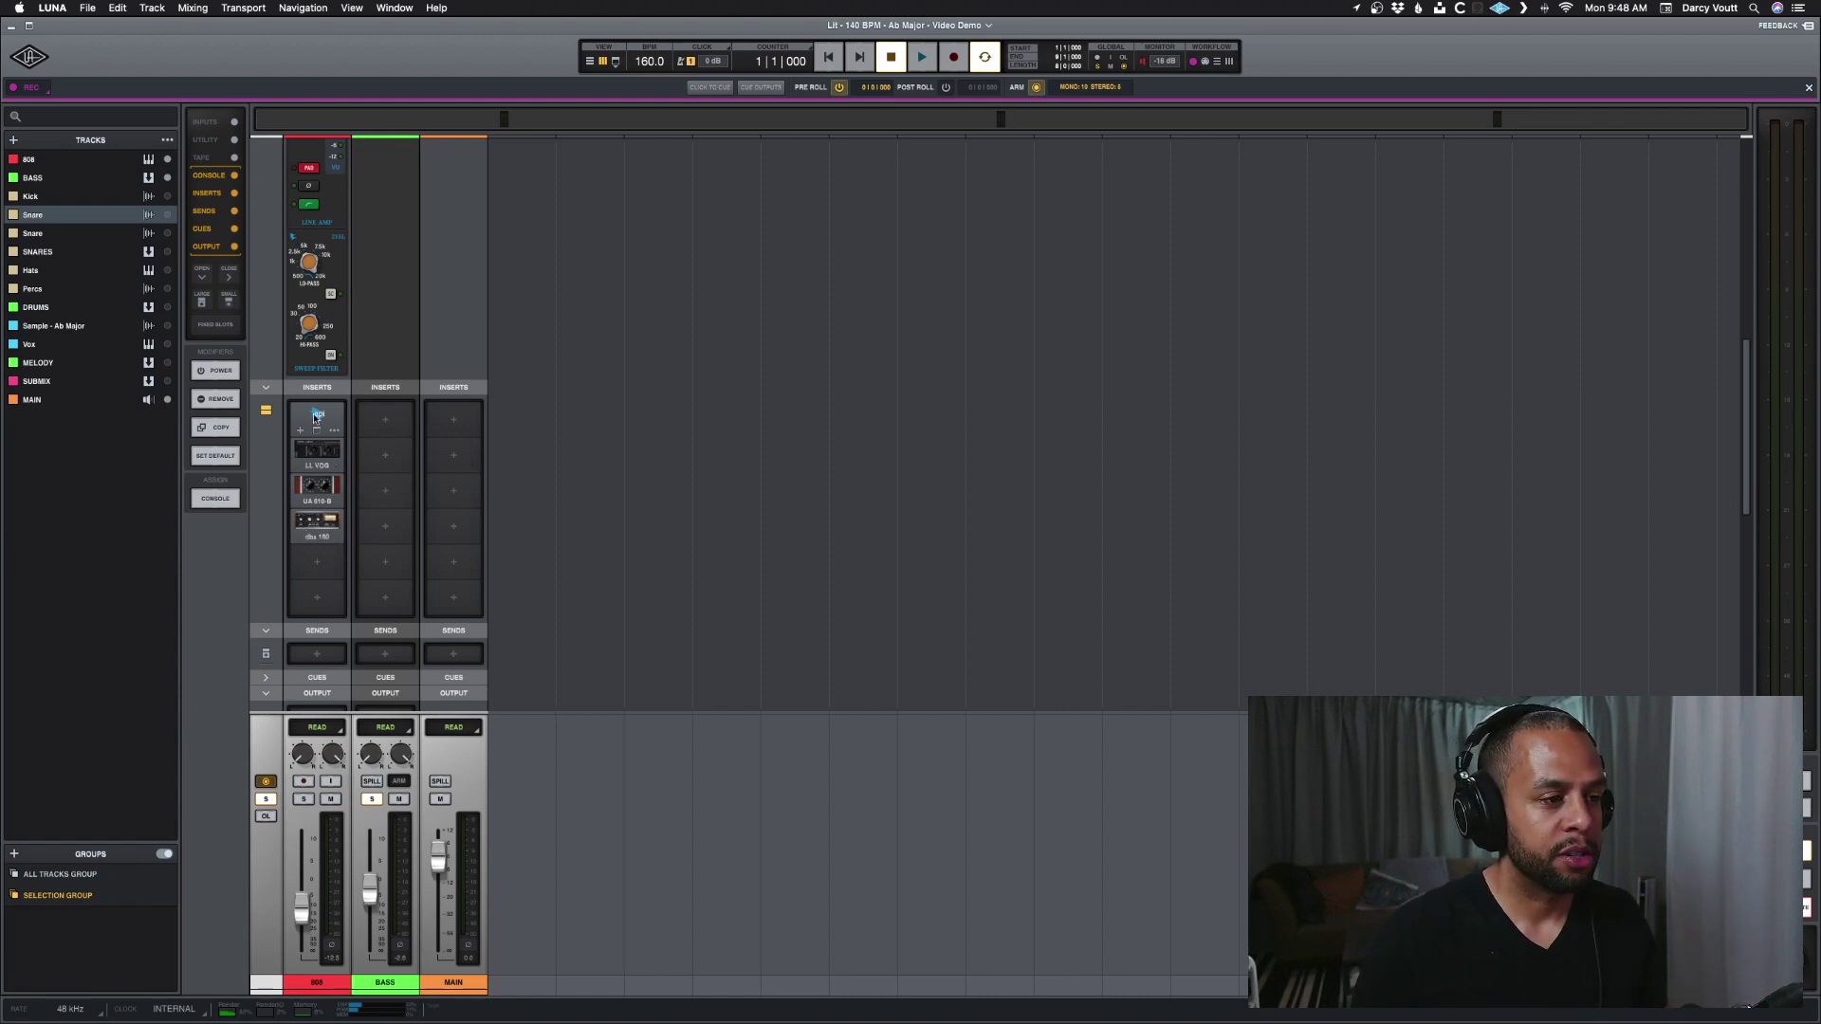
Move the 808's Vision insert from slot 1 to slot 4, below dbx 160
{"action": "left_click_drag", "start_coordinate": [317, 417], "coordinate": [302, 539]}
{"action": "scroll", "coordinate": [302, 540], "scroll_direction": "up", "scroll_amount": 2}
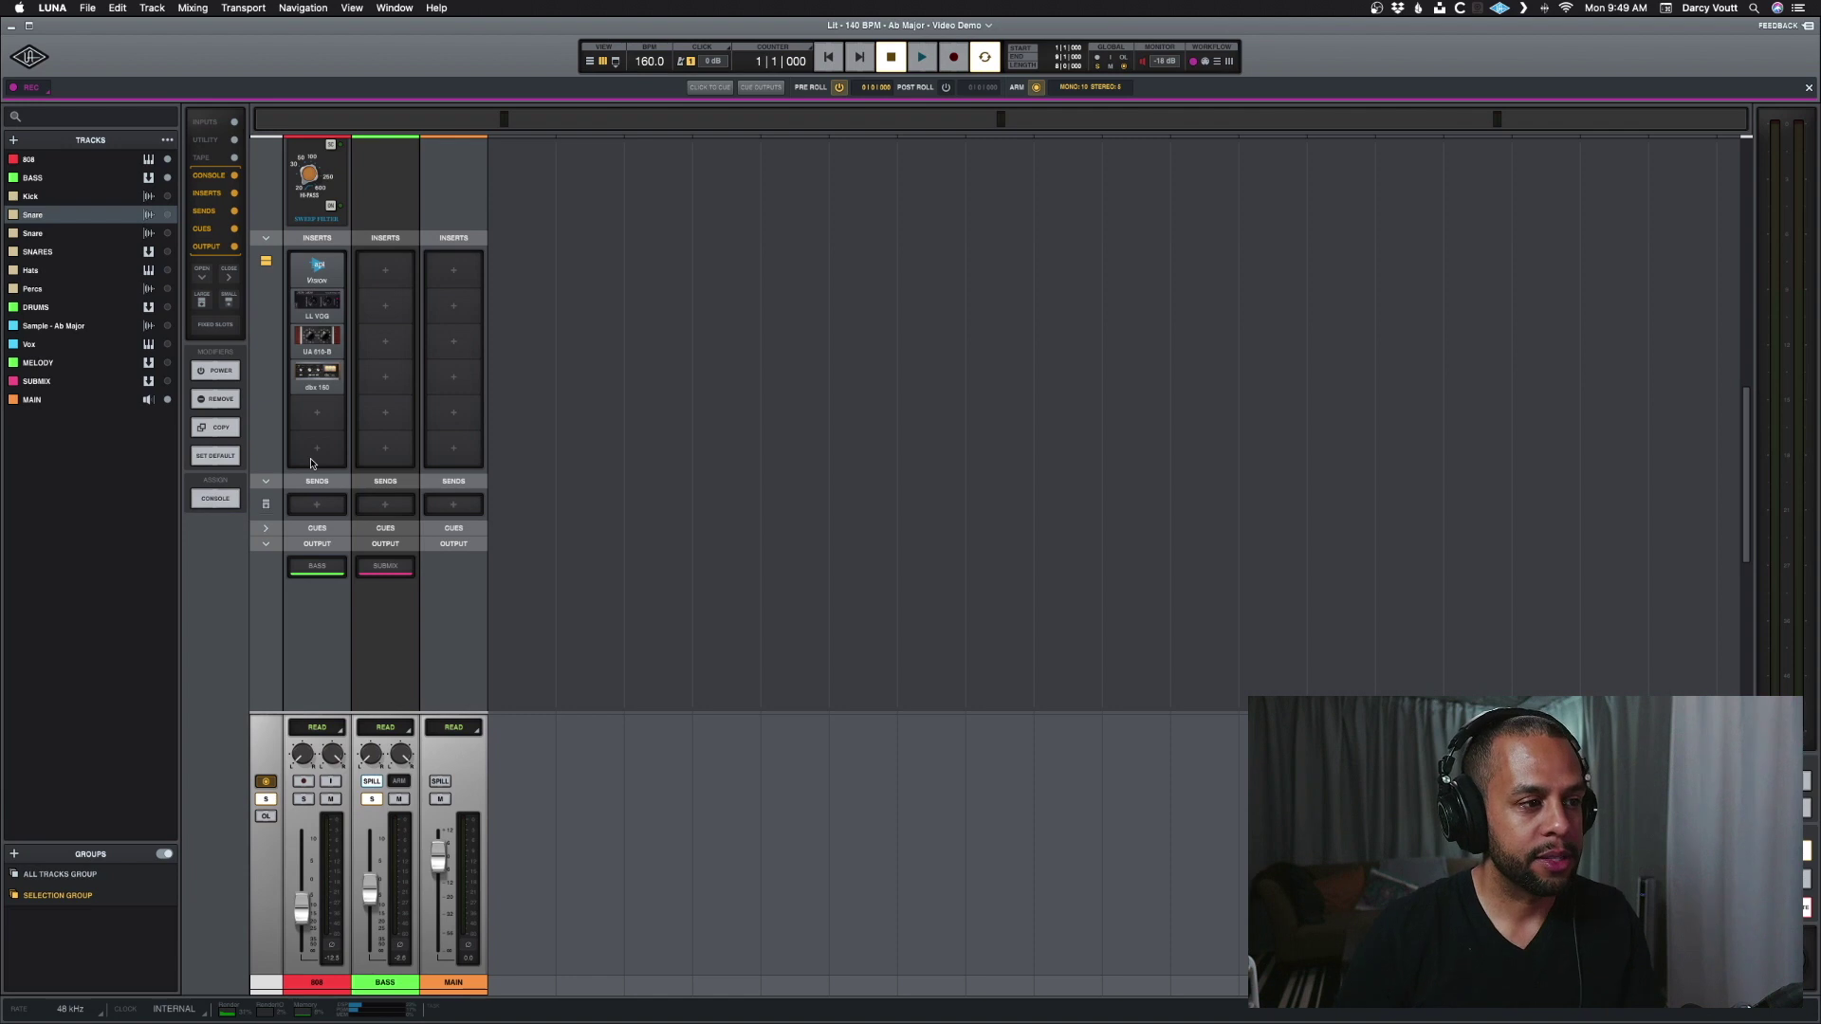
Expand the Cues section to view the cue sends, then collapse it again
{"action": "scroll", "coordinate": [313, 470], "scroll_direction": "down", "scroll_amount": 1}
{"action": "left_click", "coordinate": [318, 493]}
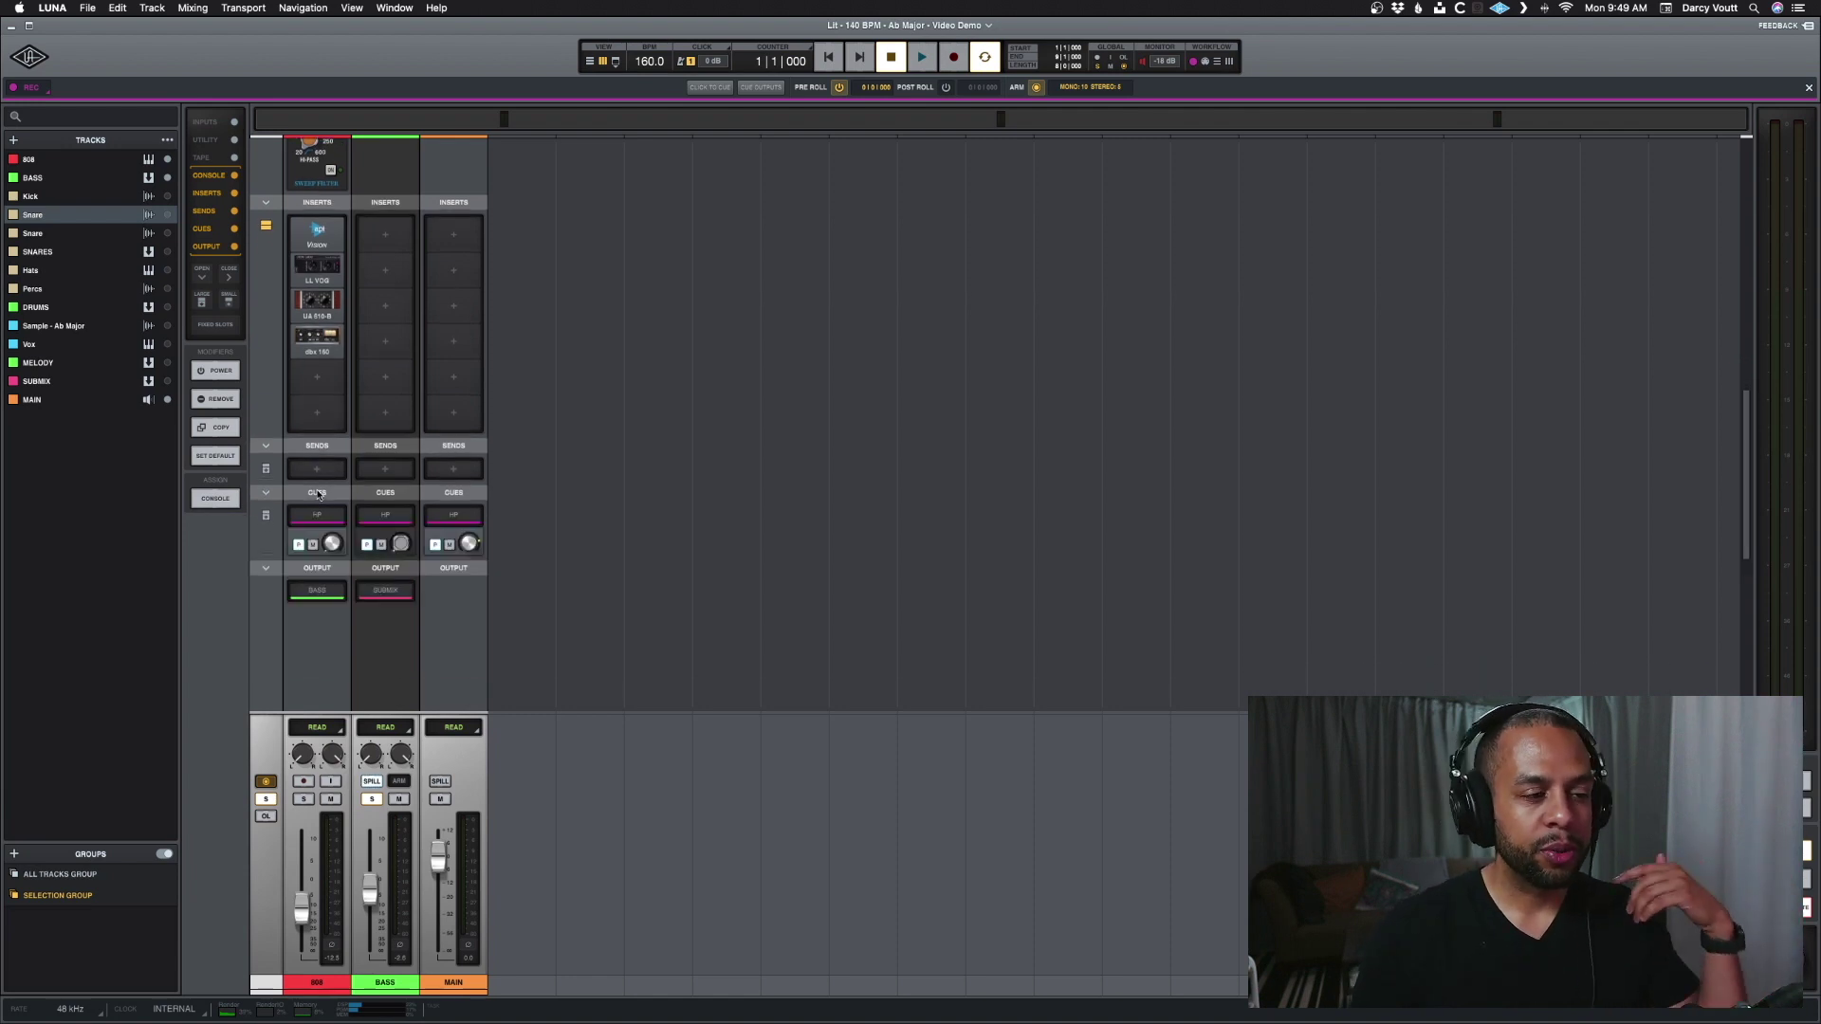
{"action": "left_click", "coordinate": [318, 493]}
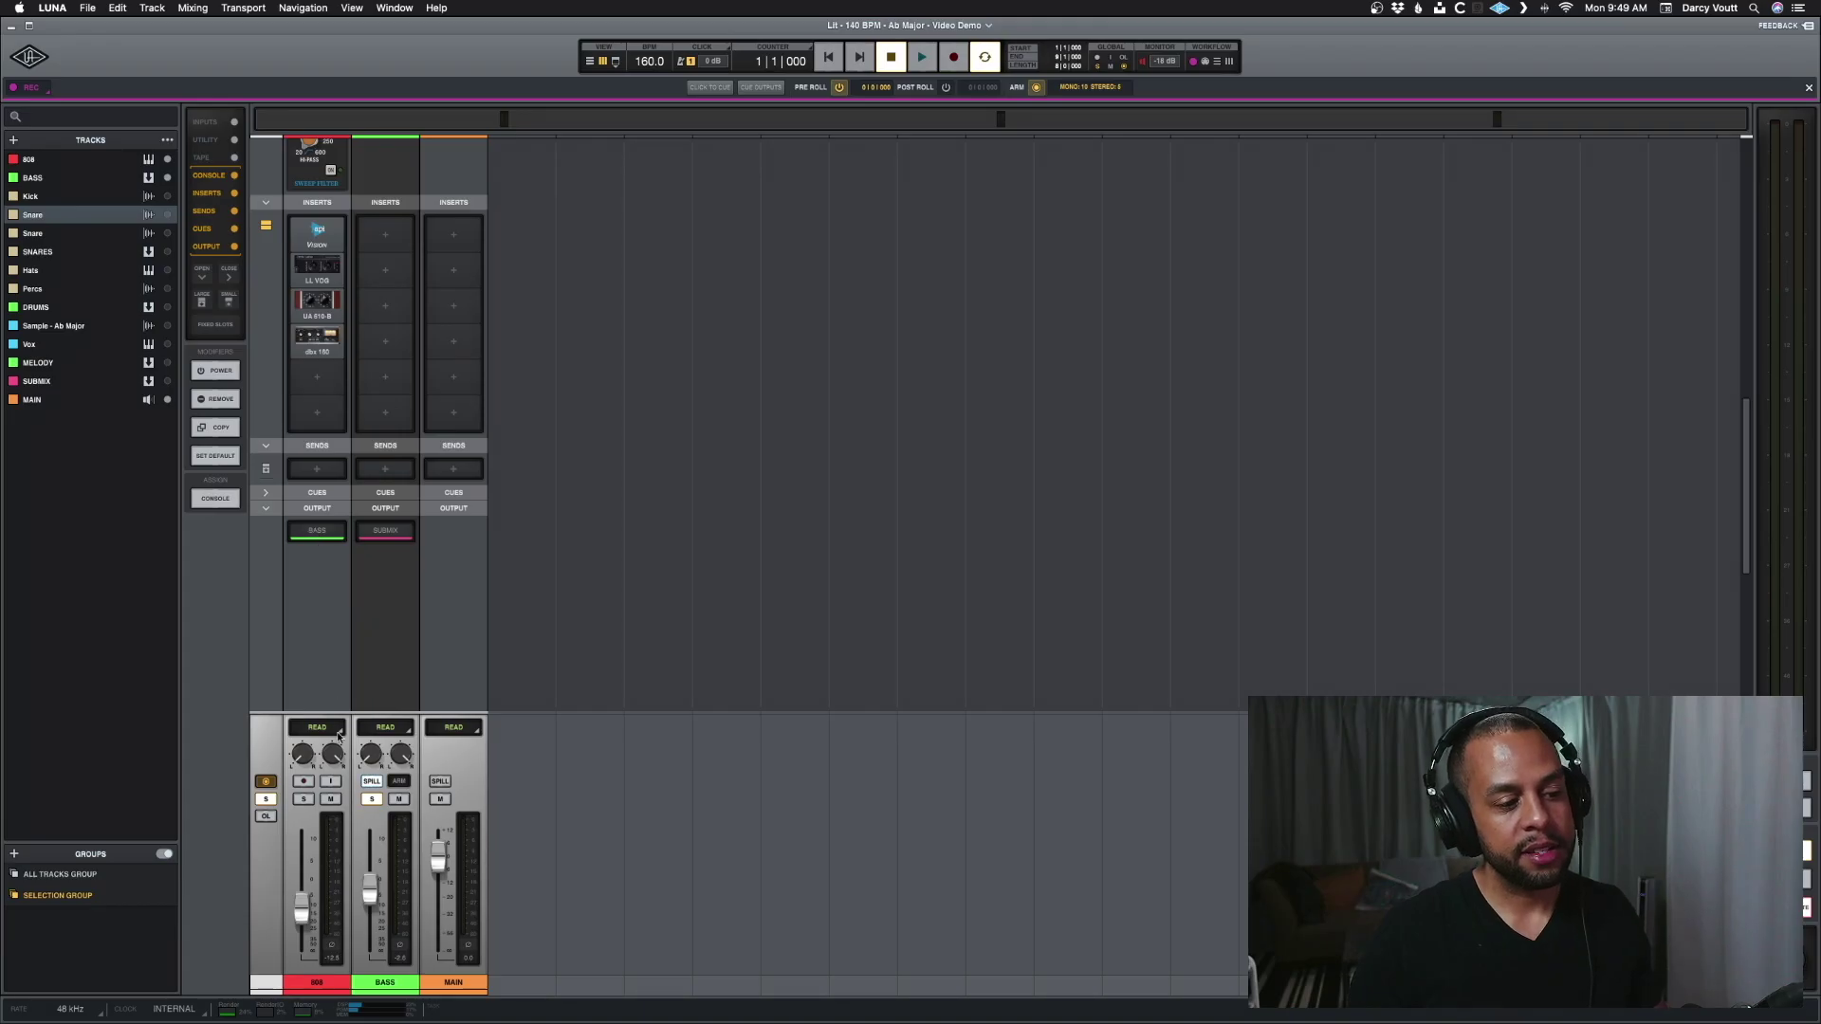
Hide the Tape, Console, Inserts and Sends sections from the mixer strips
{"action": "scroll", "coordinate": [339, 735], "scroll_direction": "up", "scroll_amount": 10}
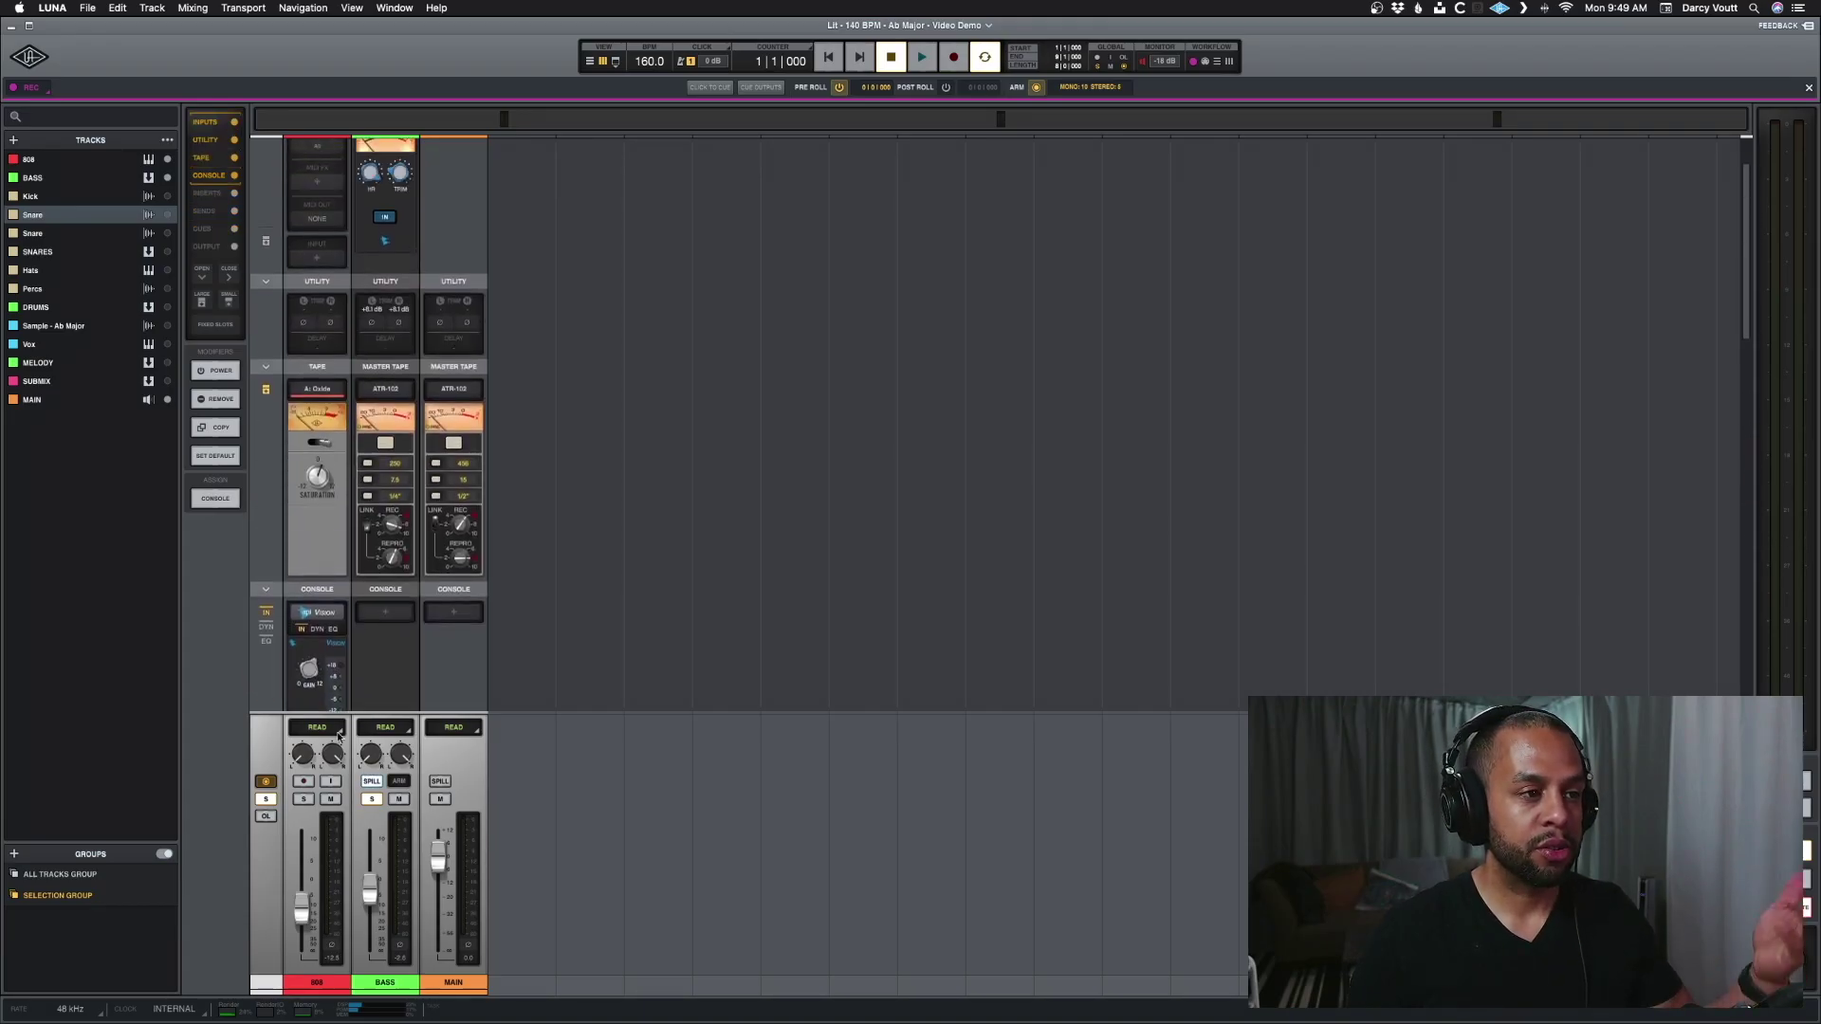
{"action": "scroll", "coordinate": [339, 734], "scroll_direction": "up", "scroll_amount": 2}
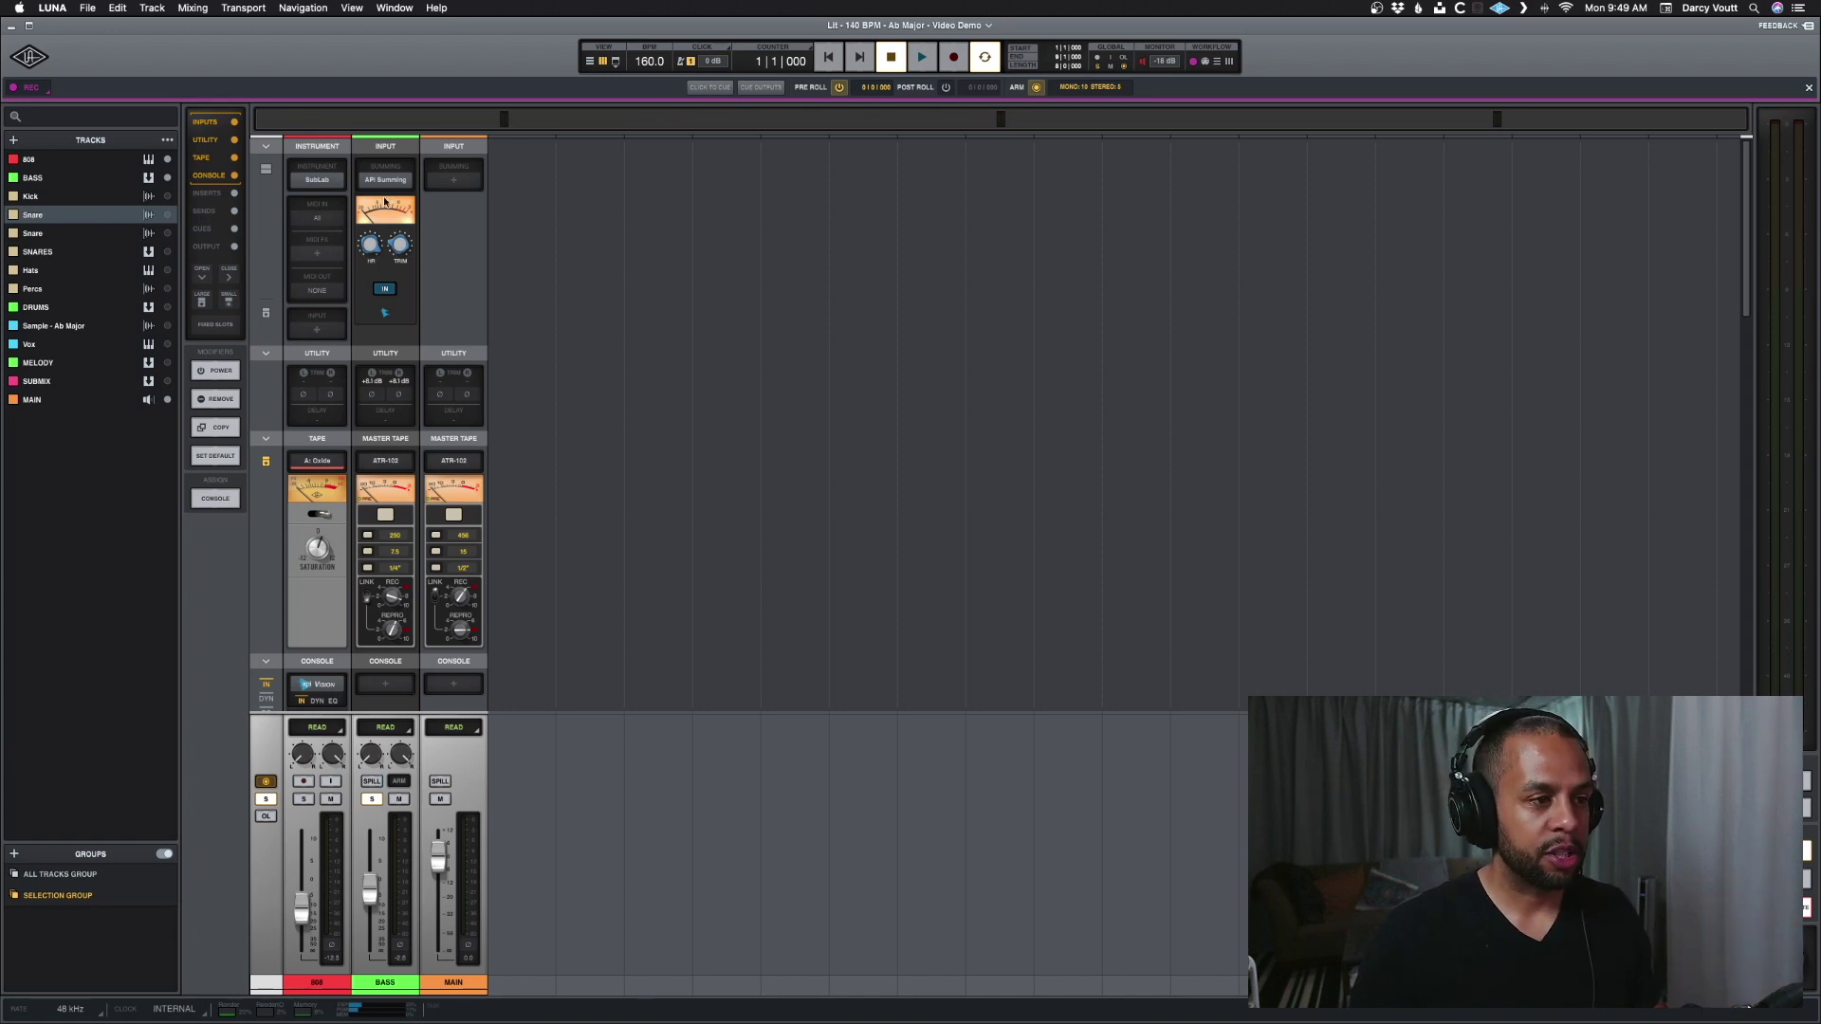
{"action": "left_click", "coordinate": [234, 157]}
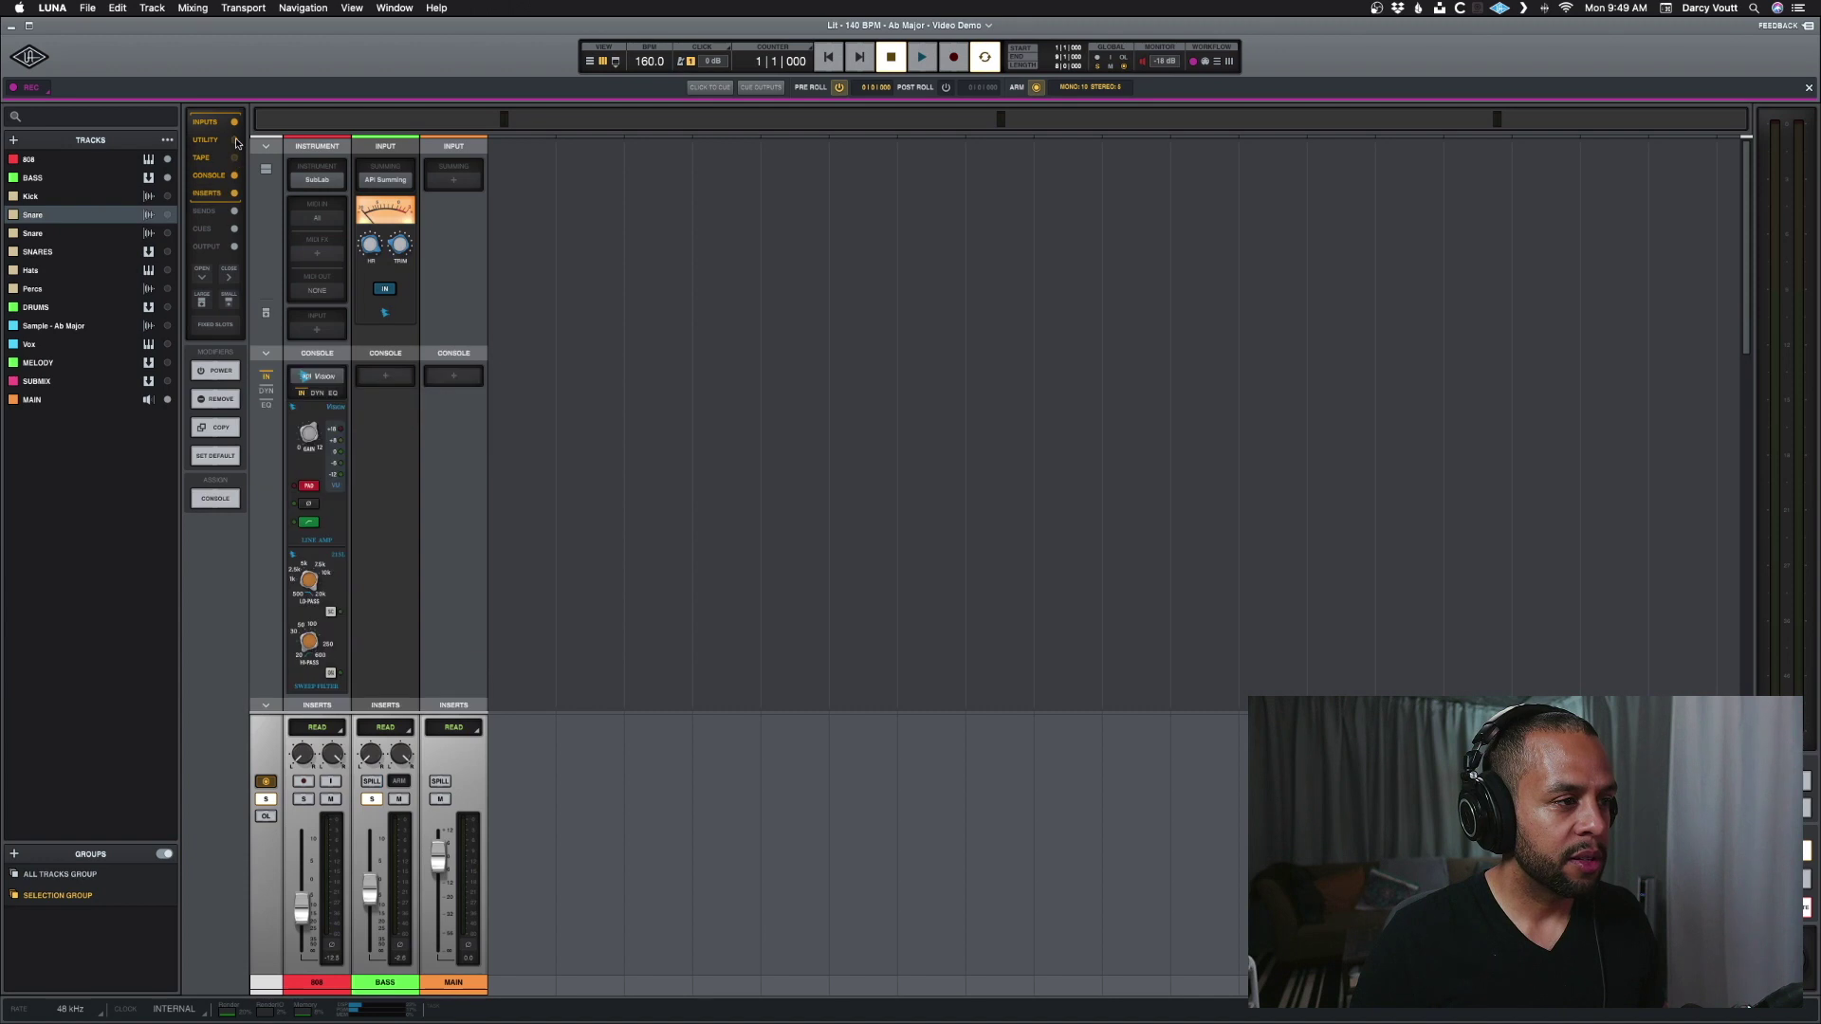
{"action": "left_click", "coordinate": [234, 193]}
{"action": "left_click", "coordinate": [235, 195]}
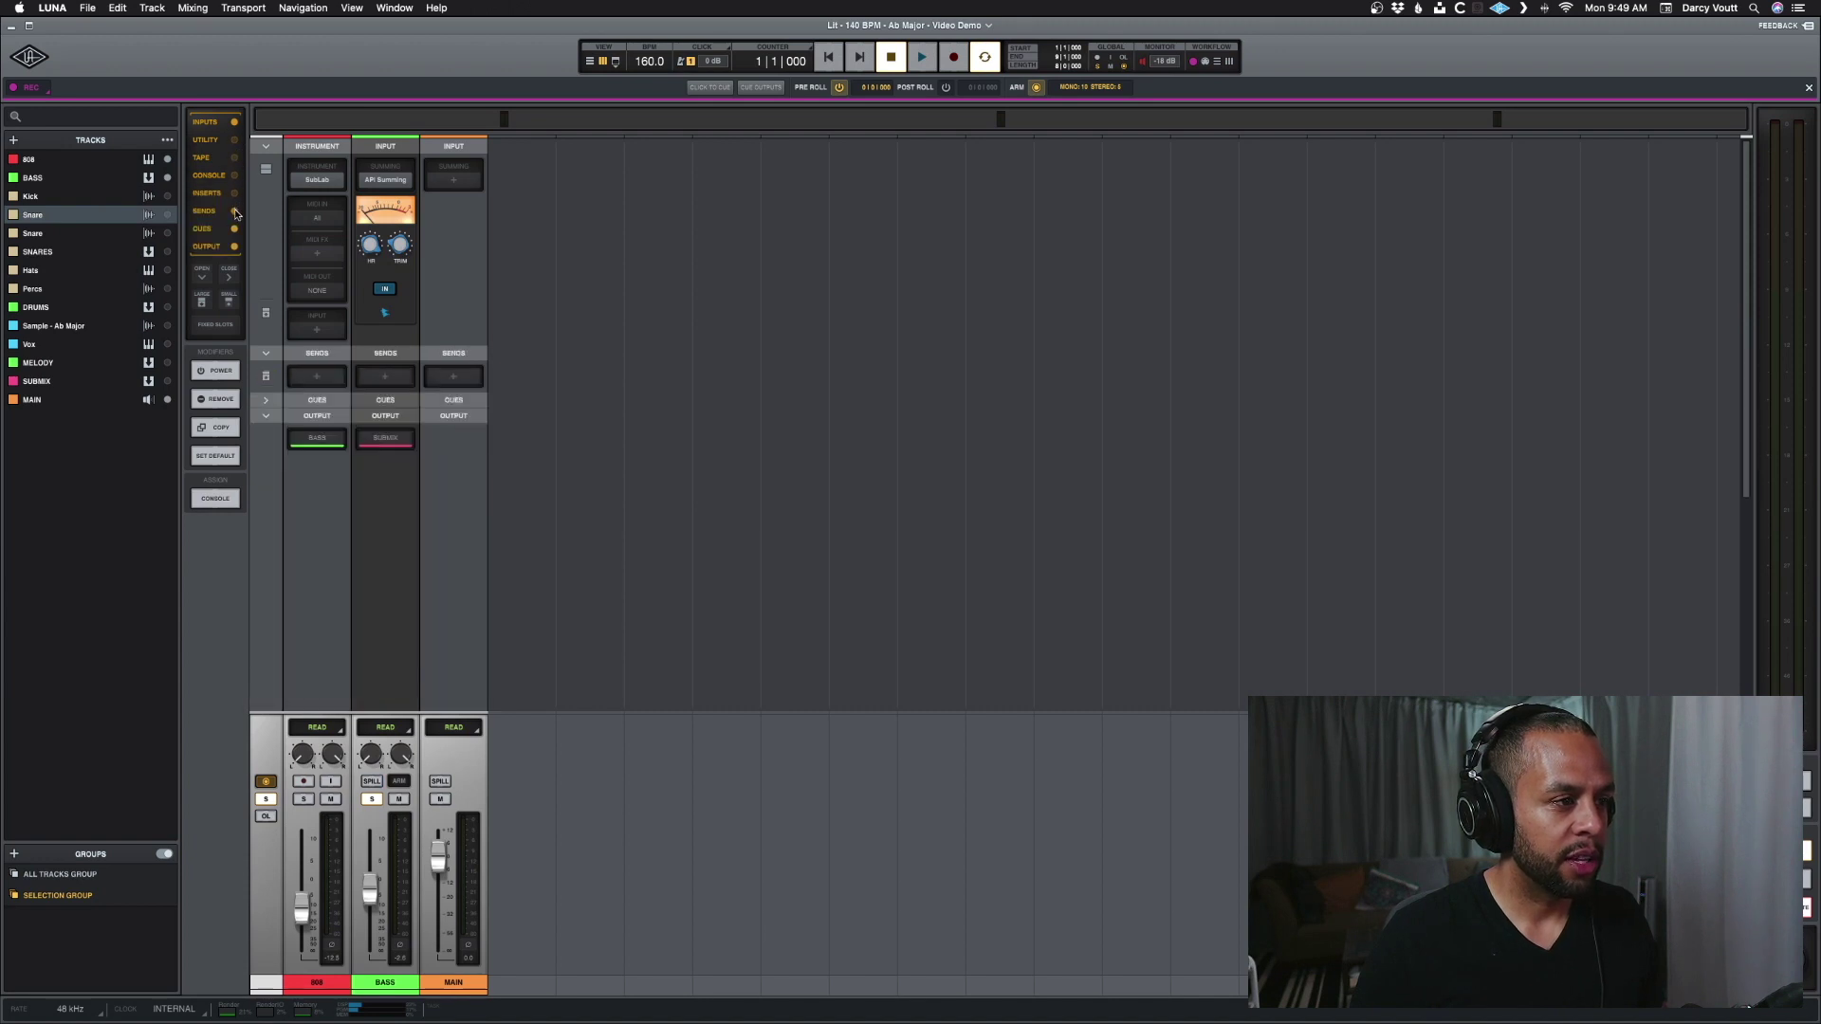
{"action": "left_click", "coordinate": [234, 210]}
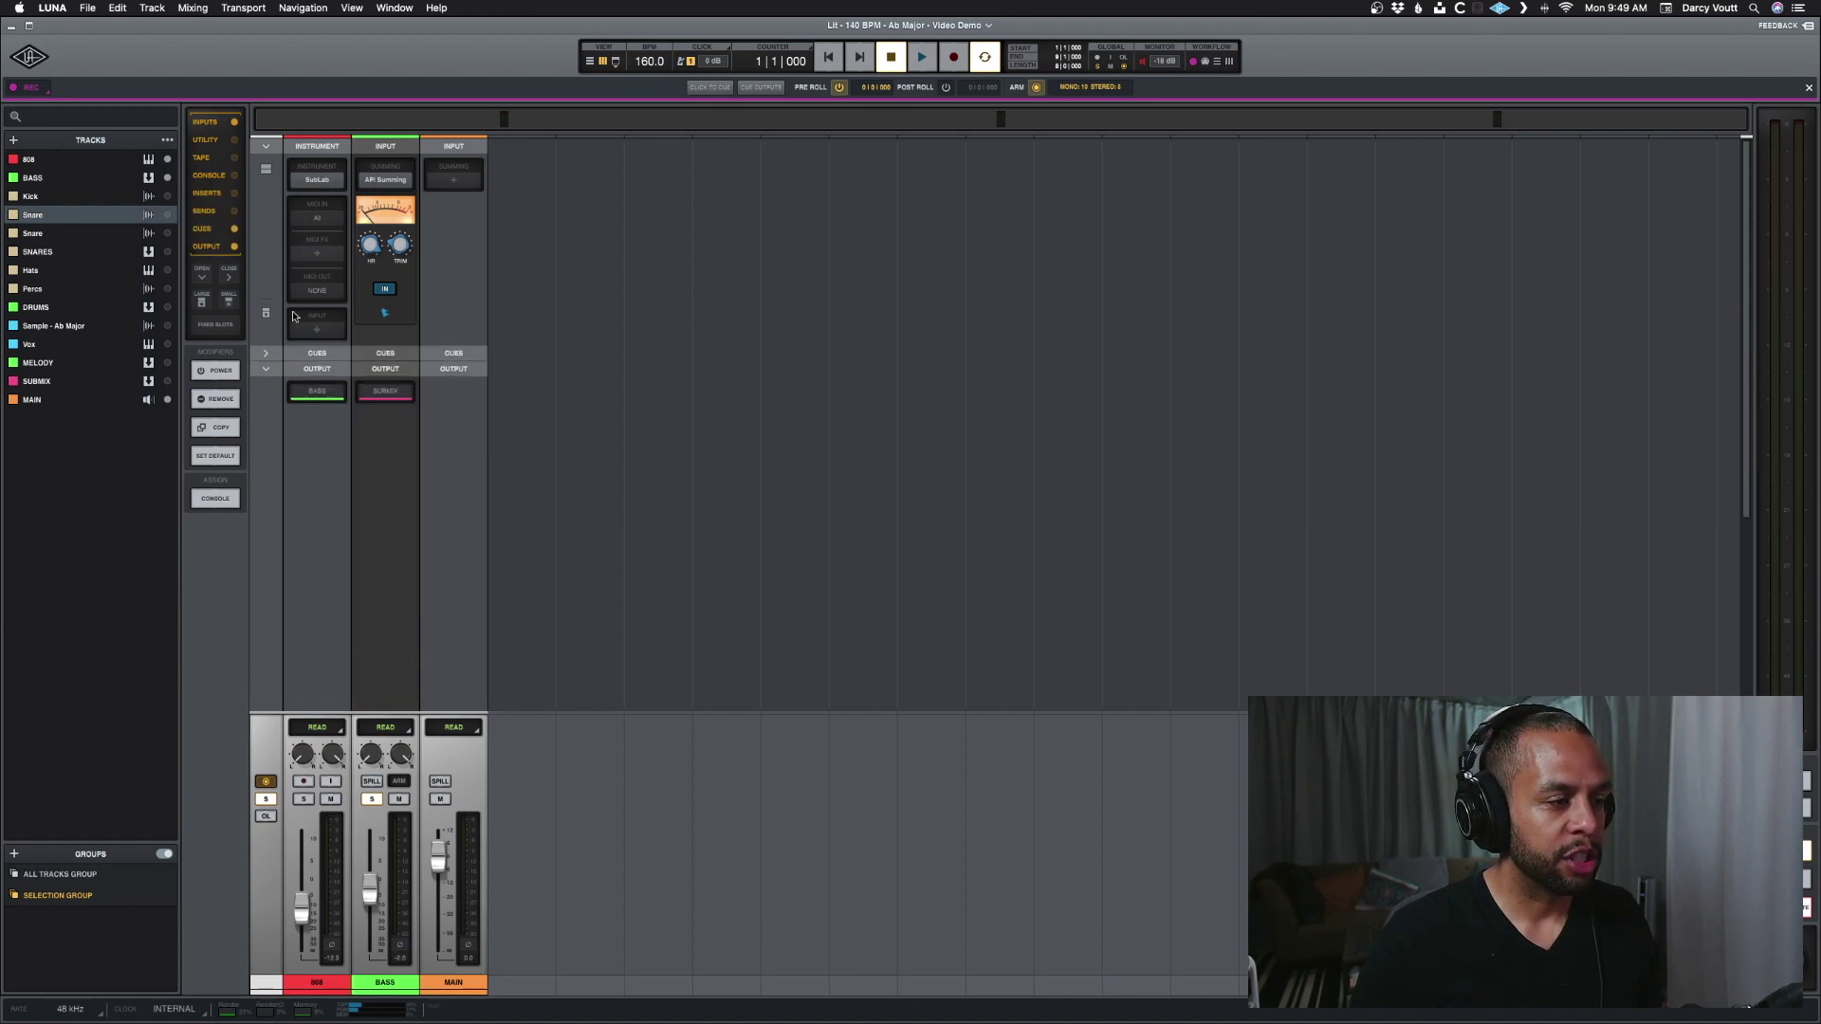
Hide the Cues section, then raise the 808 channel fader during playback
{"action": "left_click", "coordinate": [235, 230]}
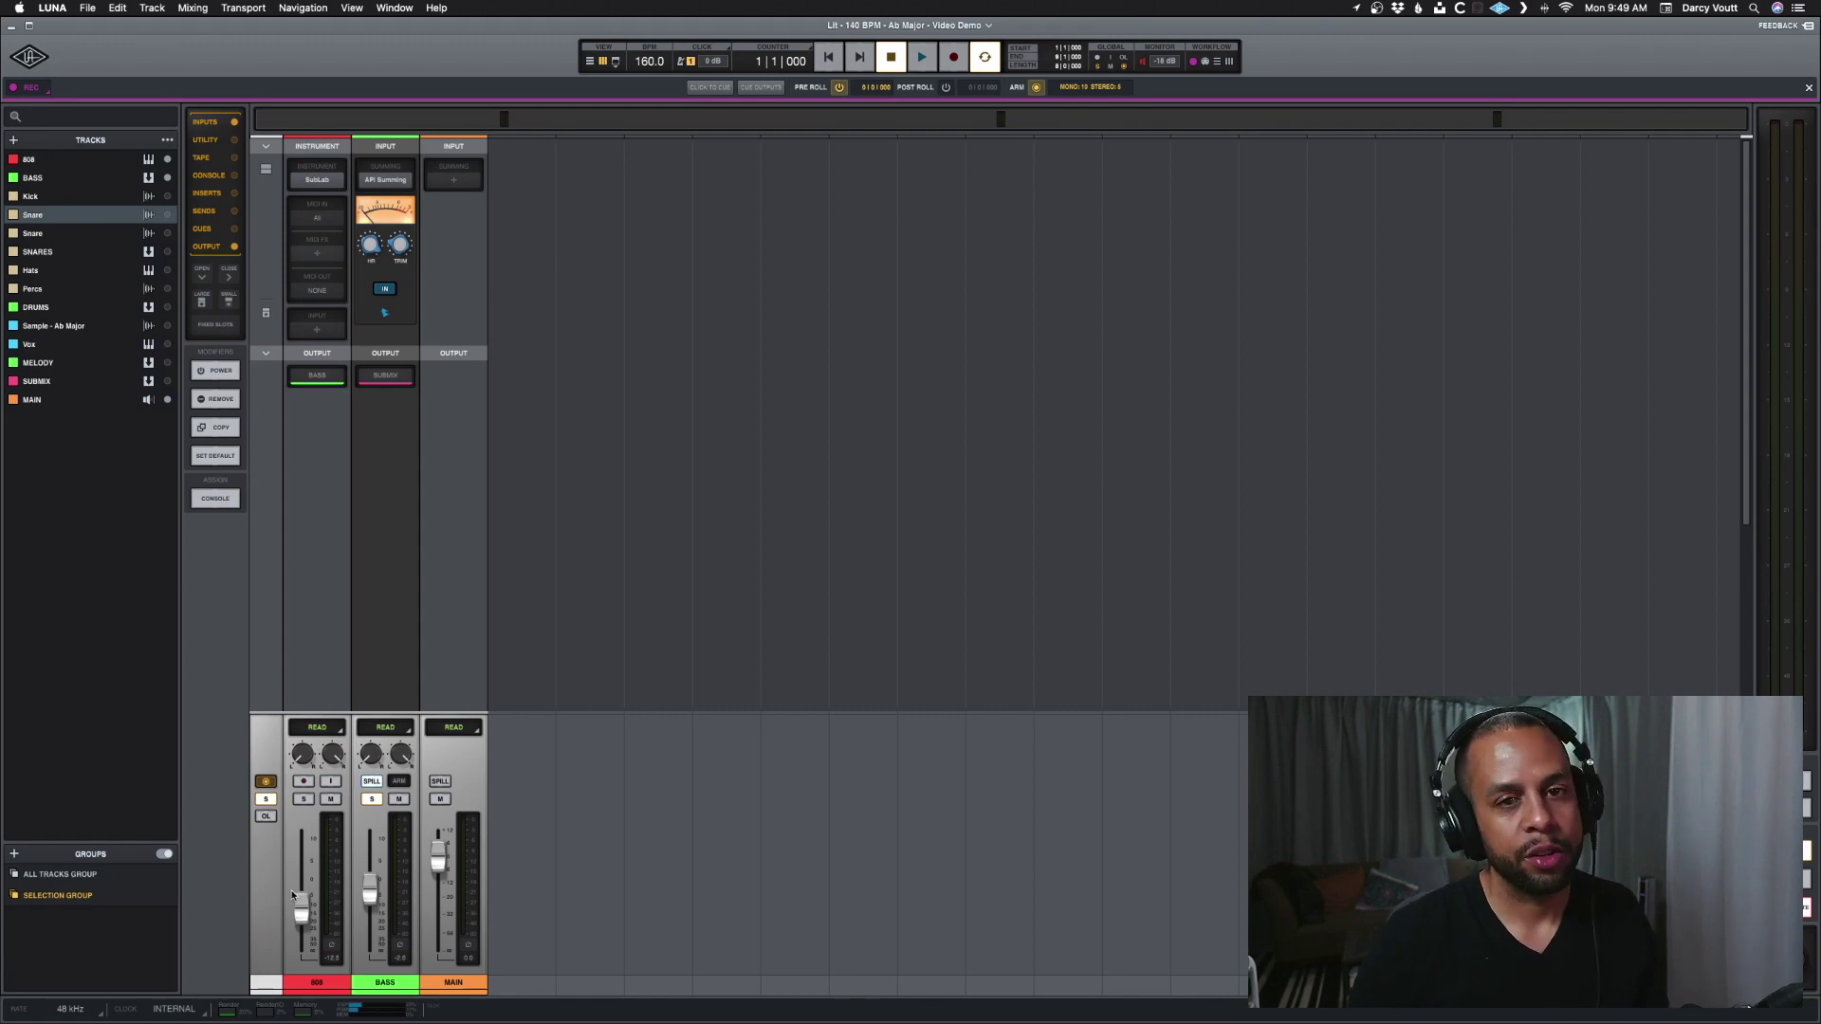
{"action": "key", "text": "space"}
{"action": "left_click_drag", "start_coordinate": [293, 896], "coordinate": [306, 934]}
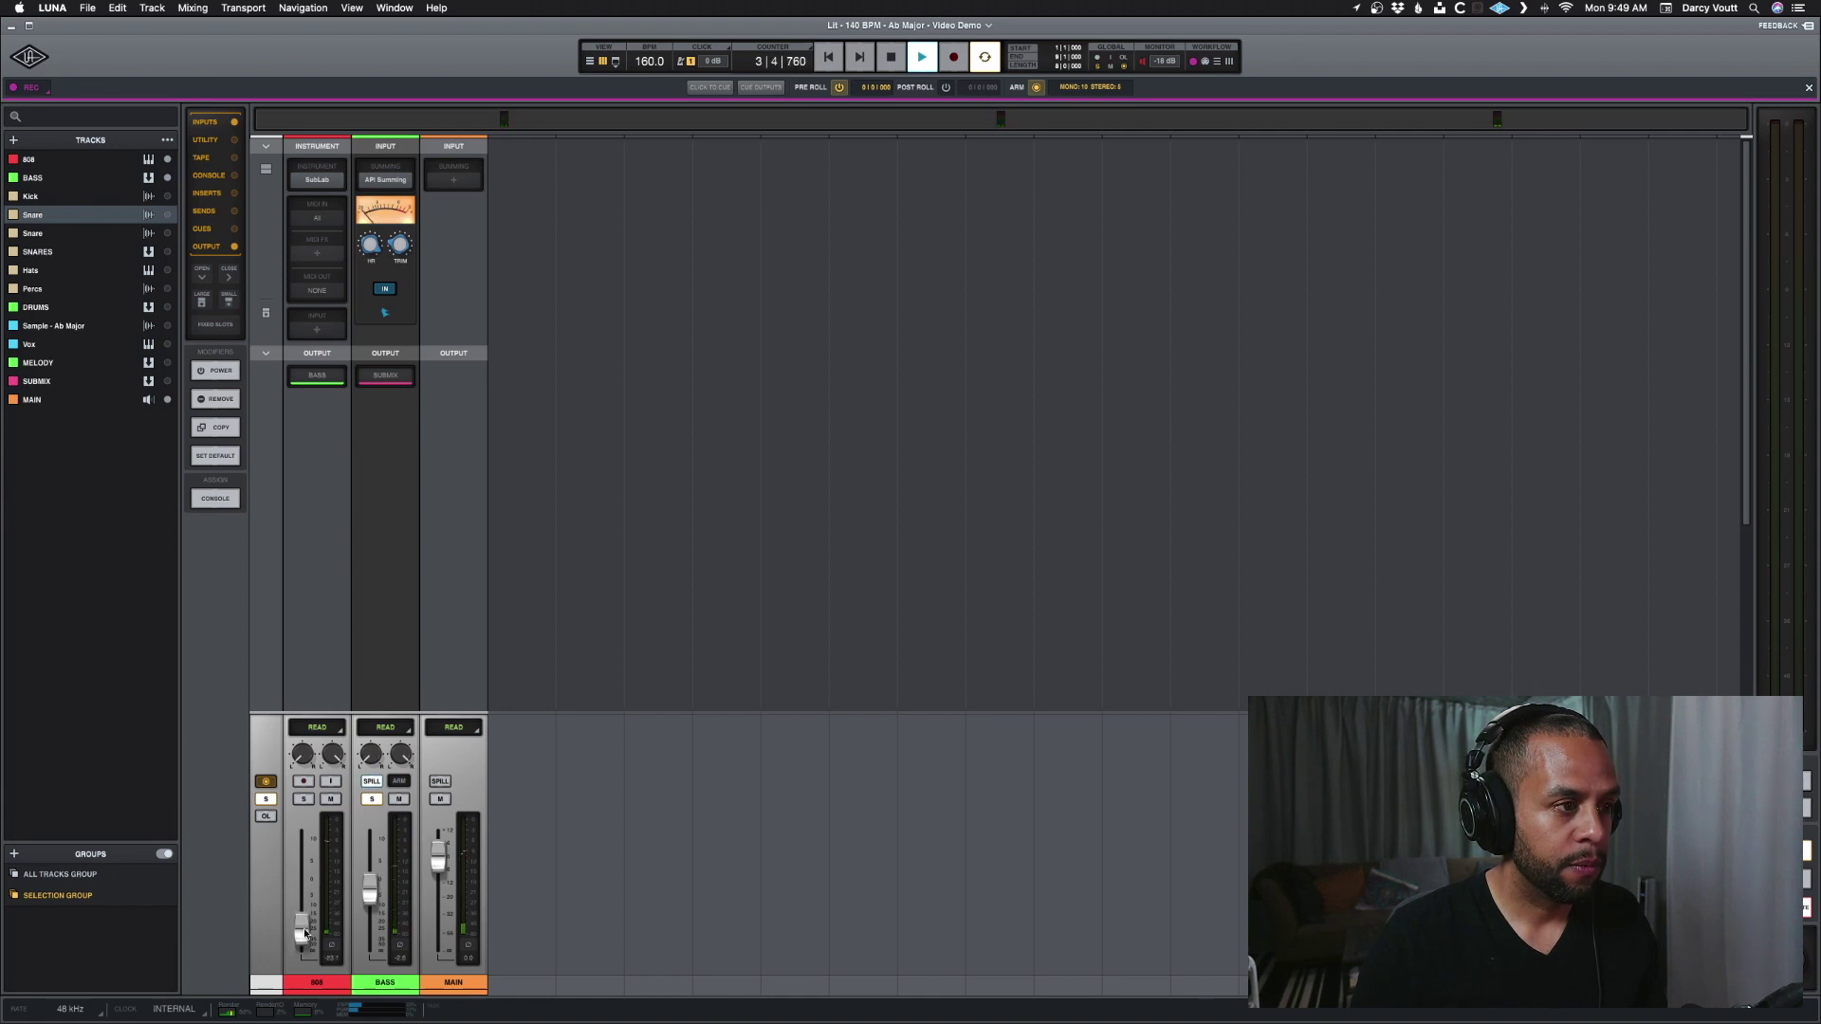
{"action": "key", "text": "space"}
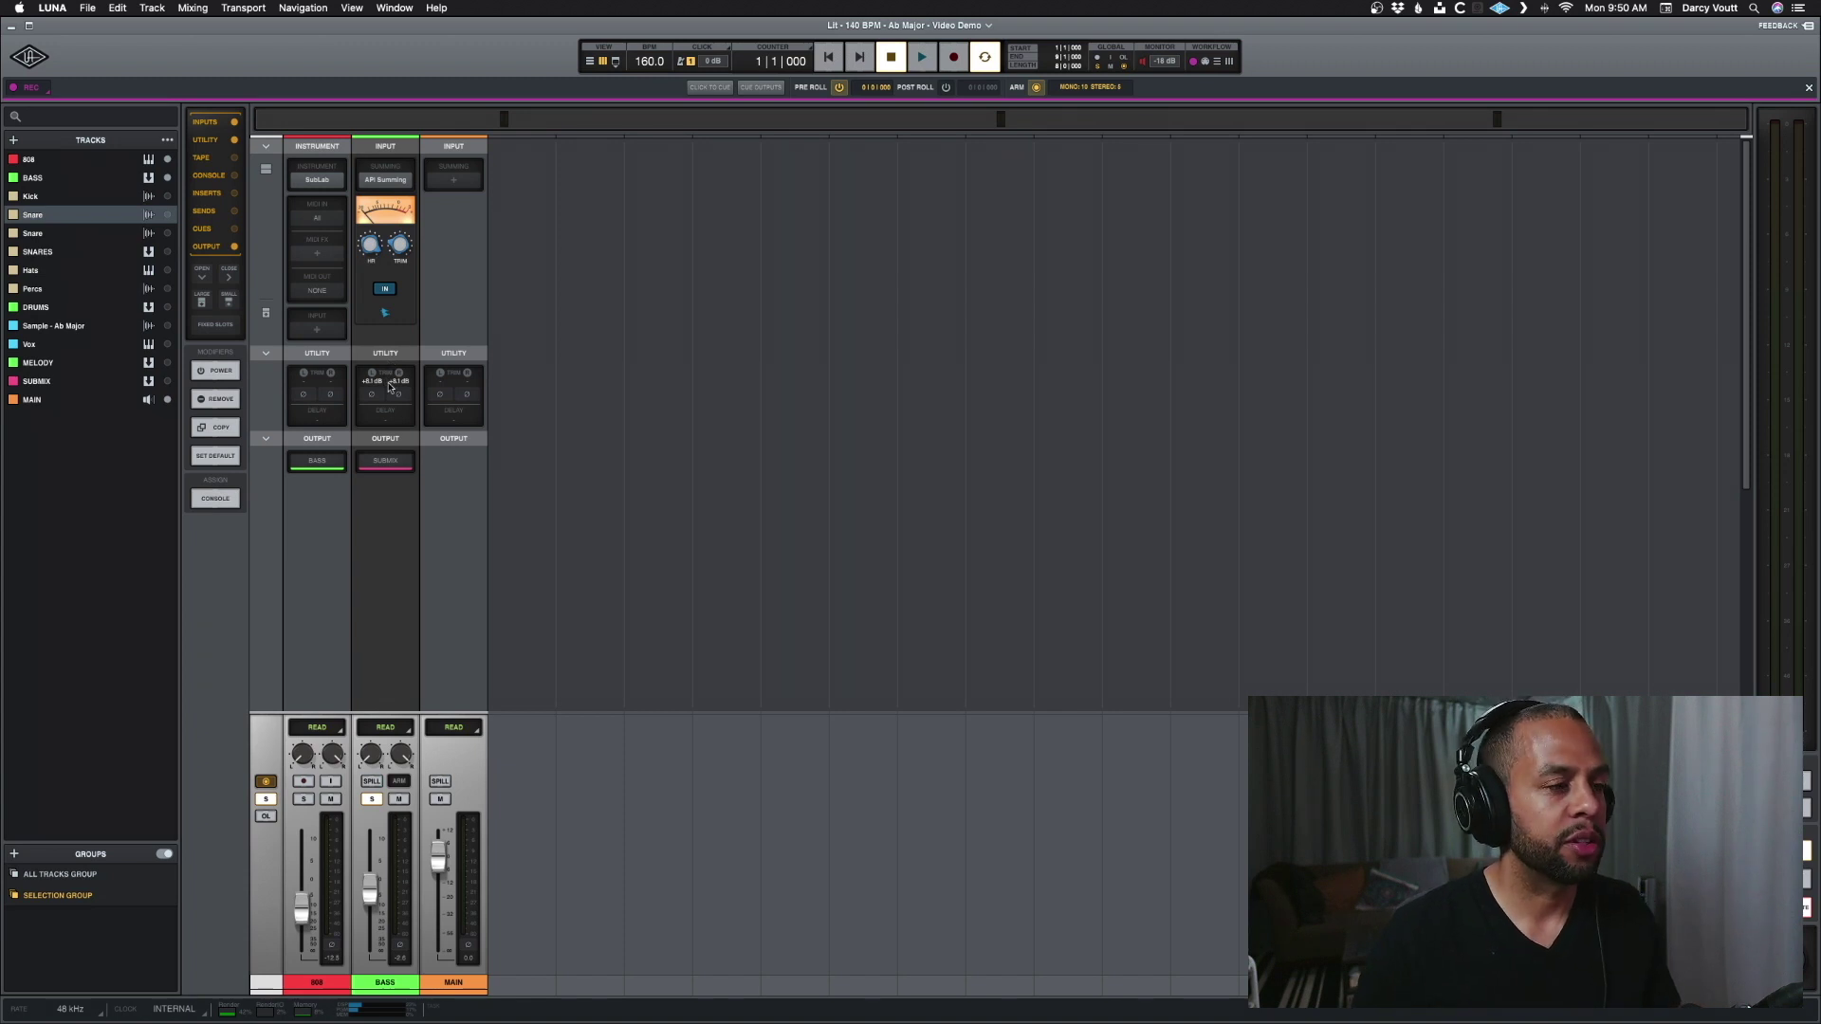
Audition the BASS Utility trim during playback, solo BASS, and exit spill to show all 14 strips
{"action": "key", "text": "space"}
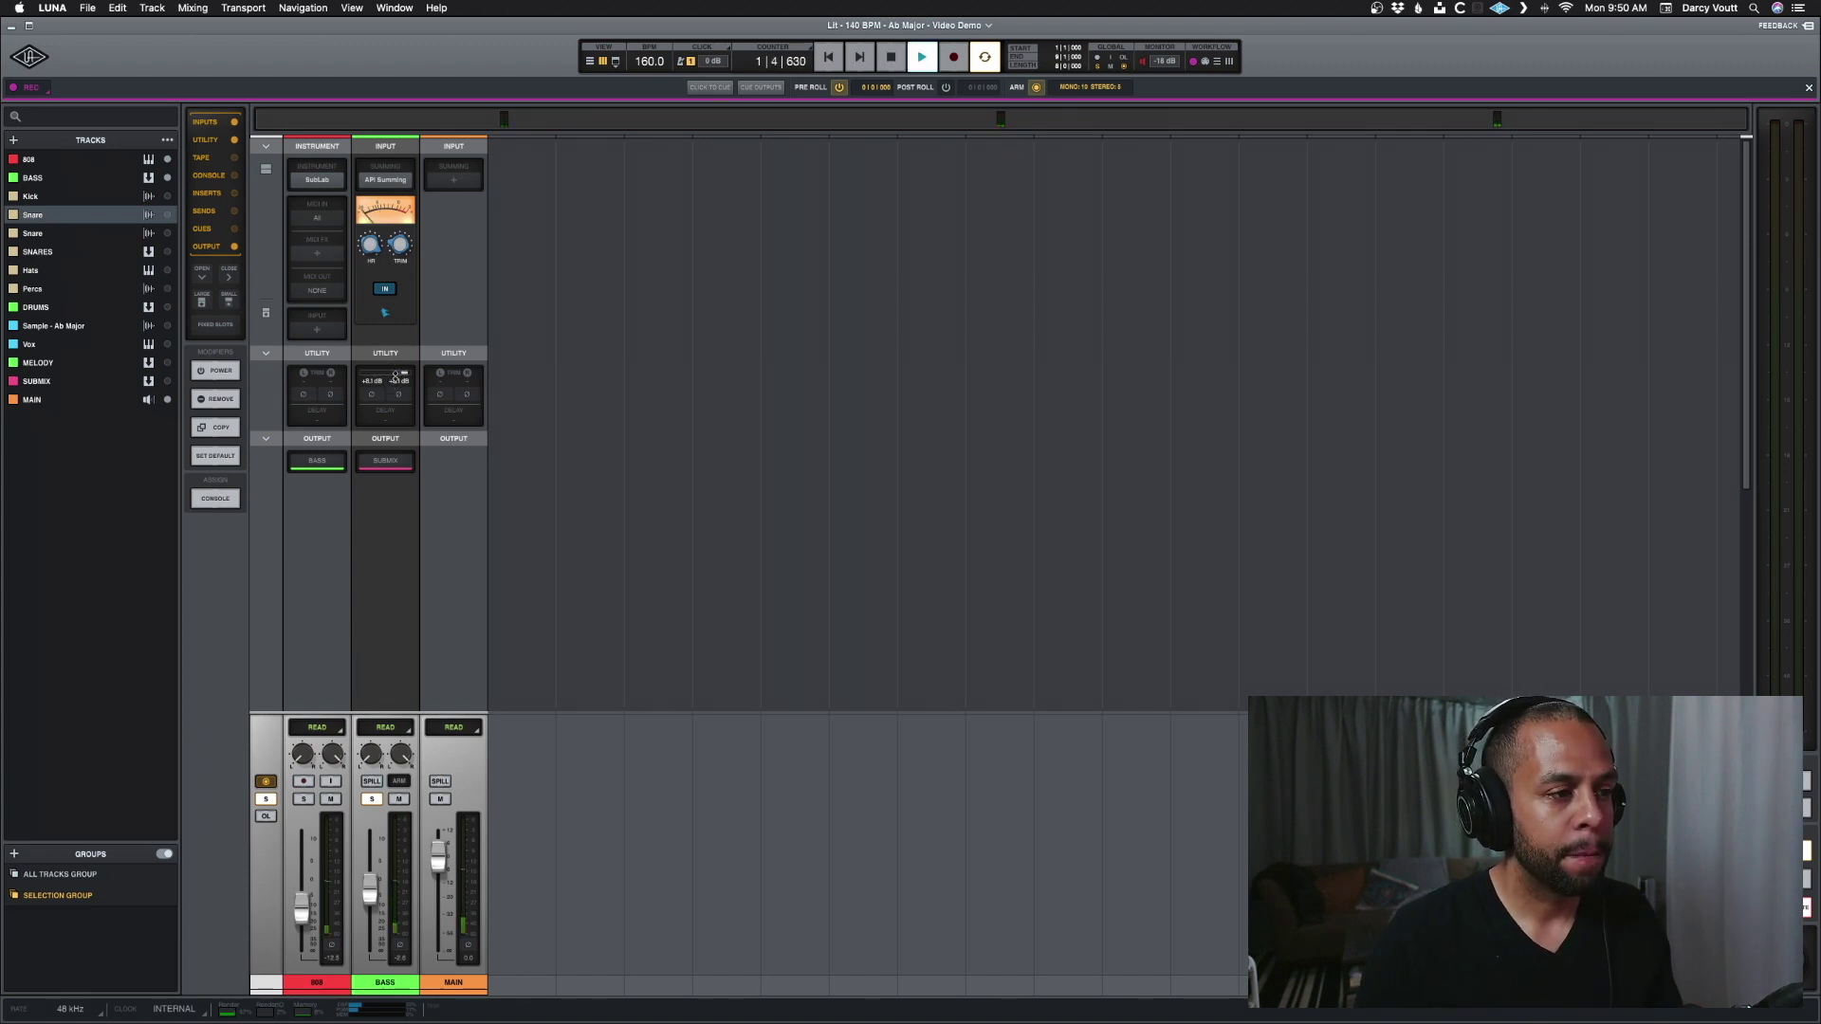
{"action": "mouse_move", "coordinate": [396, 377]}
{"action": "left_mouse_down"}
{"action": "mouse_move", "coordinate": [397, 405]}
{"action": "mouse_move", "coordinate": [399, 387]}
{"action": "left_mouse_up"}
{"action": "key", "text": "space"}
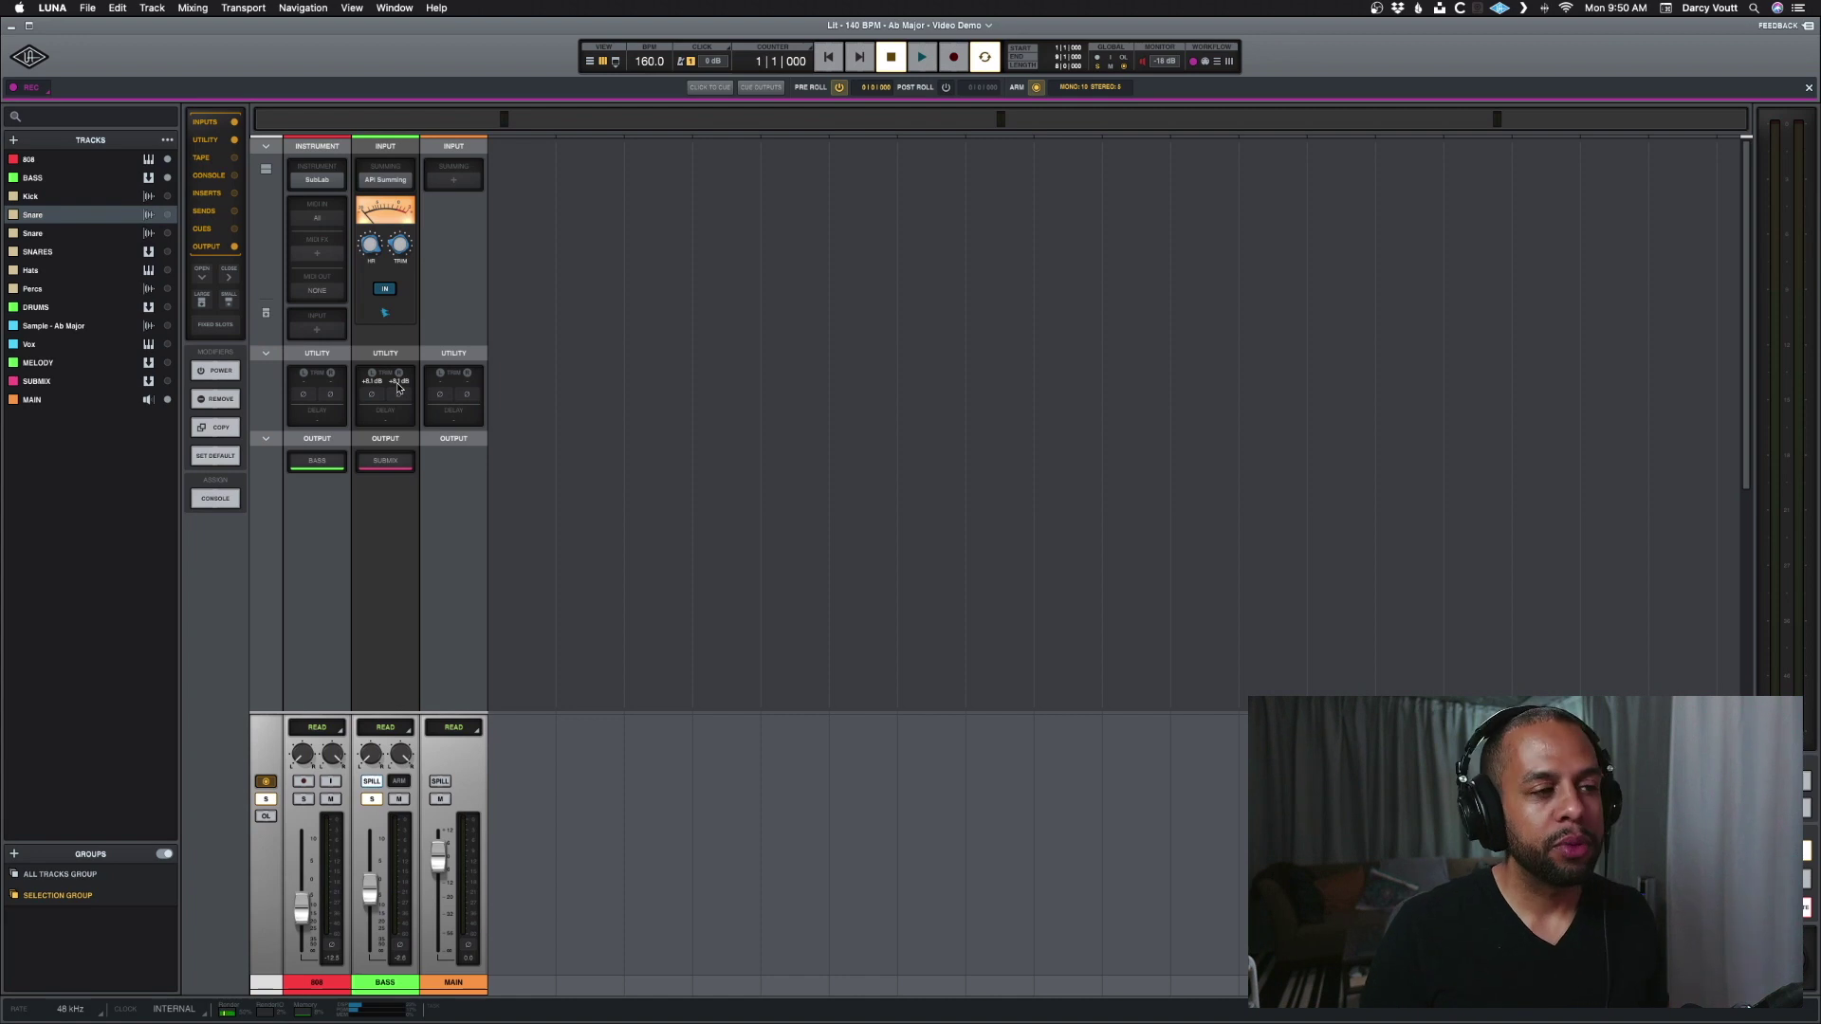
{"action": "left_click", "coordinate": [369, 798]}
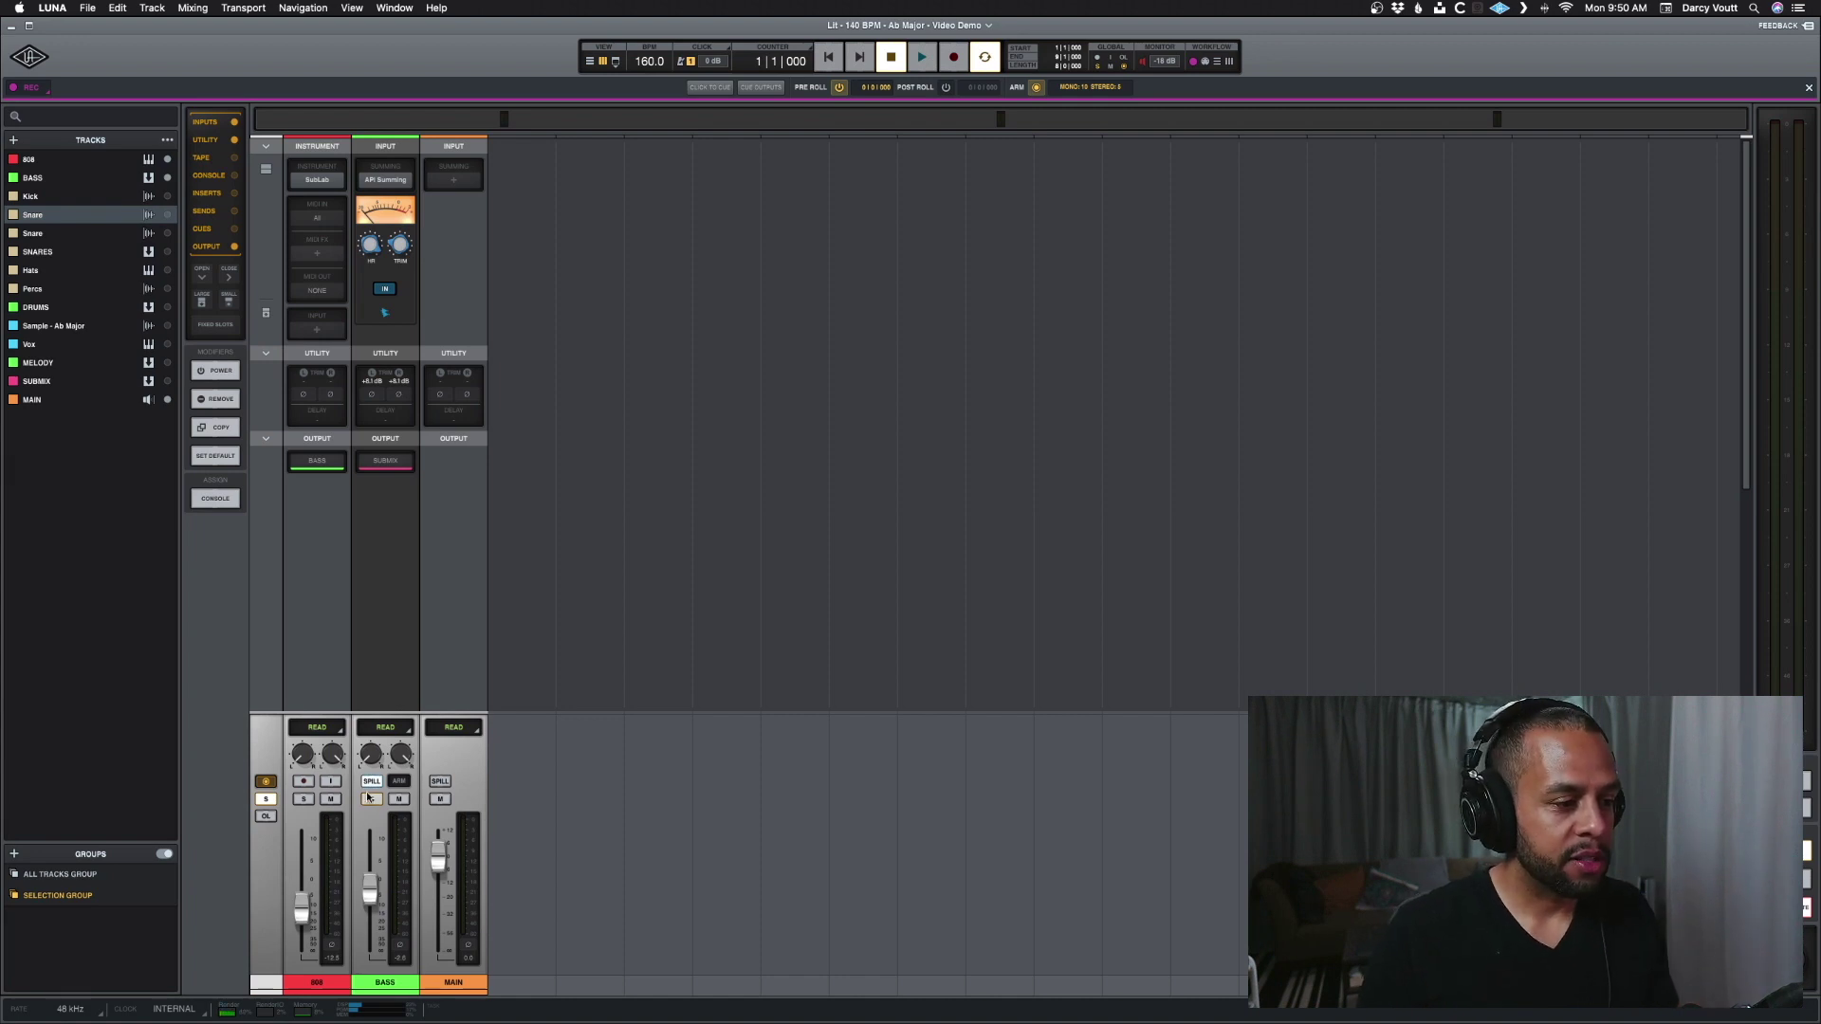
{"action": "left_click", "coordinate": [371, 780]}
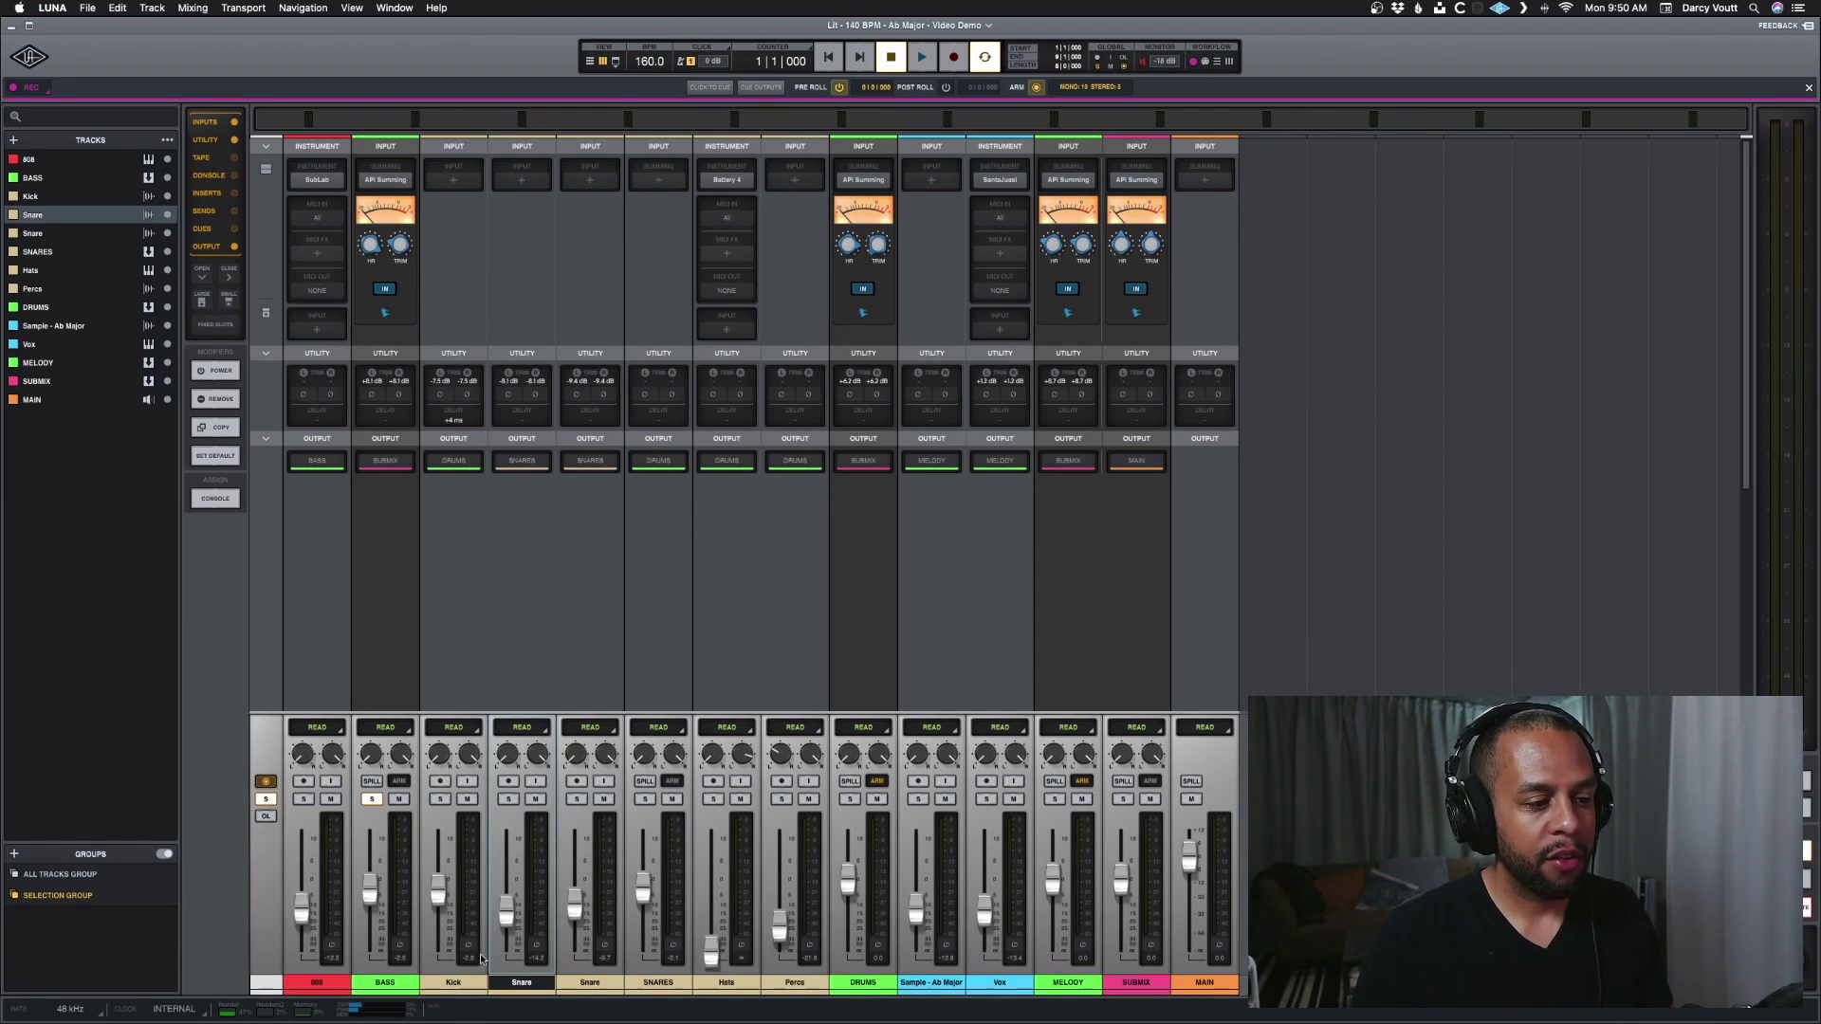
Spill the DRUMS bus to show only Kick, SNARES, Hats and Percs, and solo DRUMS
{"action": "left_click_drag", "start_coordinate": [453, 982], "coordinate": [778, 981]}
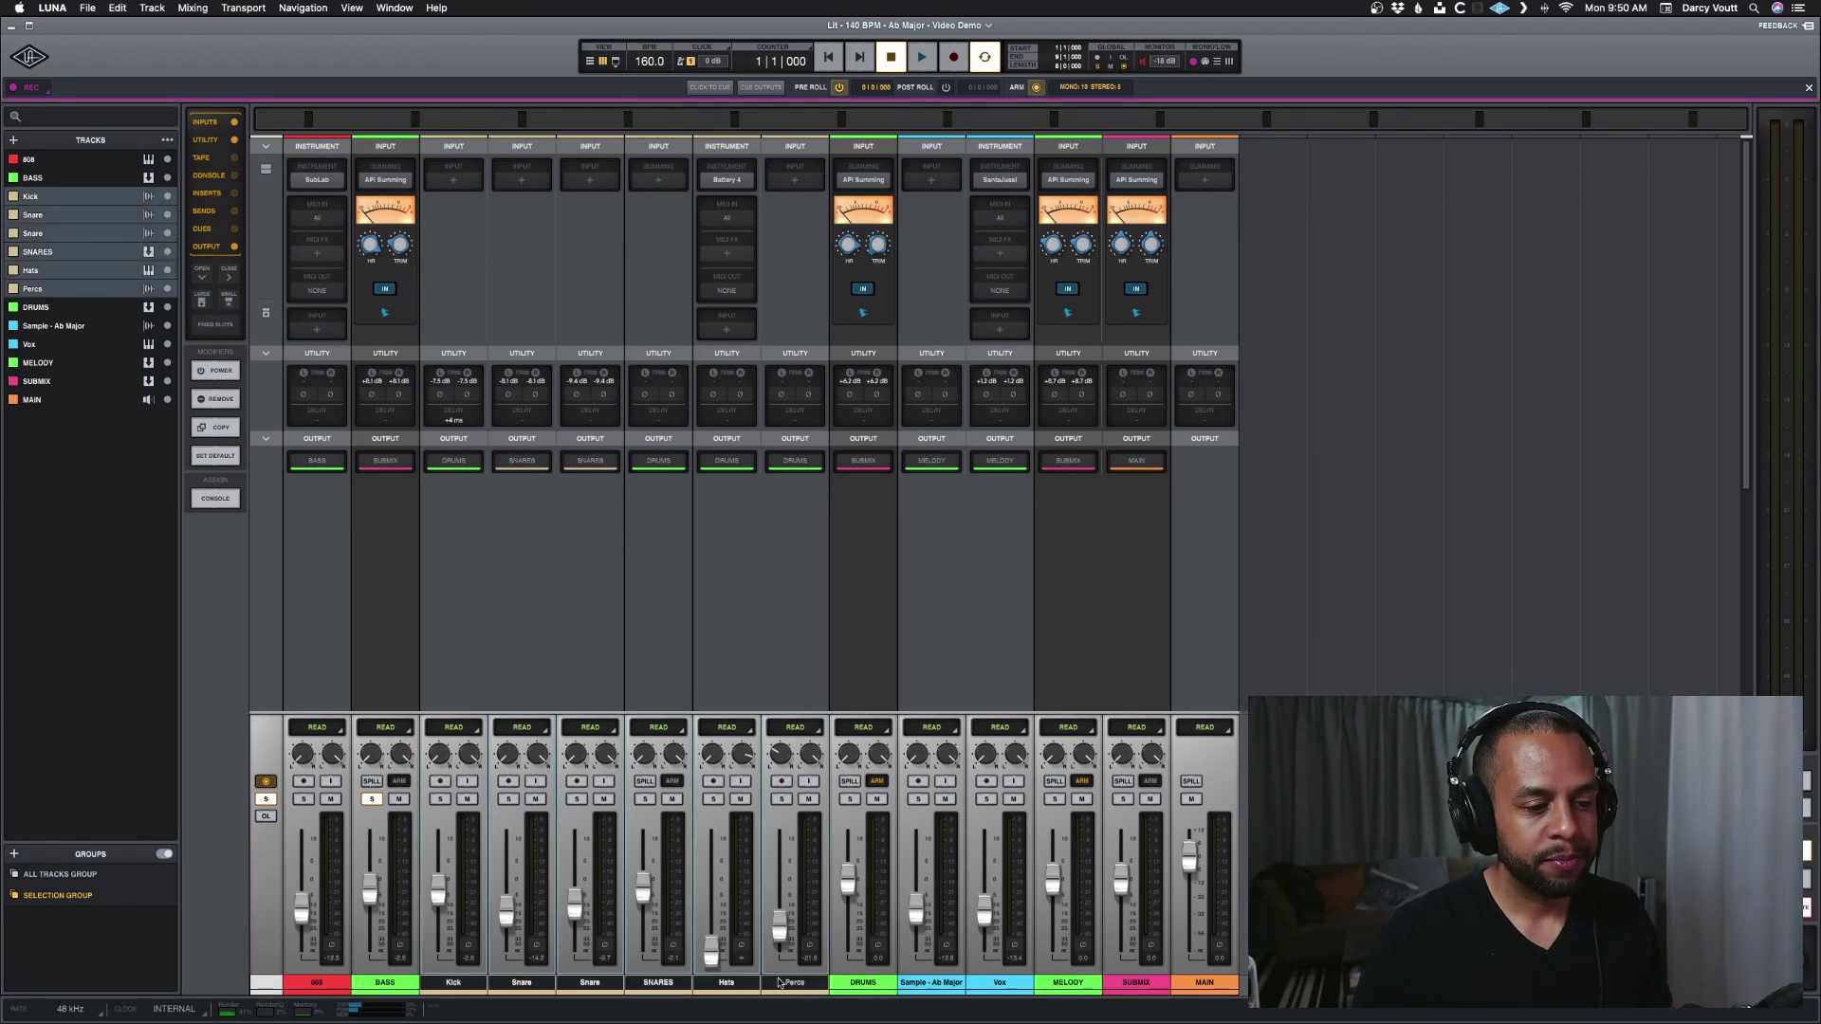
{"action": "left_click", "coordinate": [850, 781]}
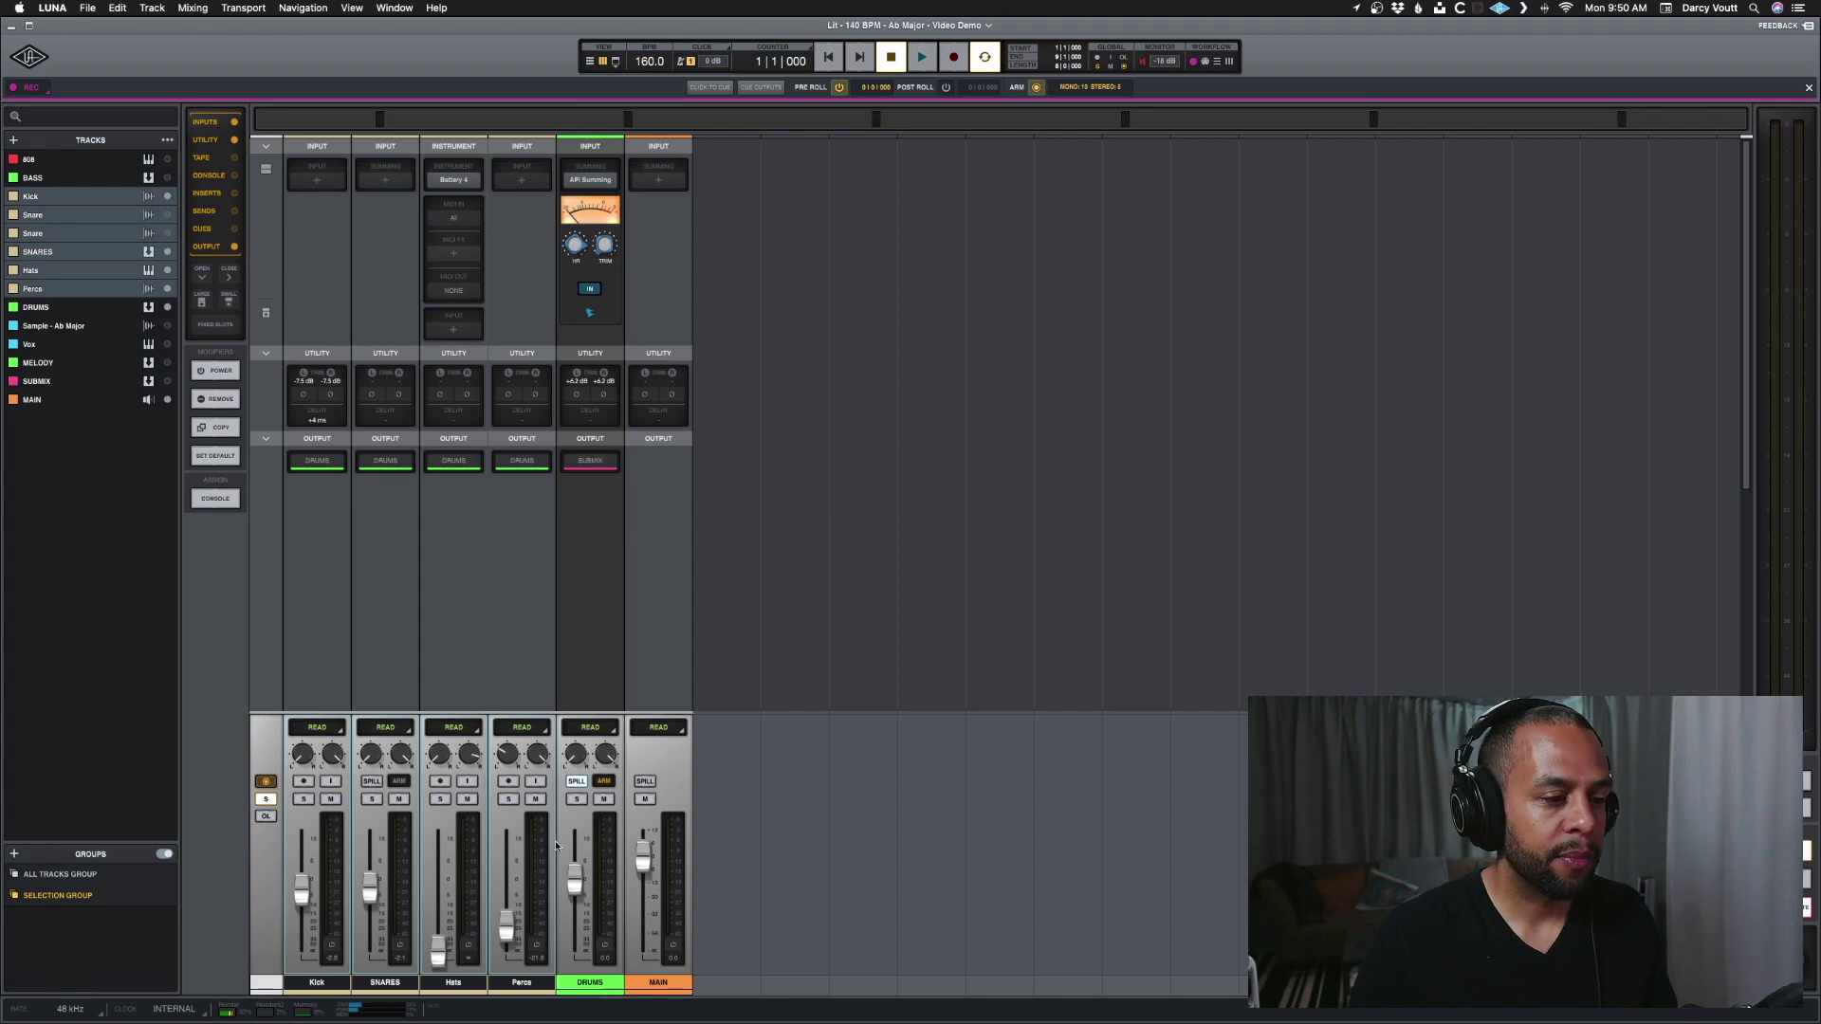
{"action": "left_click", "coordinate": [576, 800]}
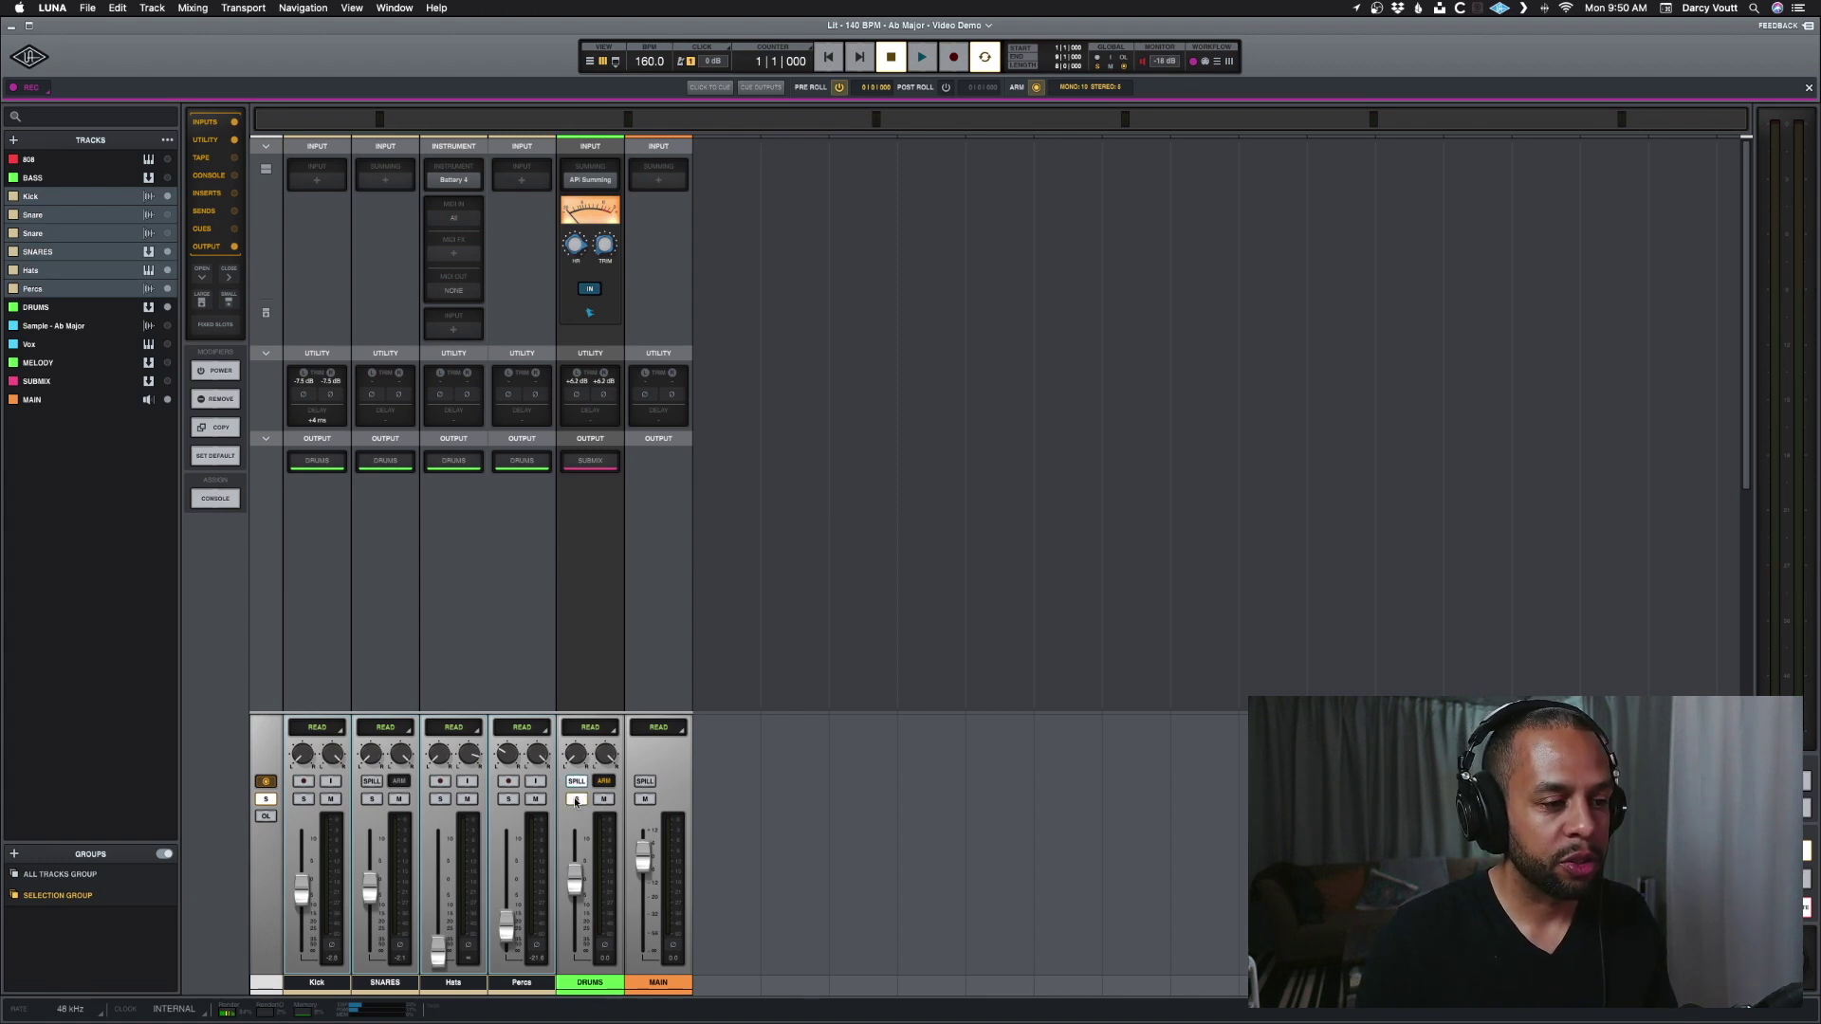
Raise the Percs fader slightly and play back the soloed drums briefly
{"action": "left_click_drag", "start_coordinate": [521, 919], "coordinate": [509, 908]}
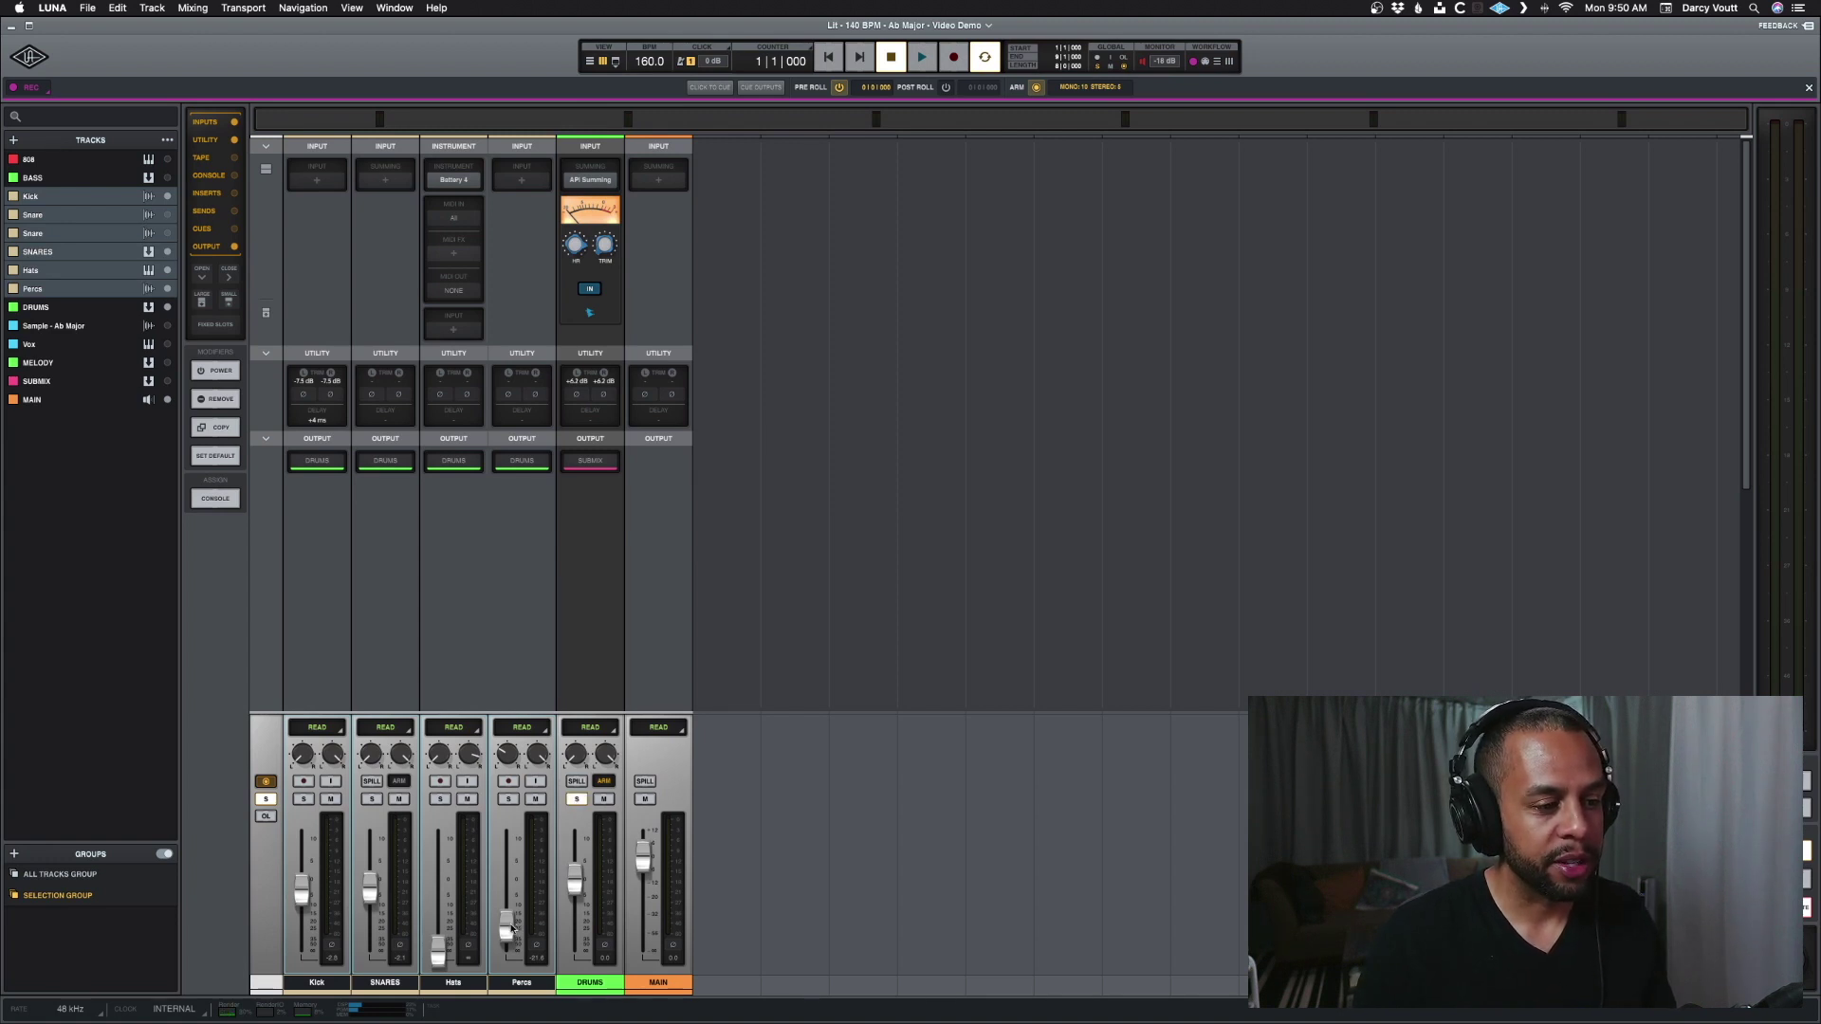
{"action": "key", "text": "space"}
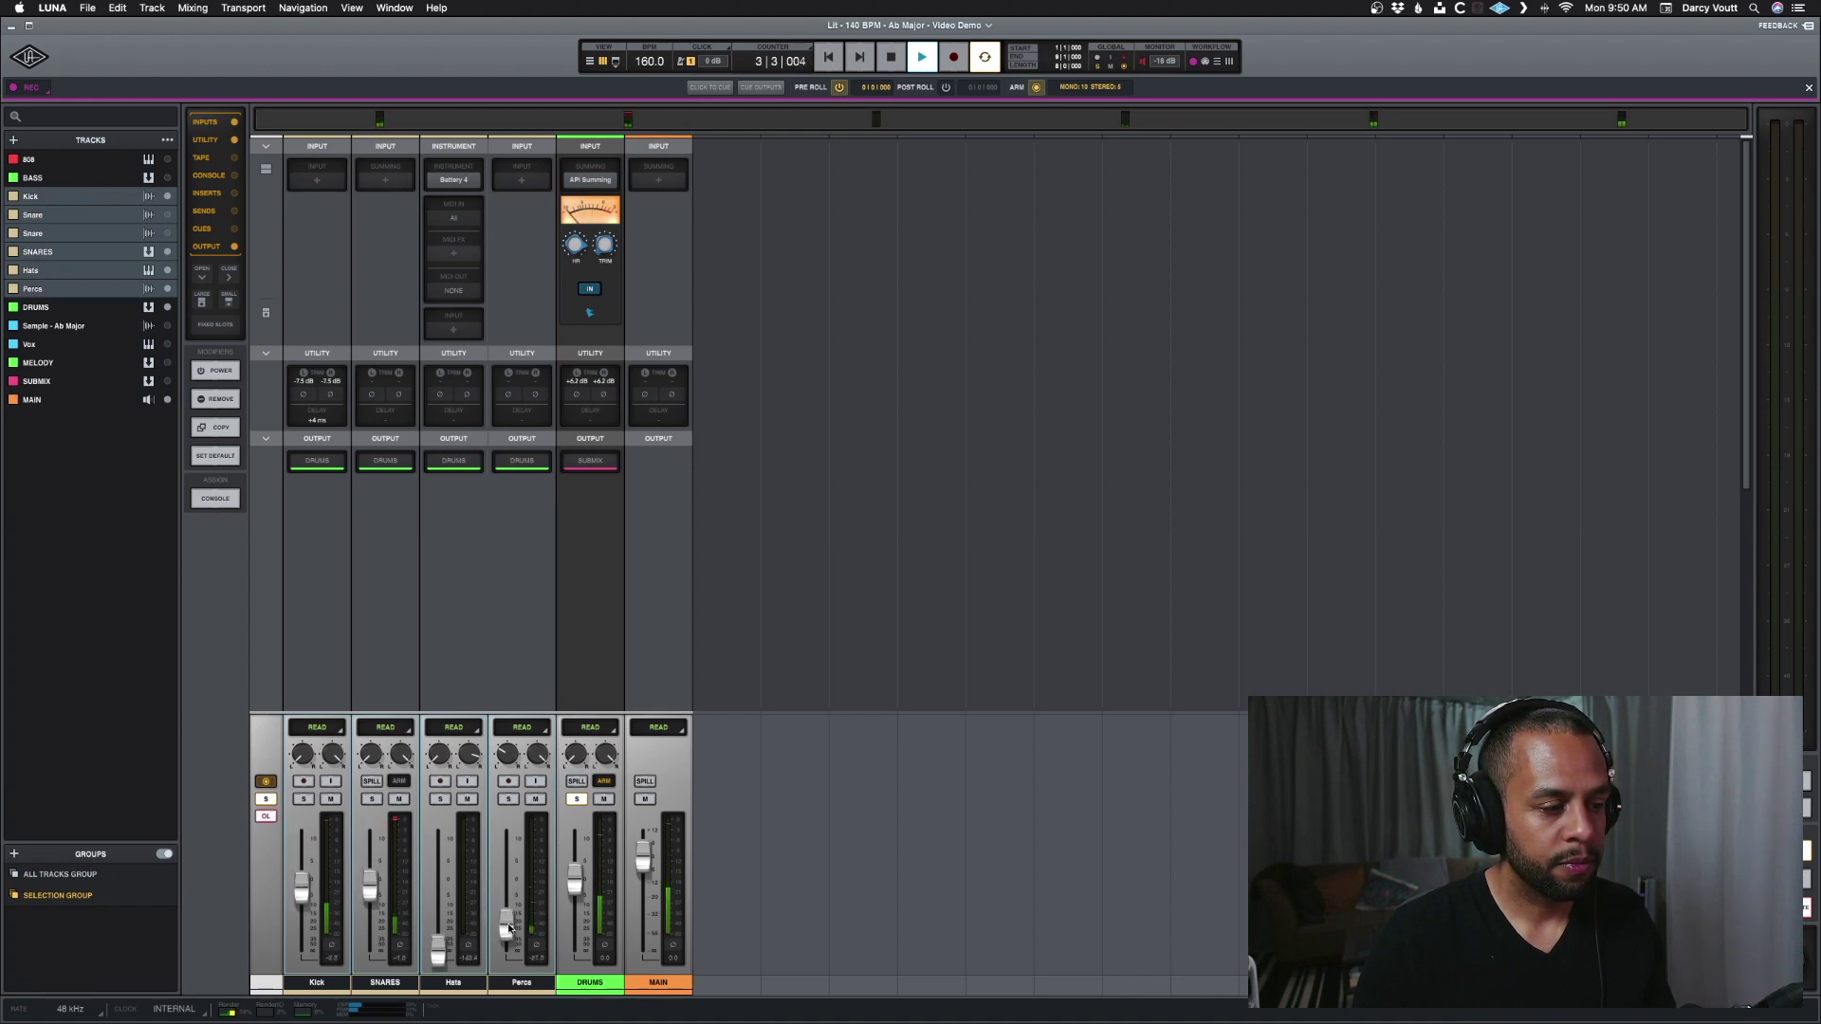
{"action": "key", "text": "space"}
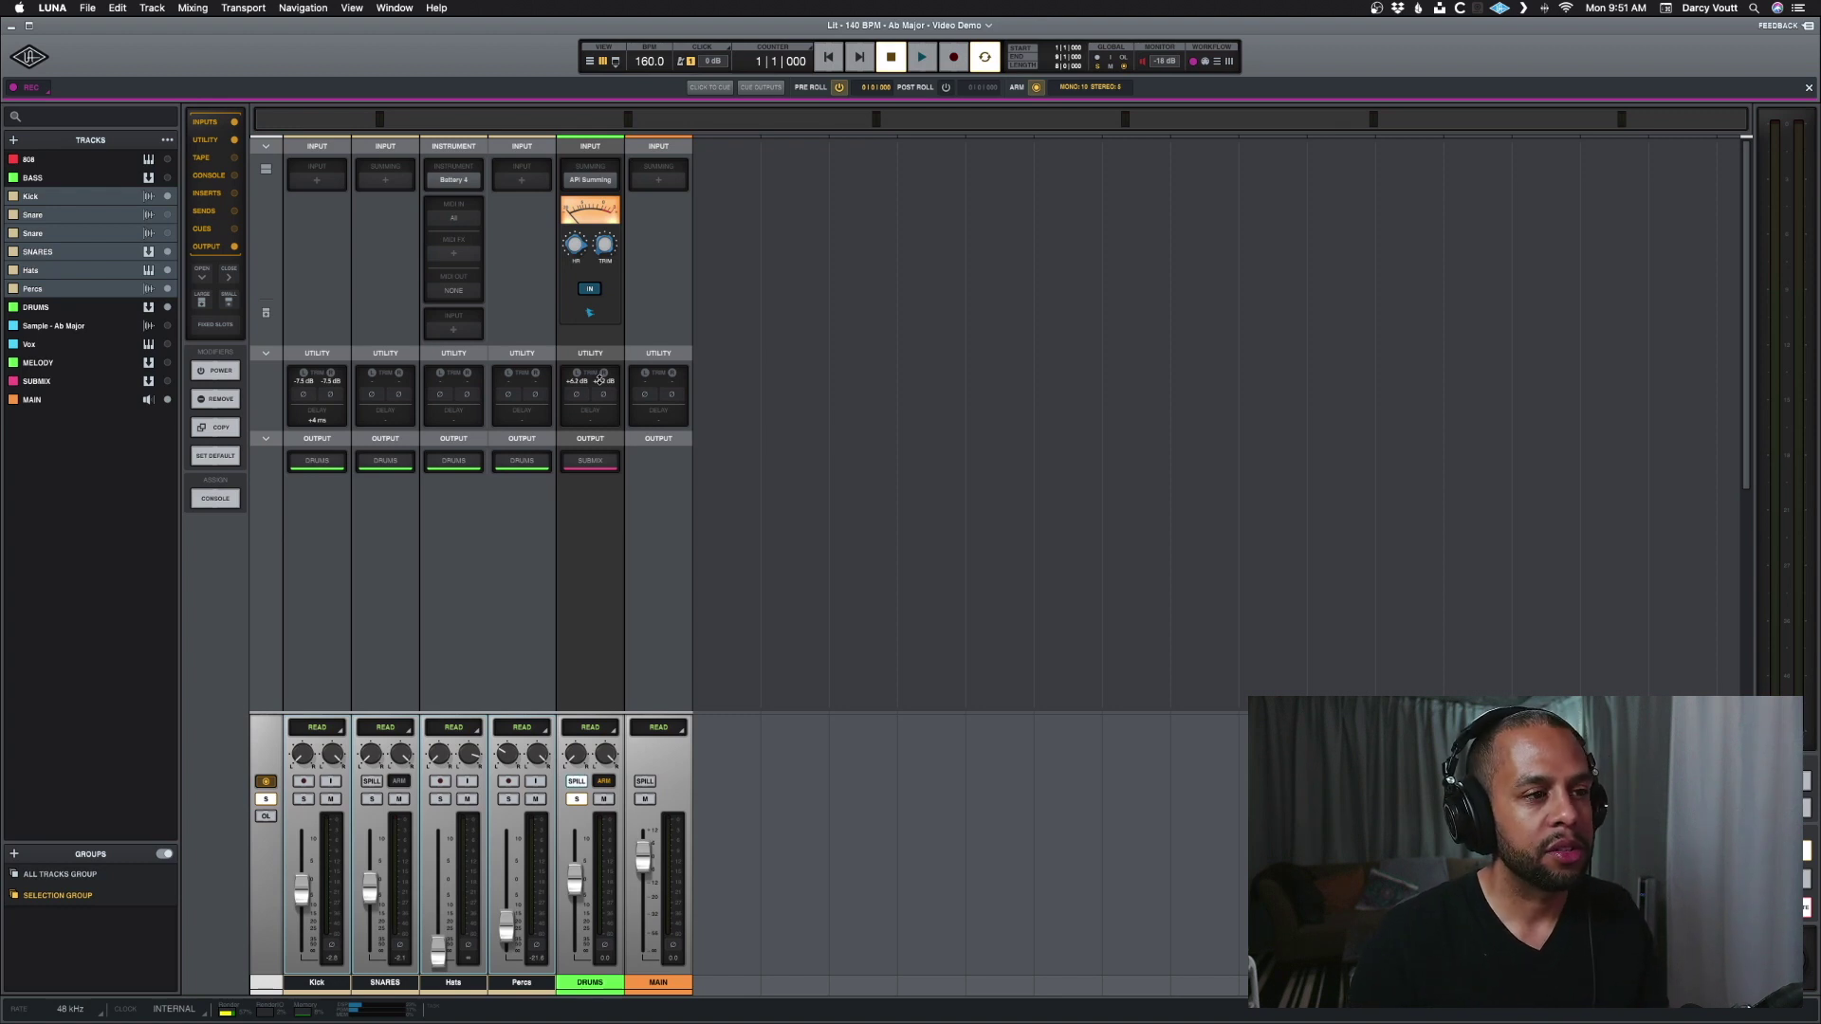
Sweep the DRUMS Utility trim from +10 dB to -12 dB during playback, then undo back to about +6 dB
{"action": "key", "text": "space"}
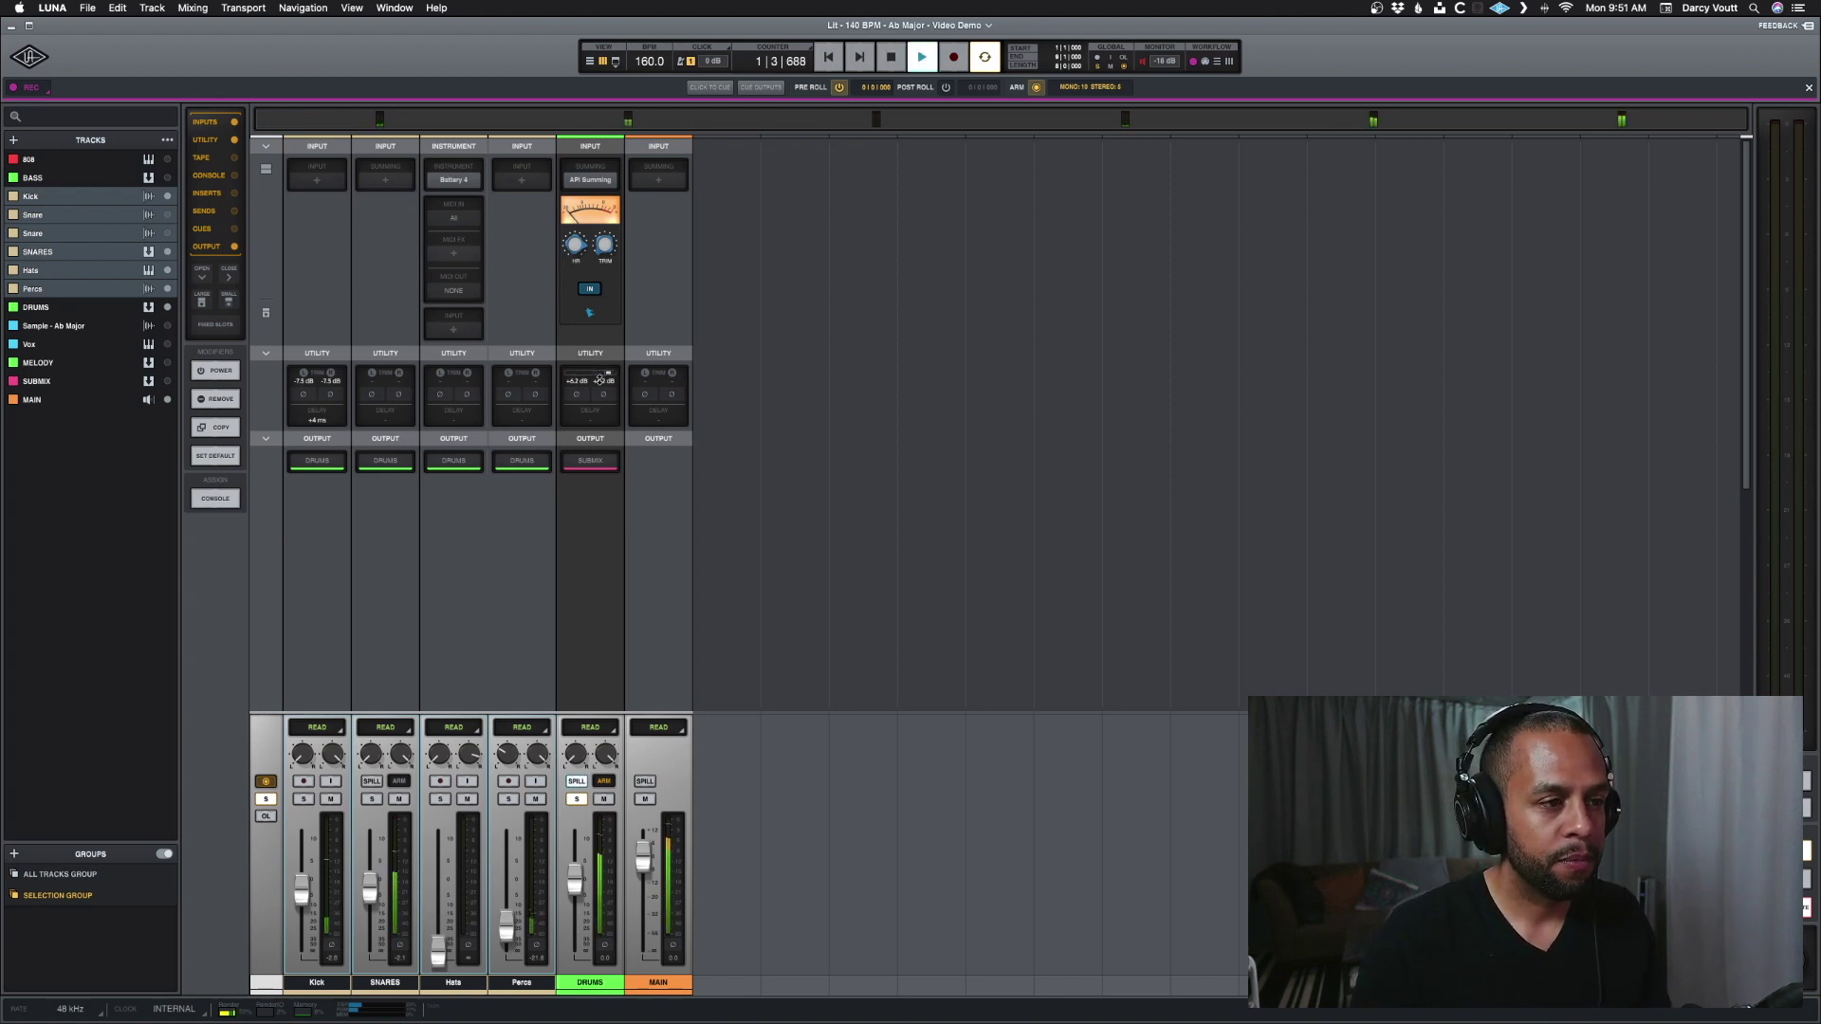
{"action": "left_click_drag", "start_coordinate": [600, 380], "coordinate": [600, 381]}
{"action": "left_click_drag", "start_coordinate": [600, 381], "coordinate": [605, 376]}
{"action": "key", "text": "space"}
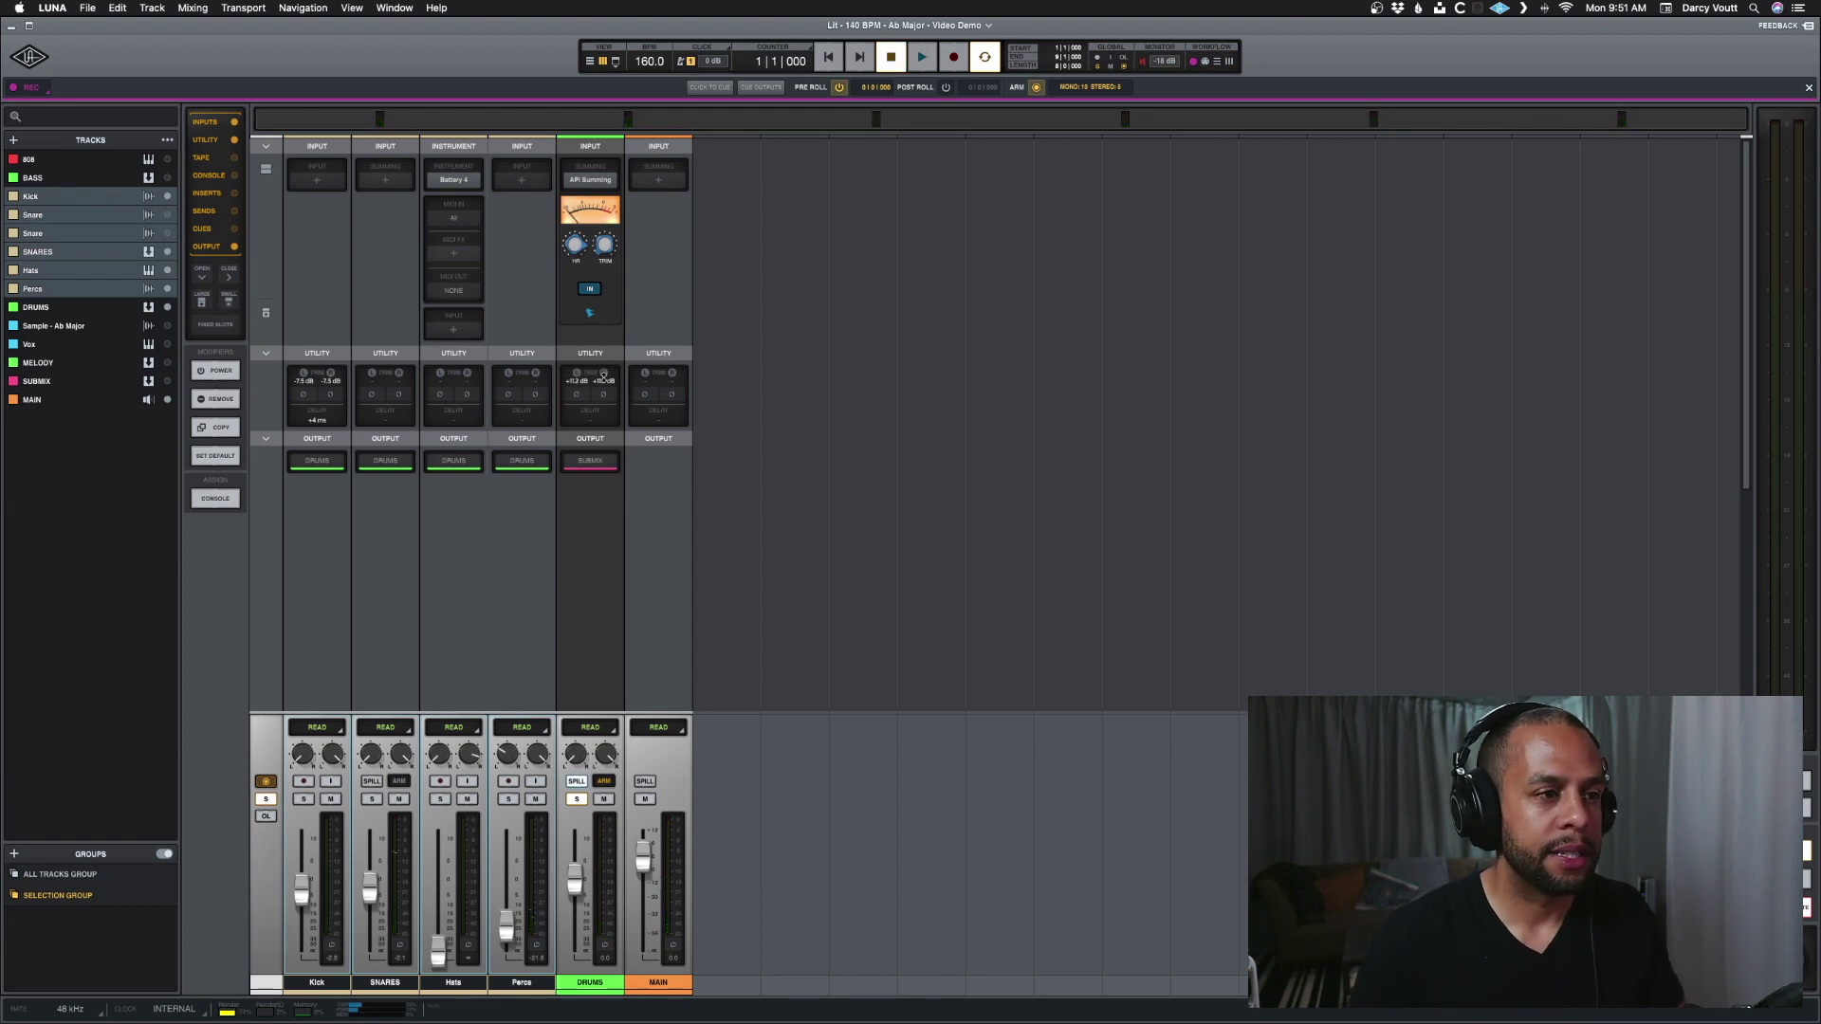
{"action": "key", "text": "super+z"}
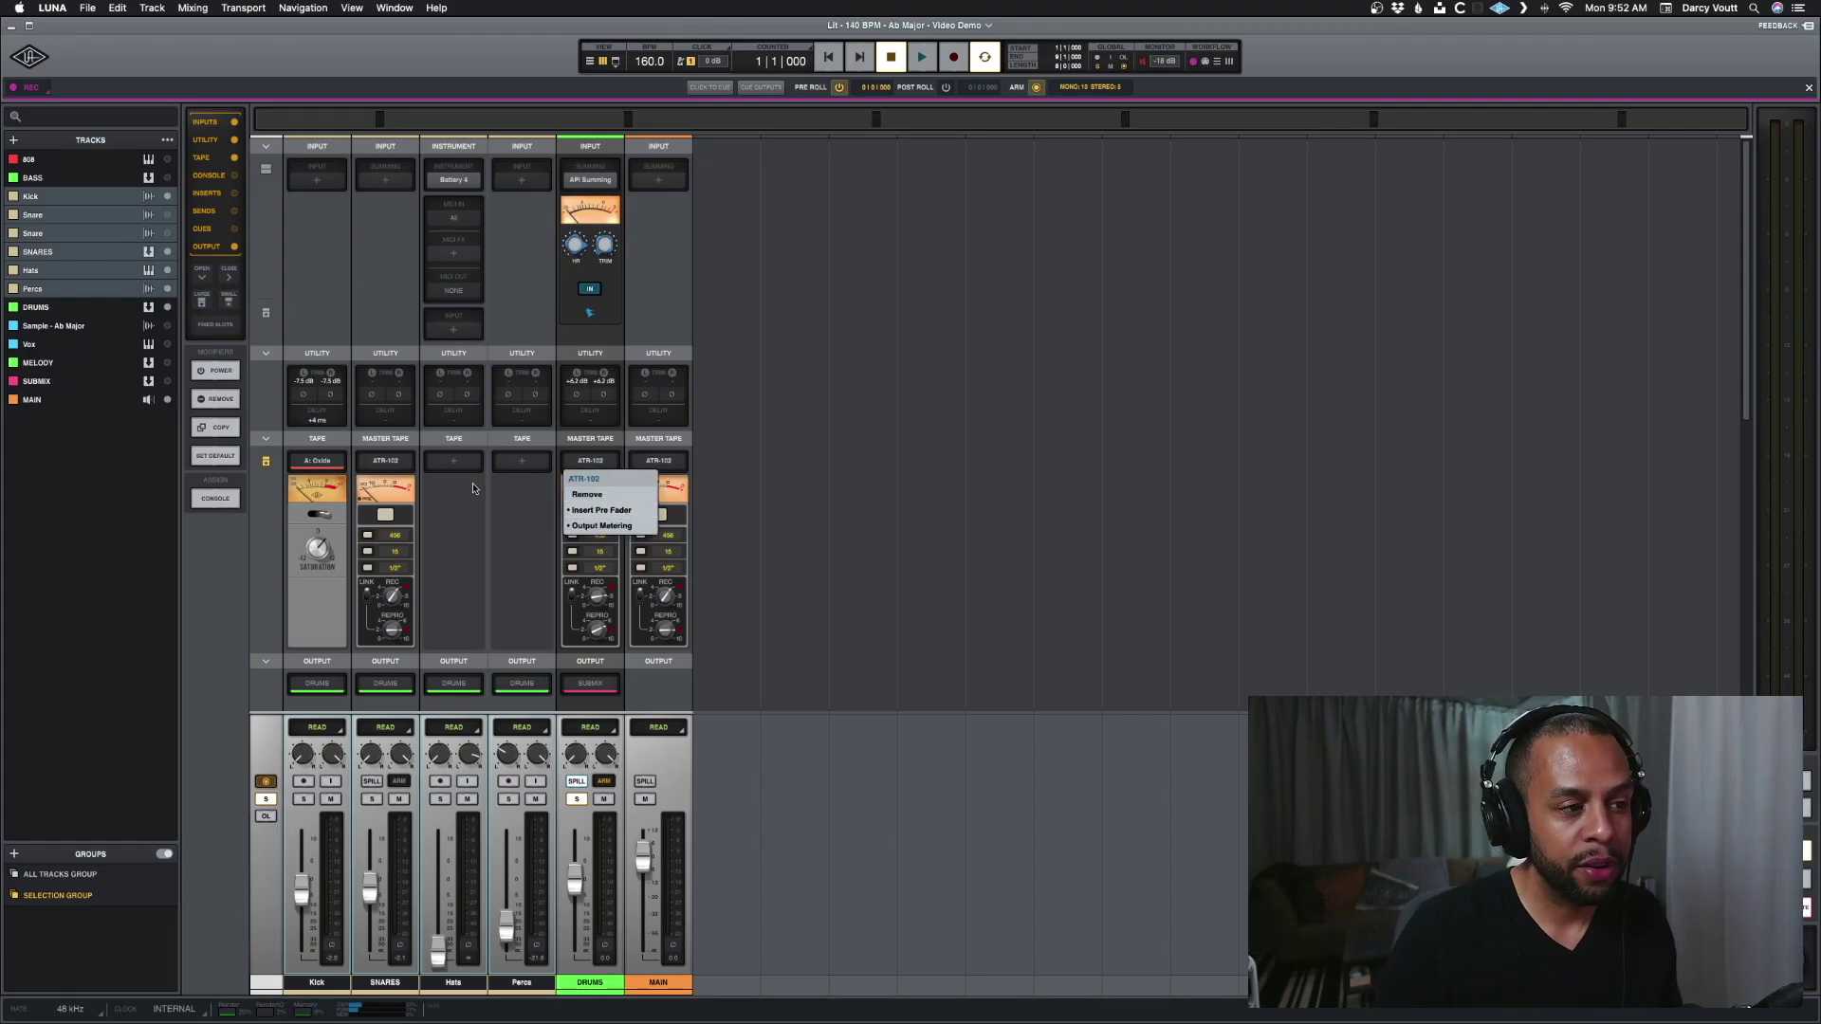
Open the SNARES ATR-102 Master Tape editor and dismiss its options menu without changes
{"action": "left_click", "coordinate": [404, 462]}
{"action": "left_click", "coordinate": [406, 463]}
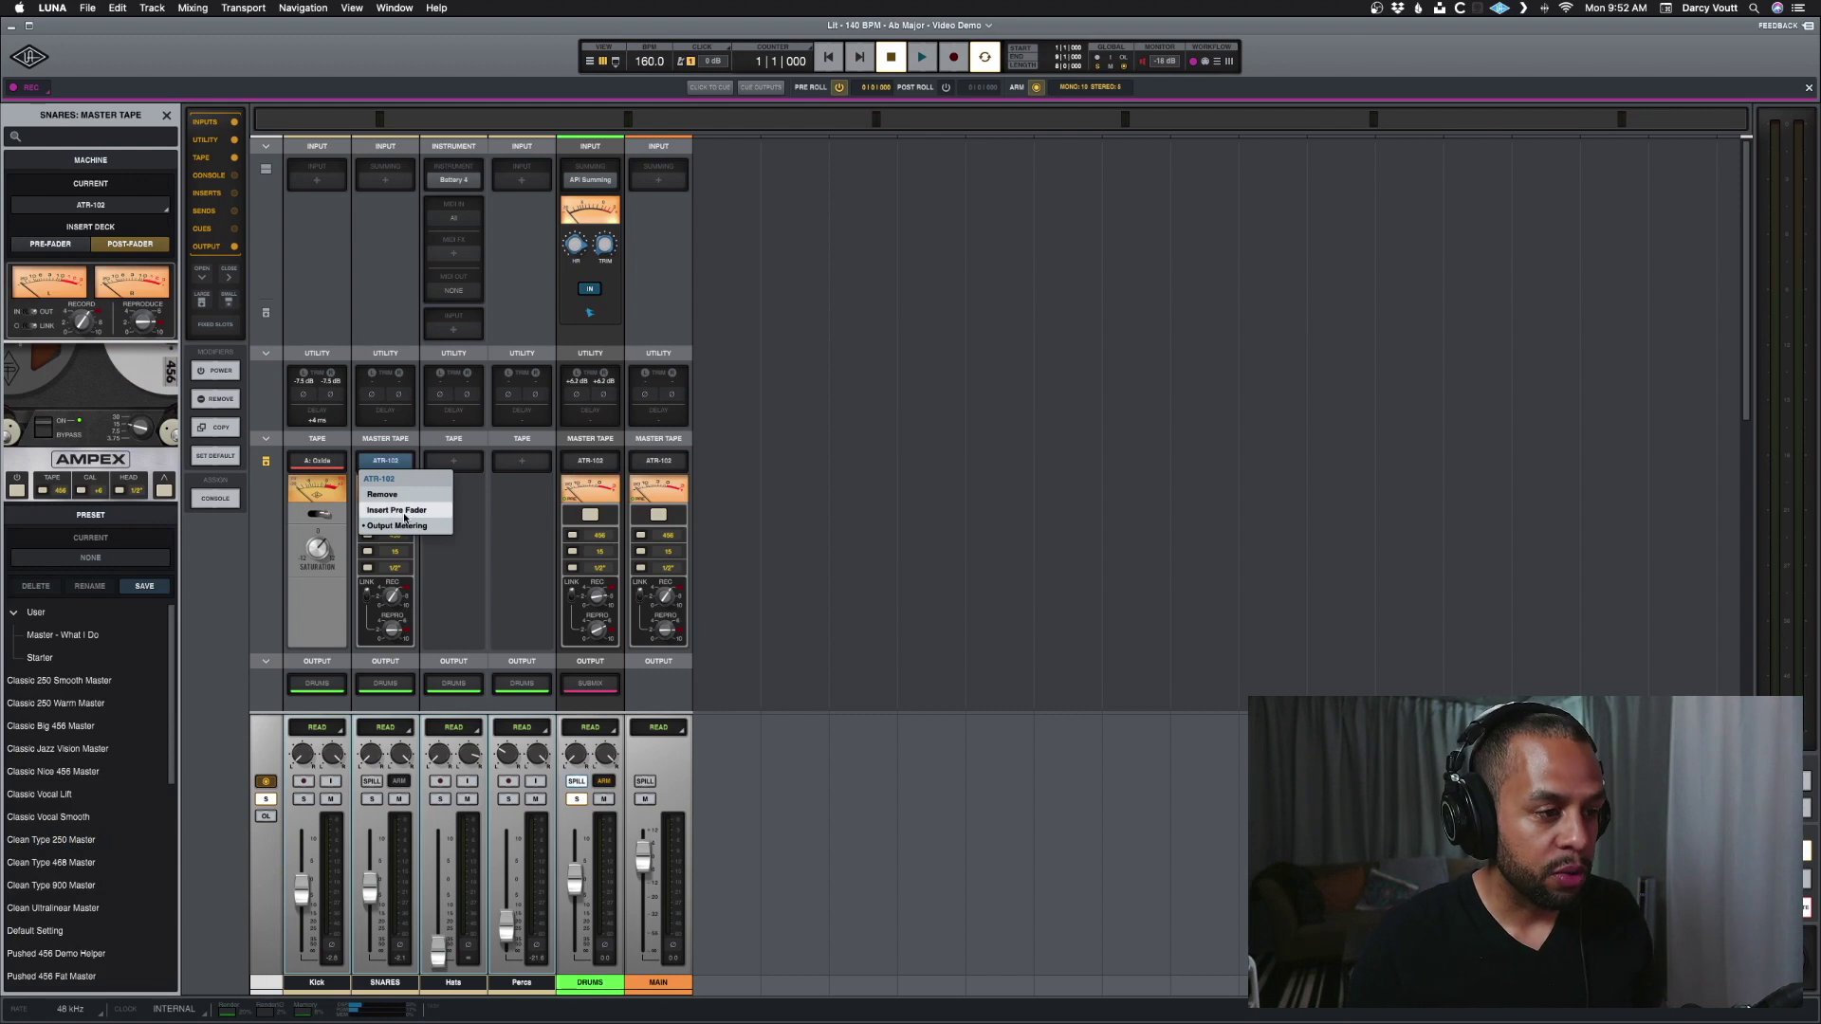
{"action": "left_click", "coordinate": [728, 476]}
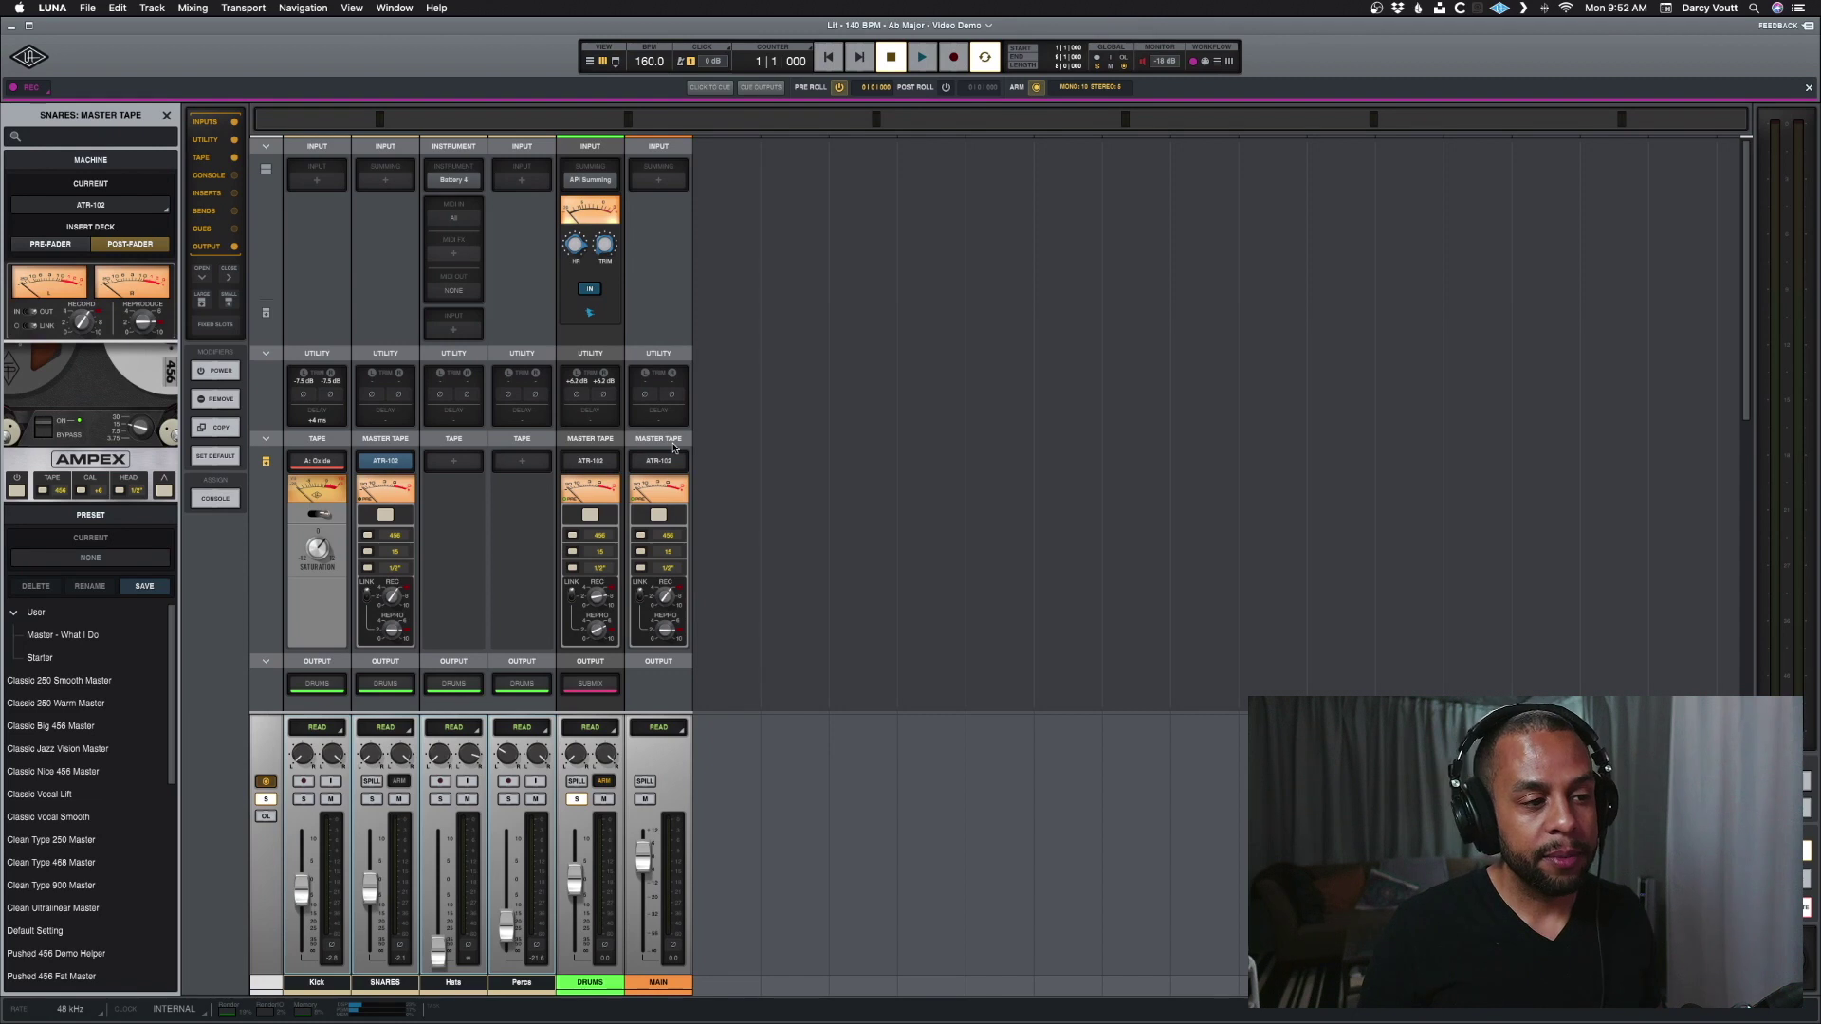
{"action": "scroll", "coordinate": [674, 447], "scroll_direction": "down", "scroll_amount": 2}
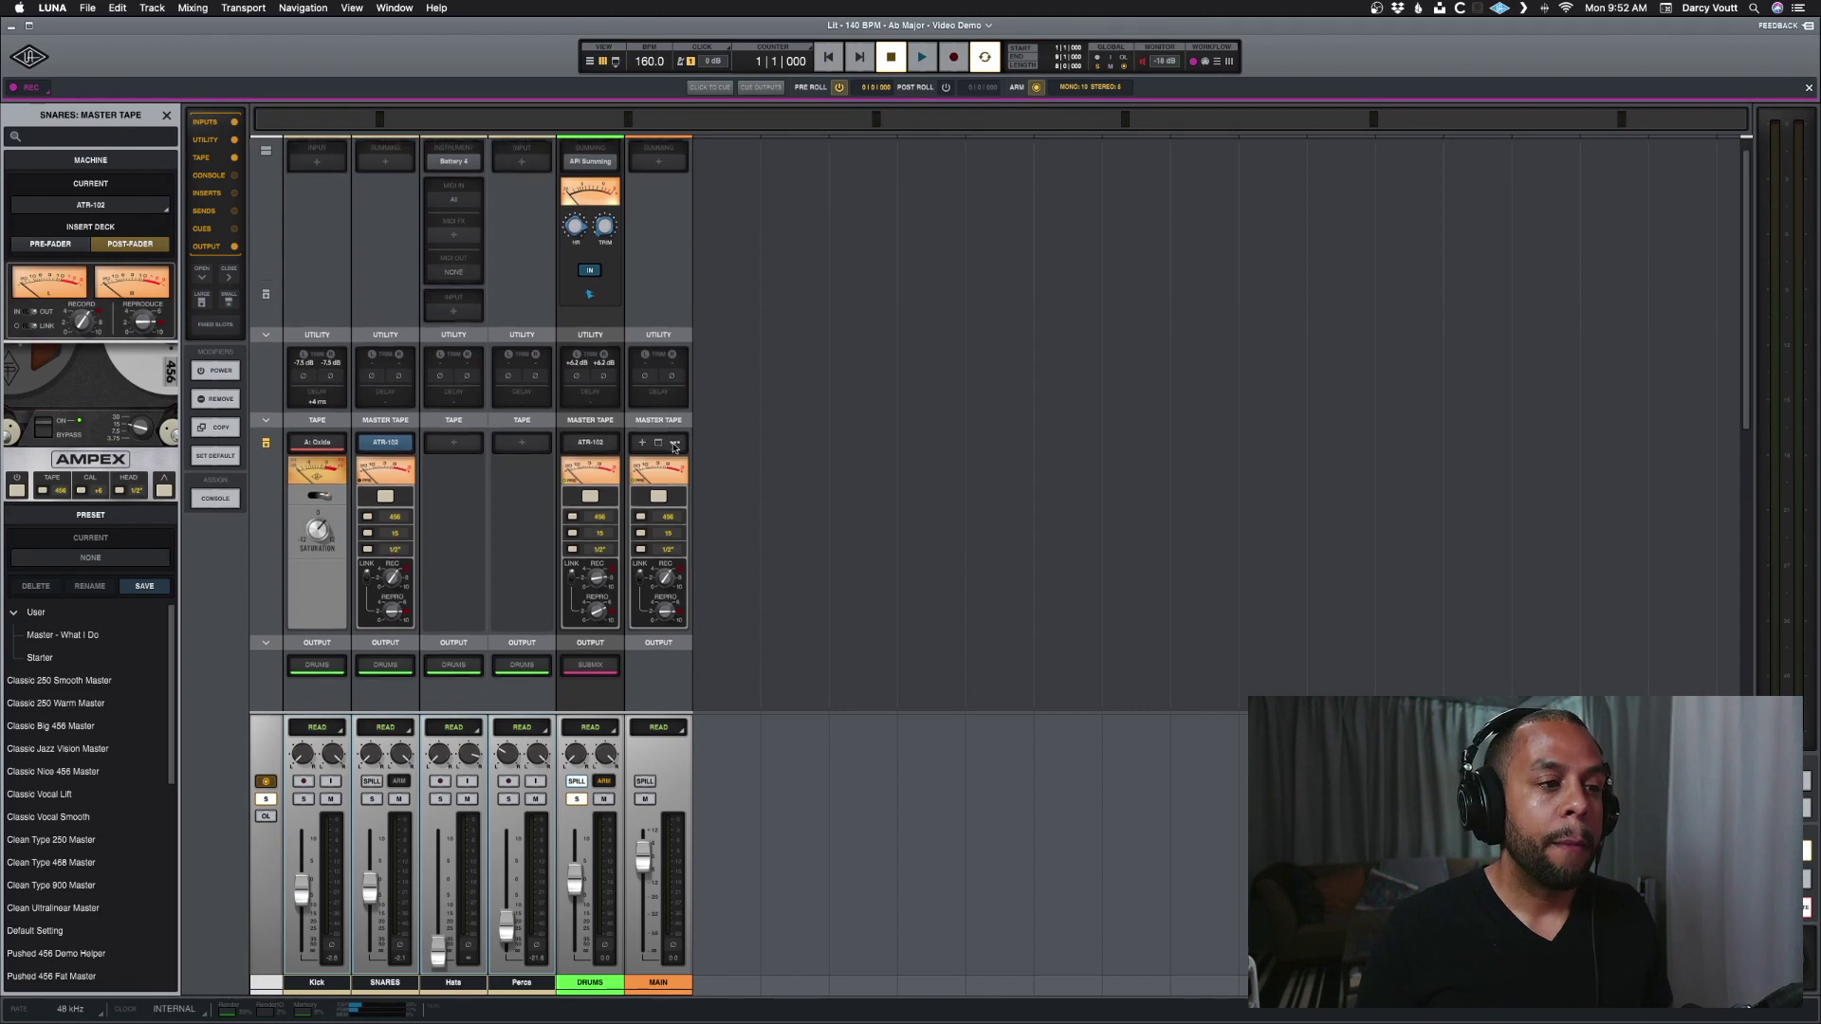
Add the Console stage to the mixer strips and scroll through them
{"action": "left_click", "coordinate": [235, 176]}
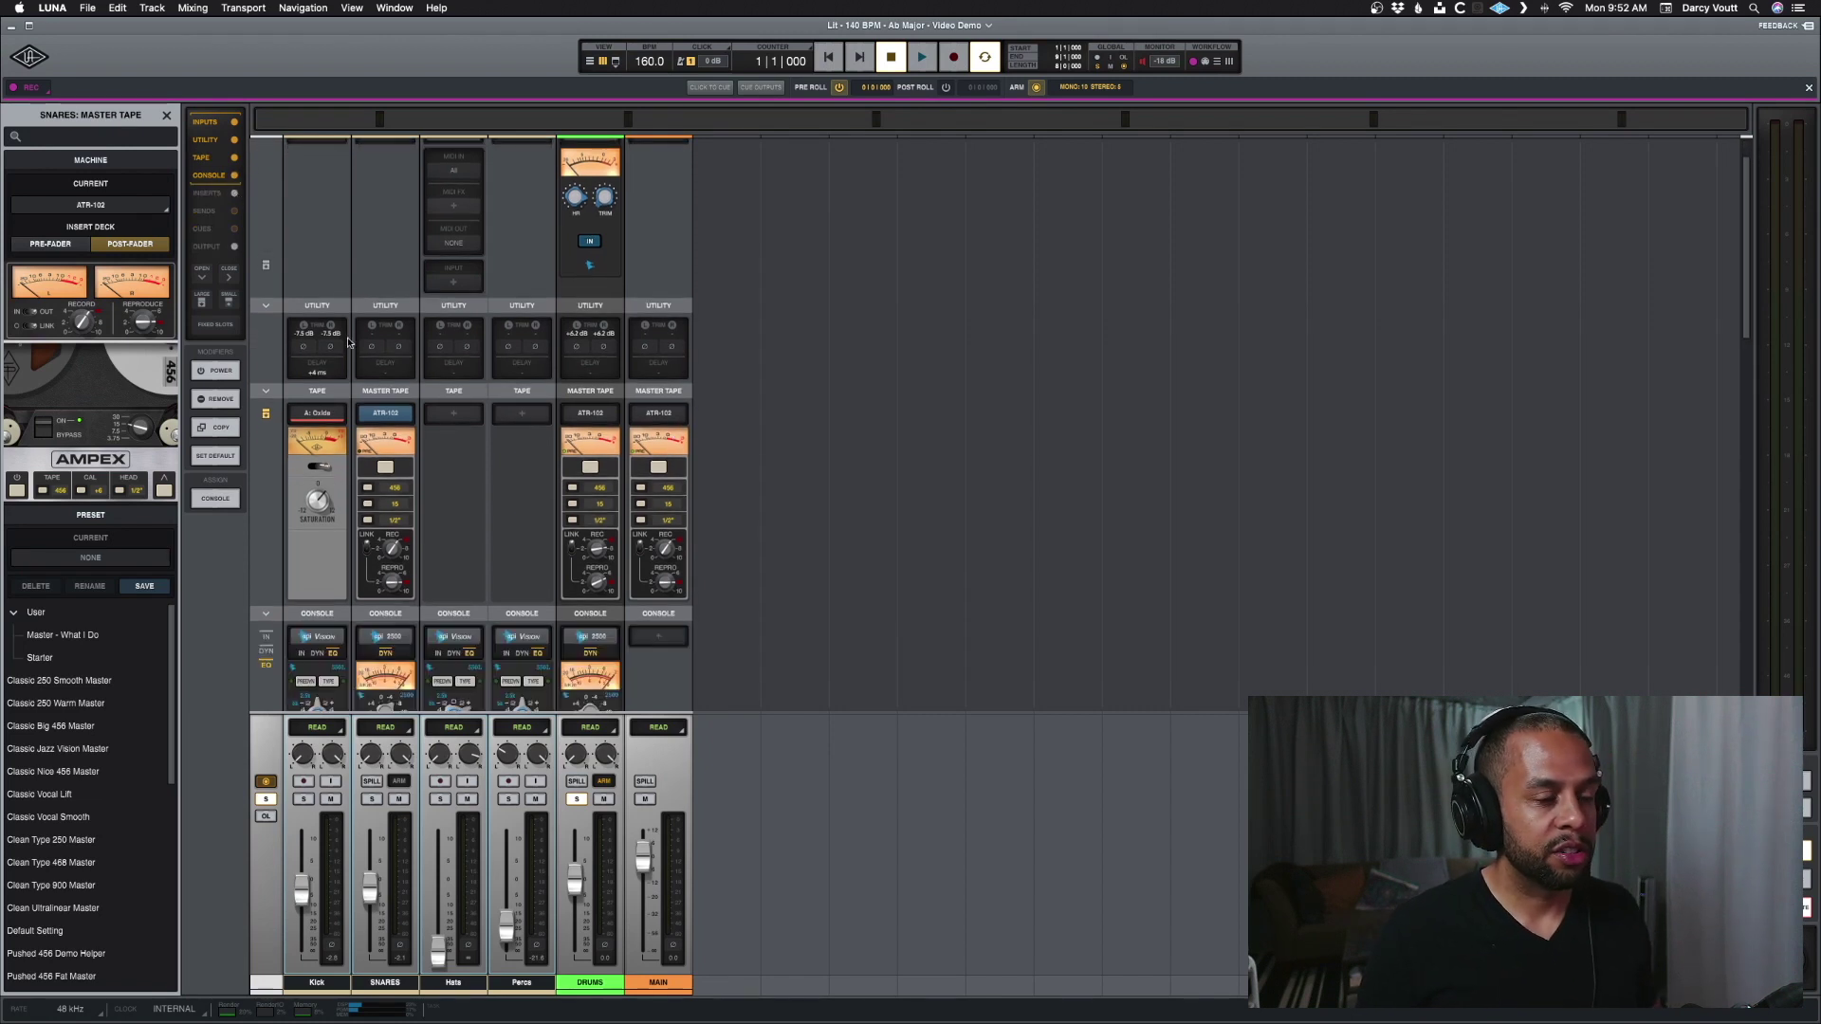
{"action": "scroll", "coordinate": [644, 319], "scroll_direction": "down", "scroll_amount": 4}
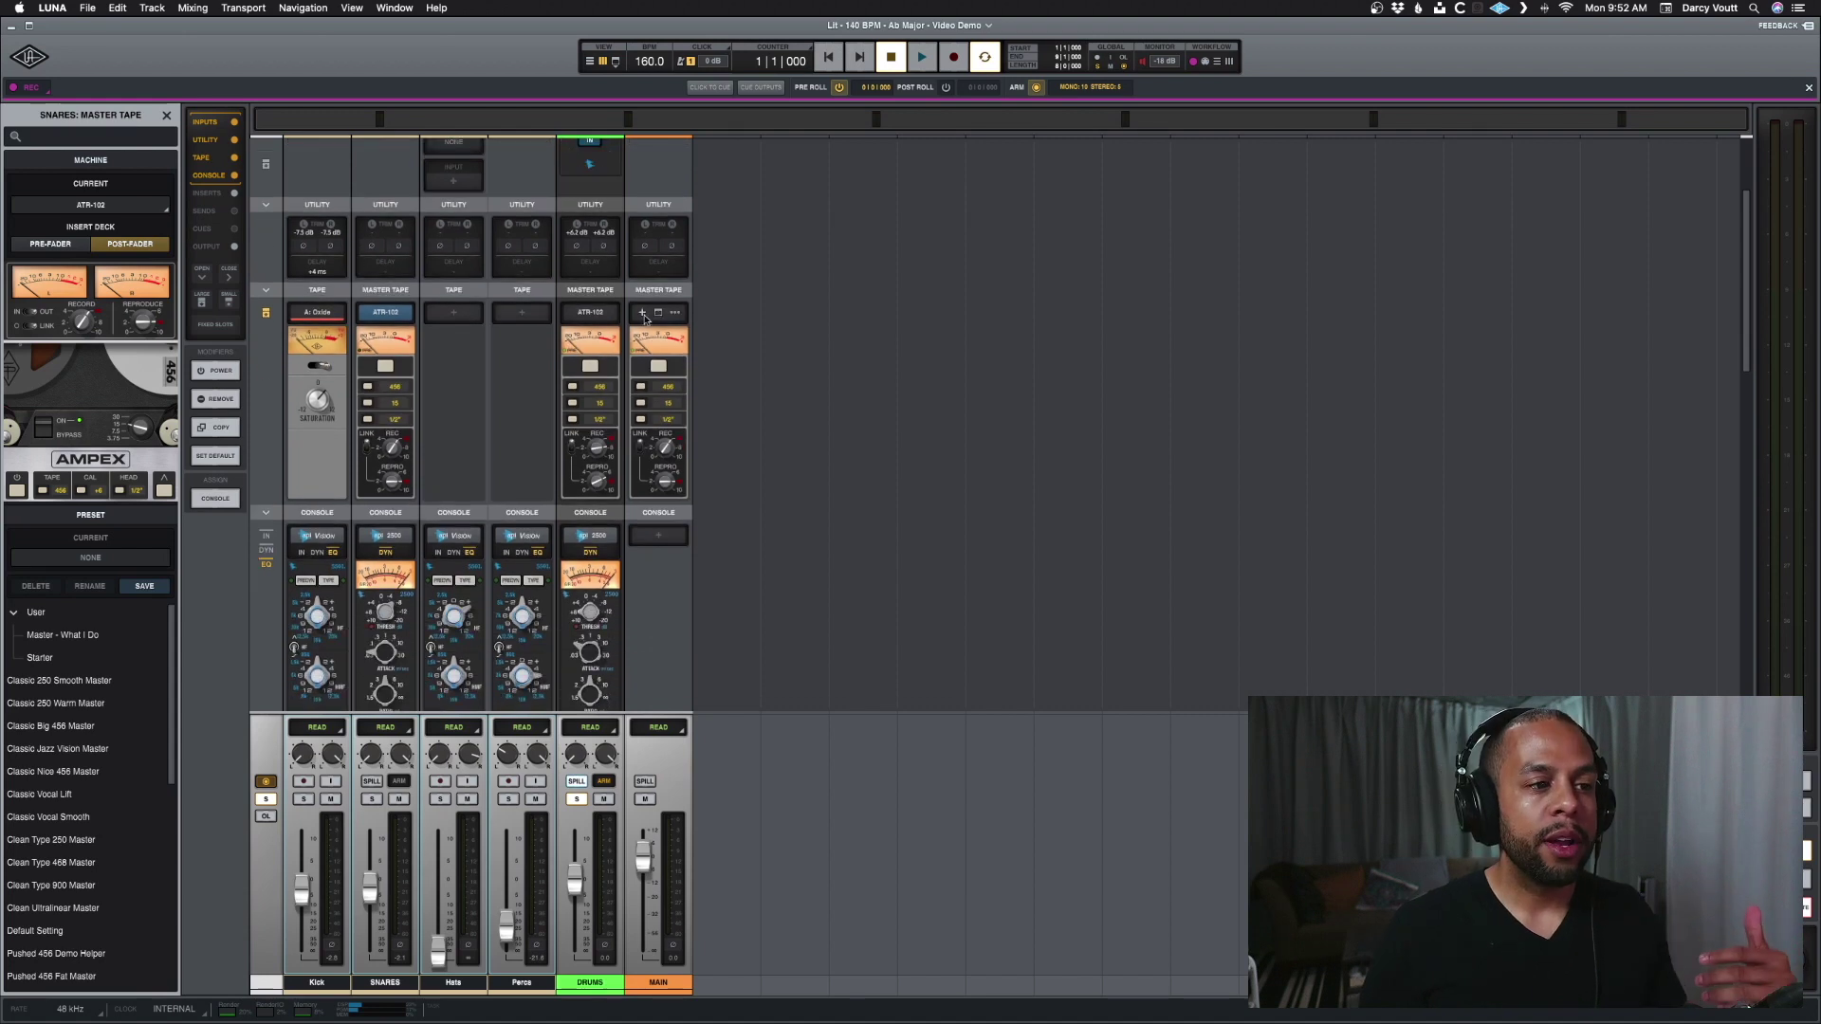
{"action": "scroll", "coordinate": [602, 350], "scroll_direction": "down", "scroll_amount": 1}
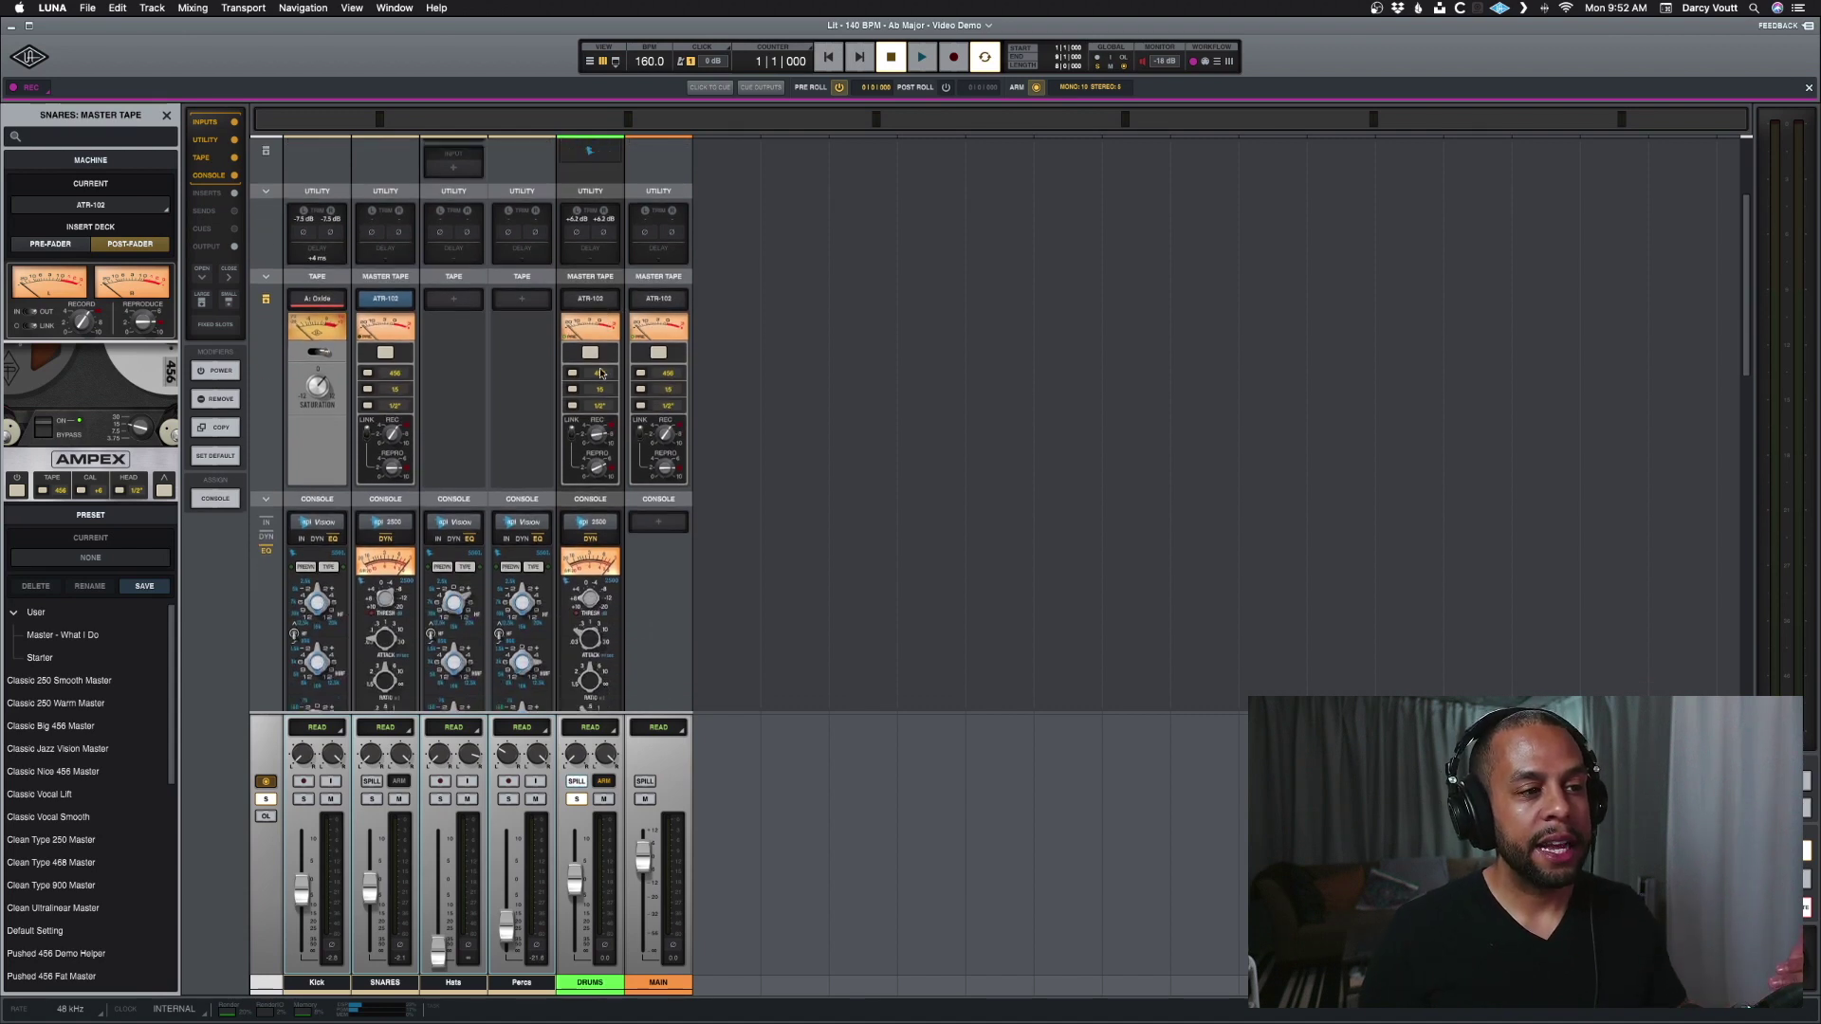
{"action": "scroll", "coordinate": [595, 420], "scroll_direction": "down", "scroll_amount": 6}
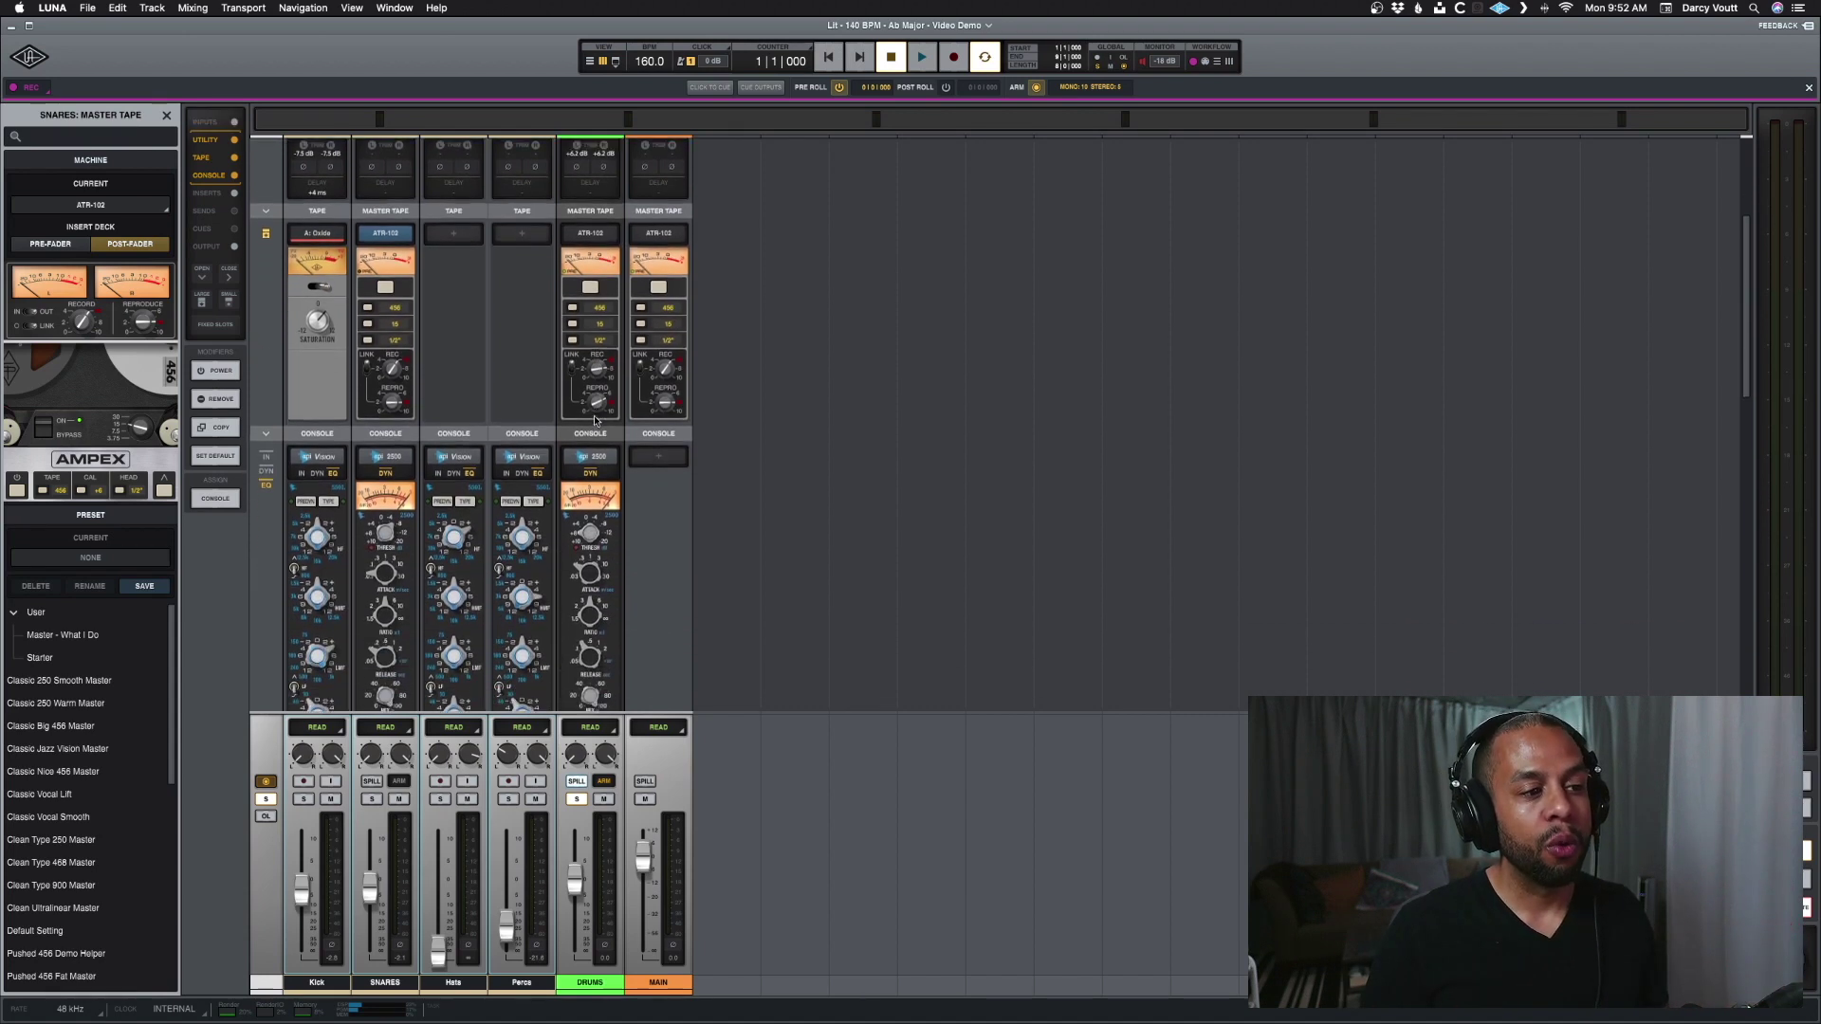
Collapse the Console section to list each strip's insert plug-ins, then select the SNARES track
{"action": "left_click", "coordinate": [592, 337]}
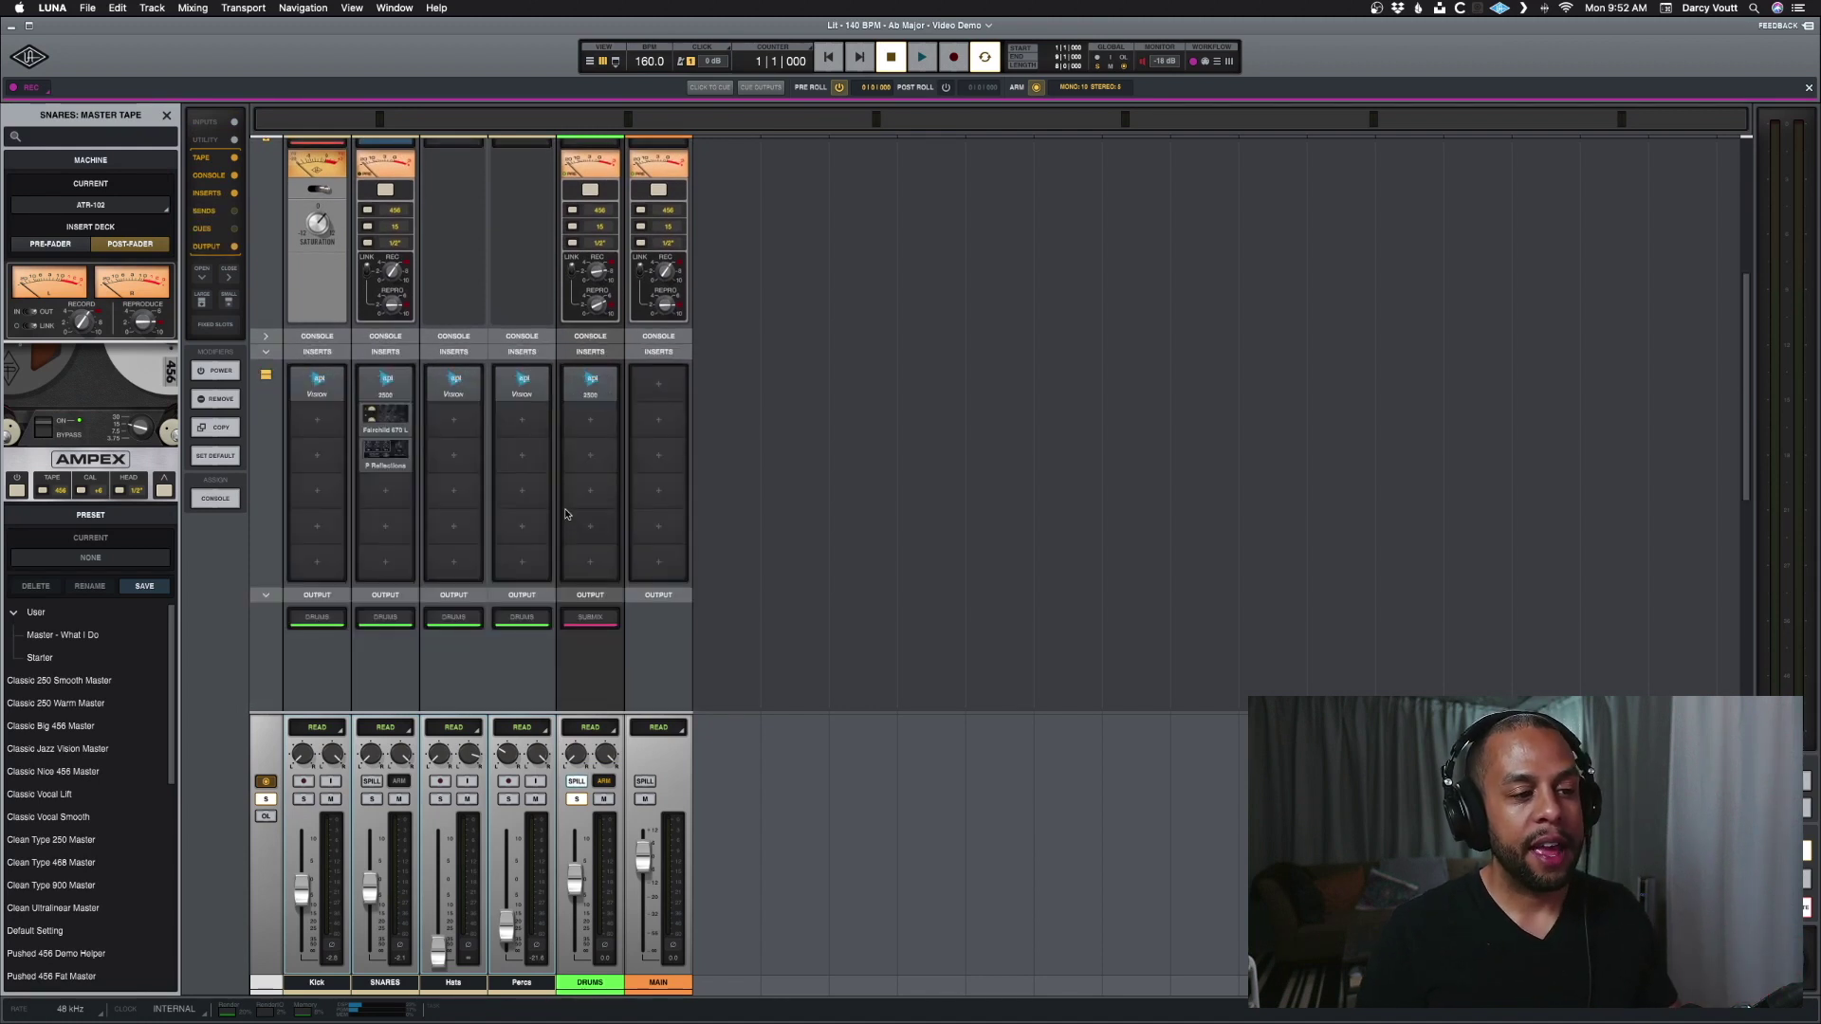
{"action": "scroll", "coordinate": [591, 272], "scroll_direction": "up", "scroll_amount": 2}
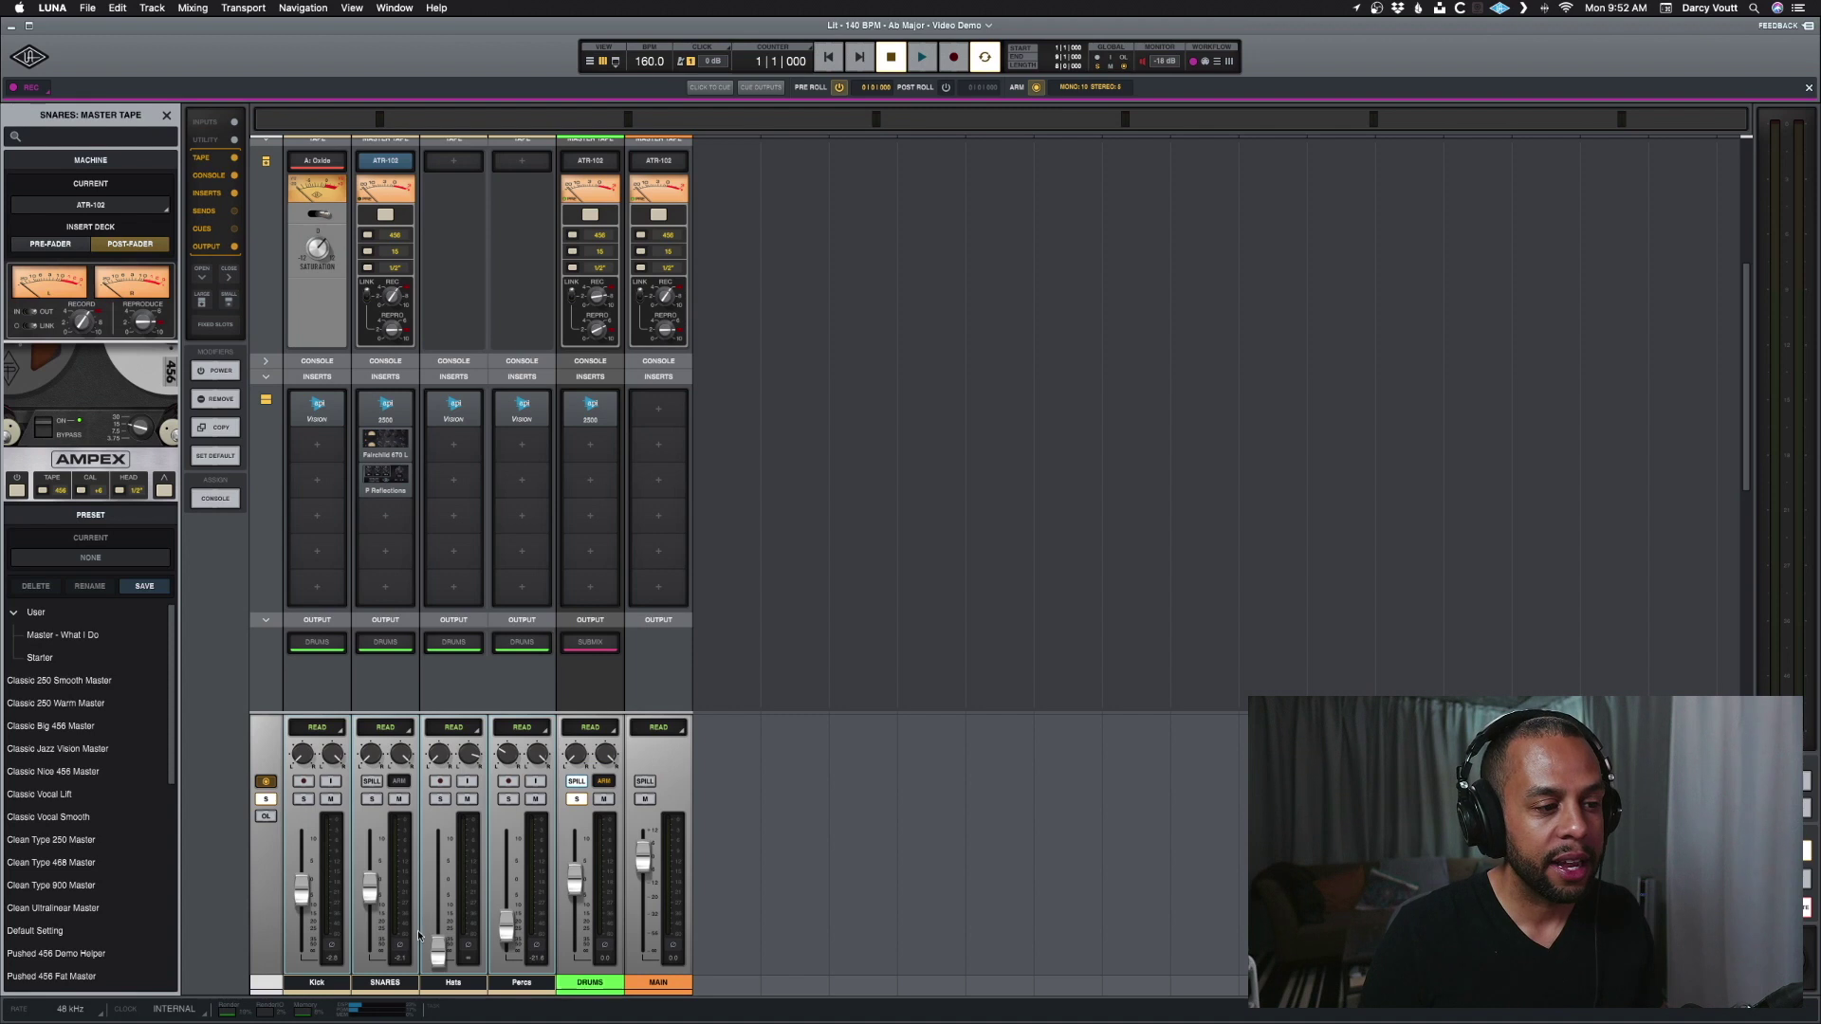
{"action": "left_click", "coordinate": [385, 983]}
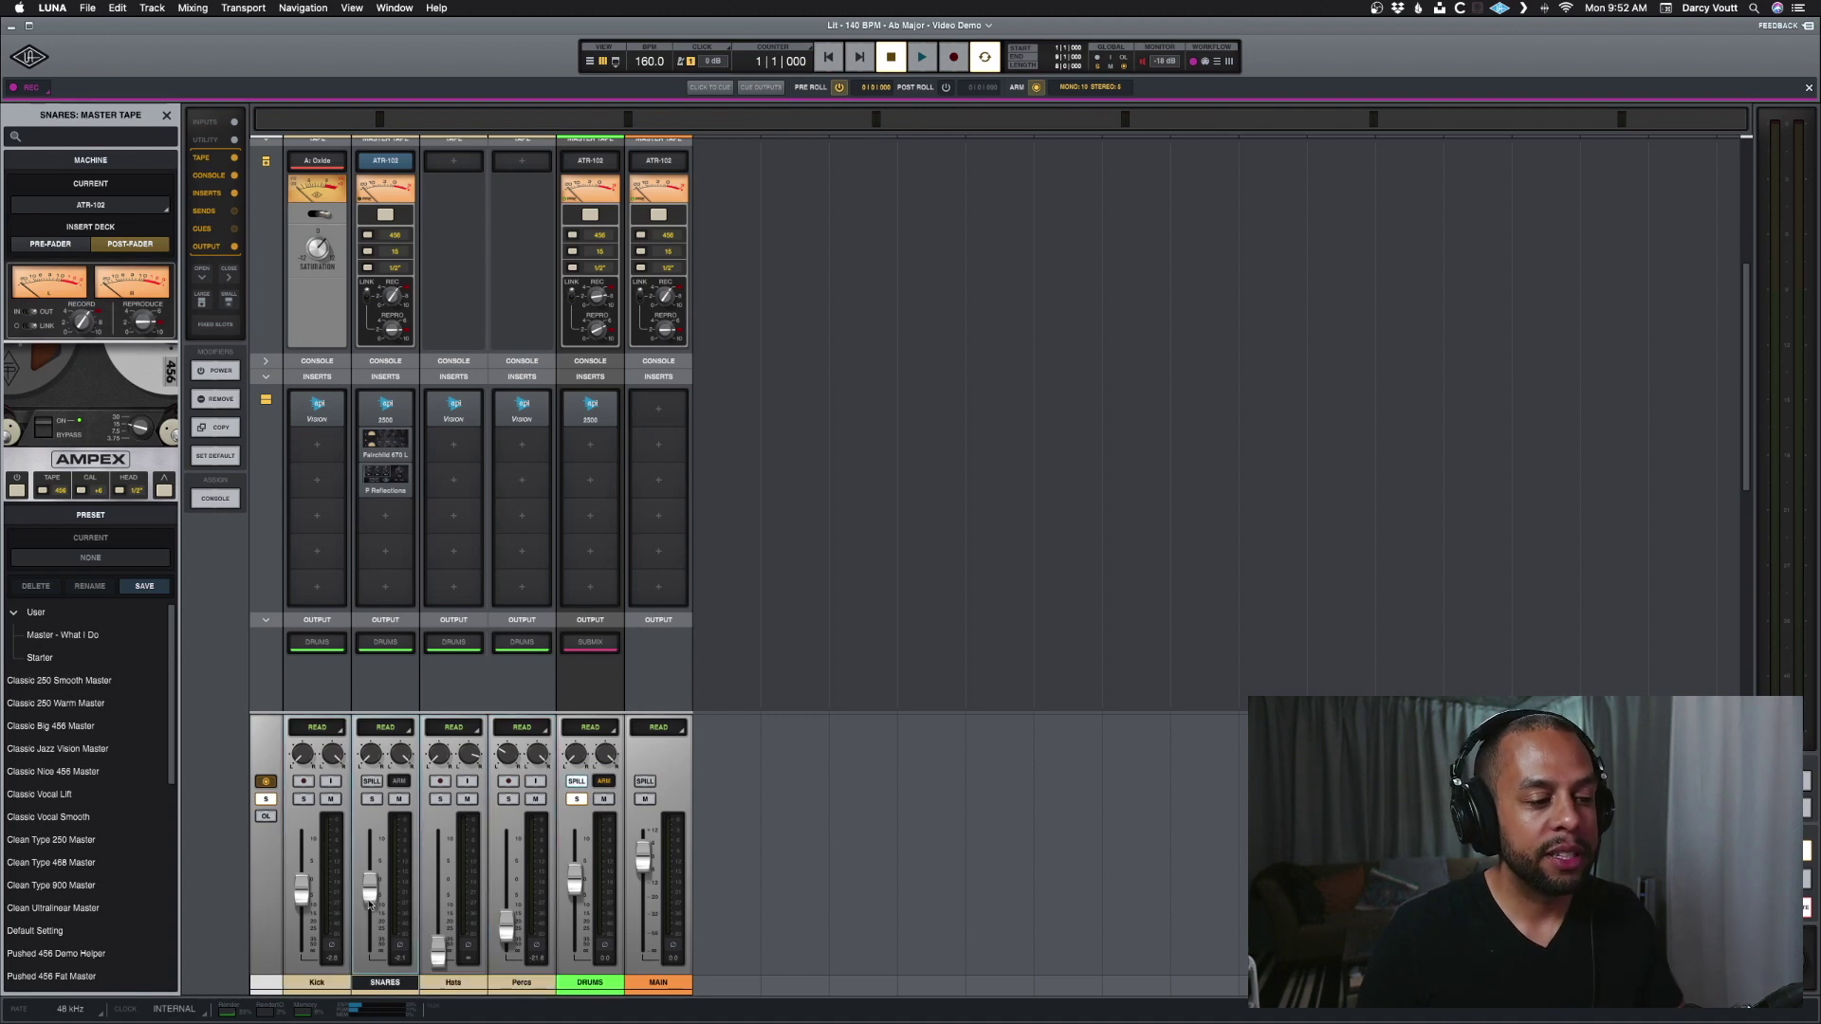
{"action": "scroll", "coordinate": [370, 896], "scroll_direction": "up", "scroll_amount": 2}
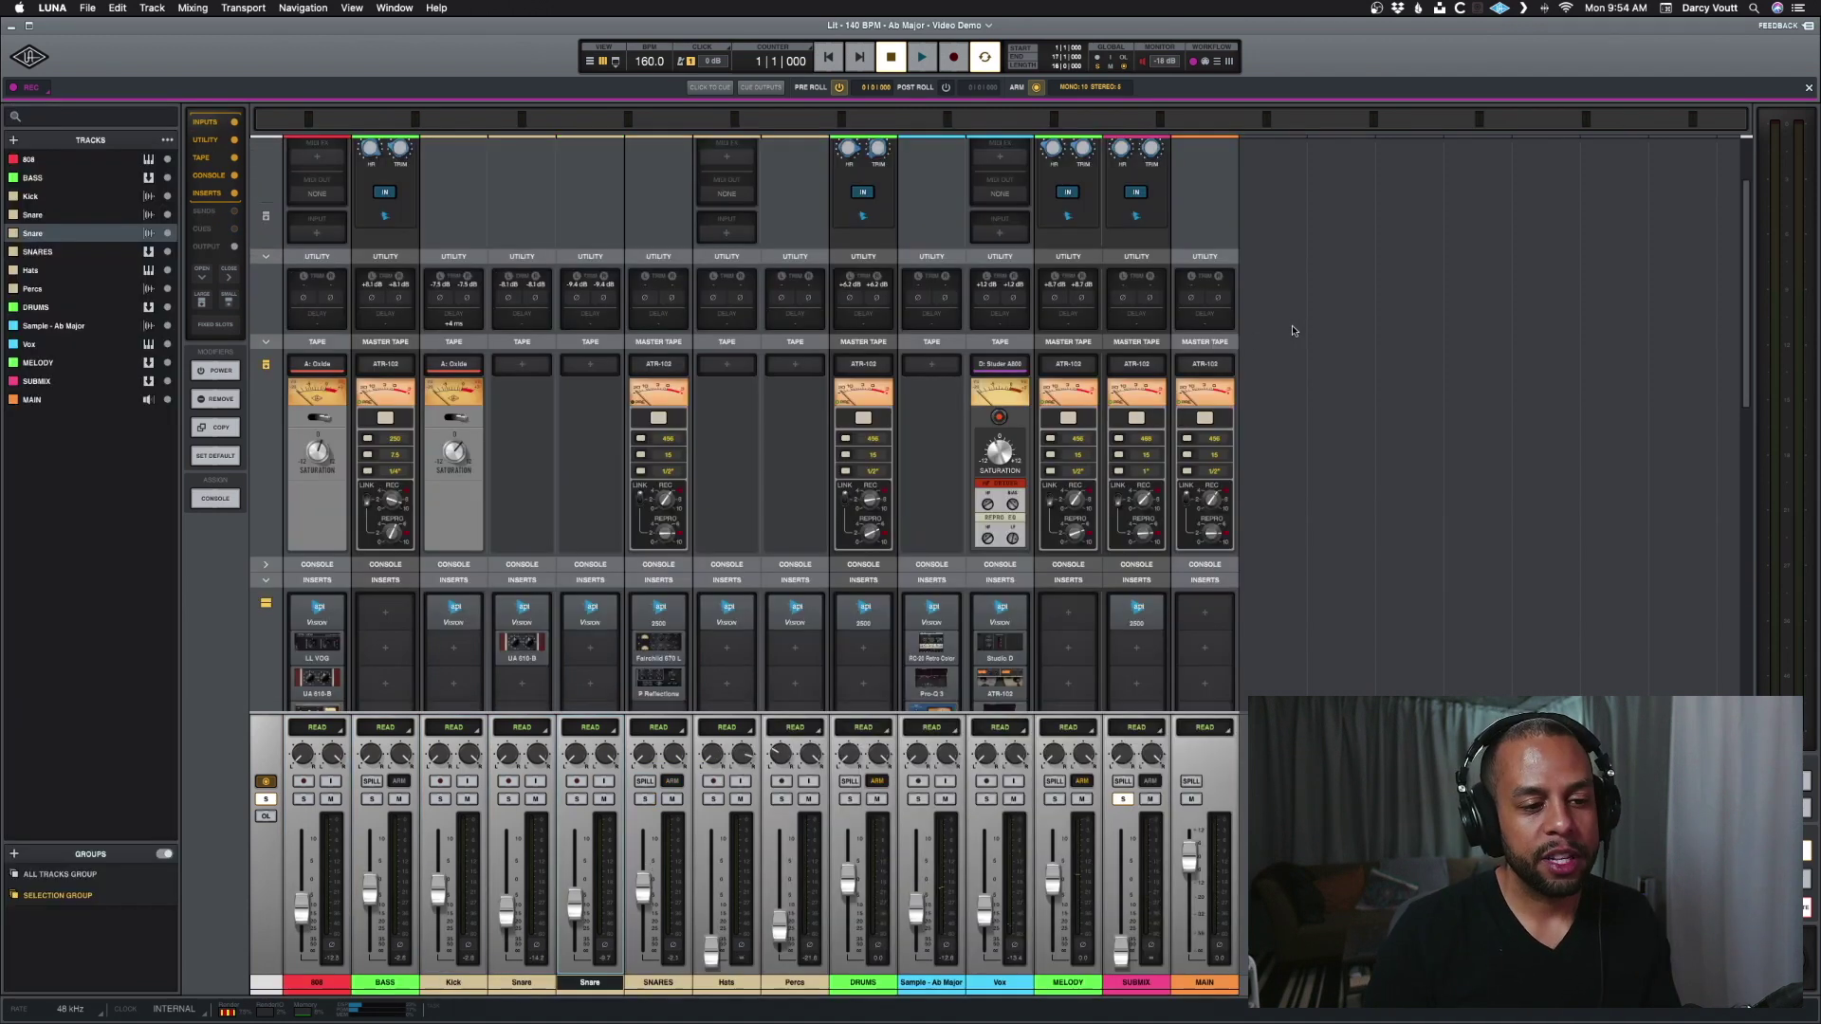
Unsolo SUBMIX and bring its fader up to about 0 dB
{"action": "left_click", "coordinate": [1123, 798]}
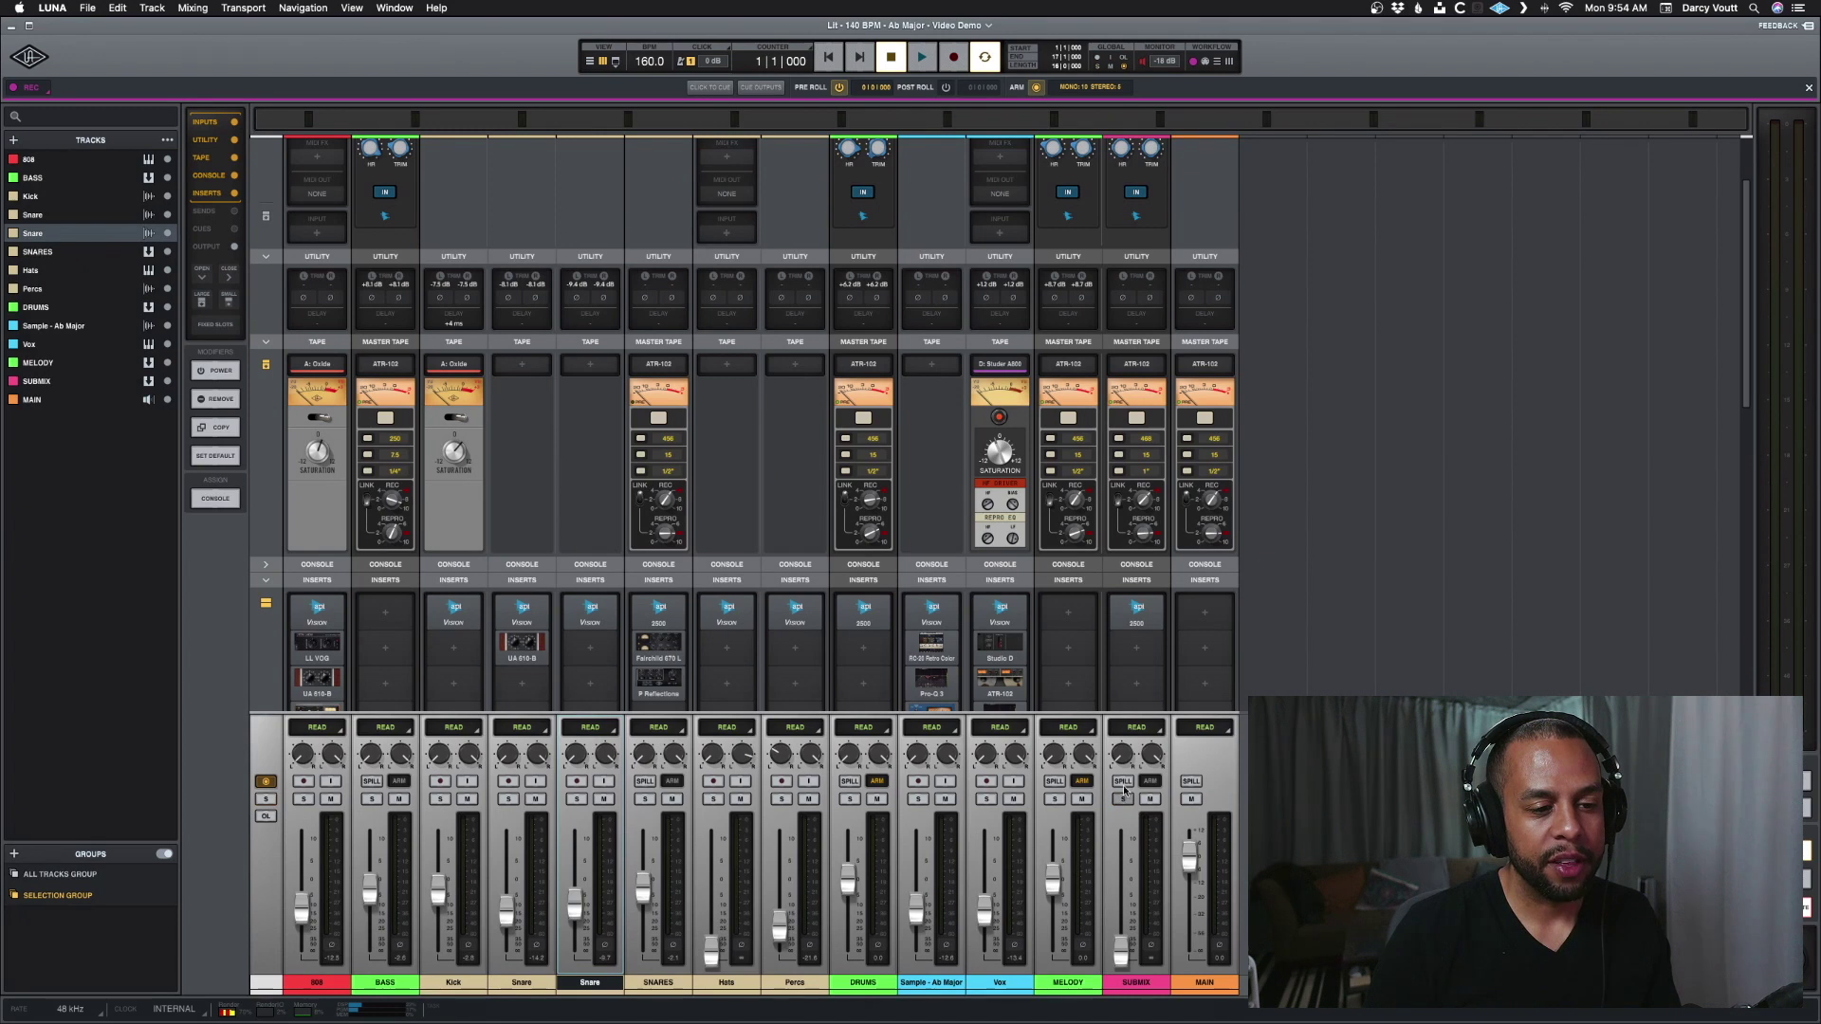
{"action": "left_click", "coordinate": [1126, 937], "text": "alt"}
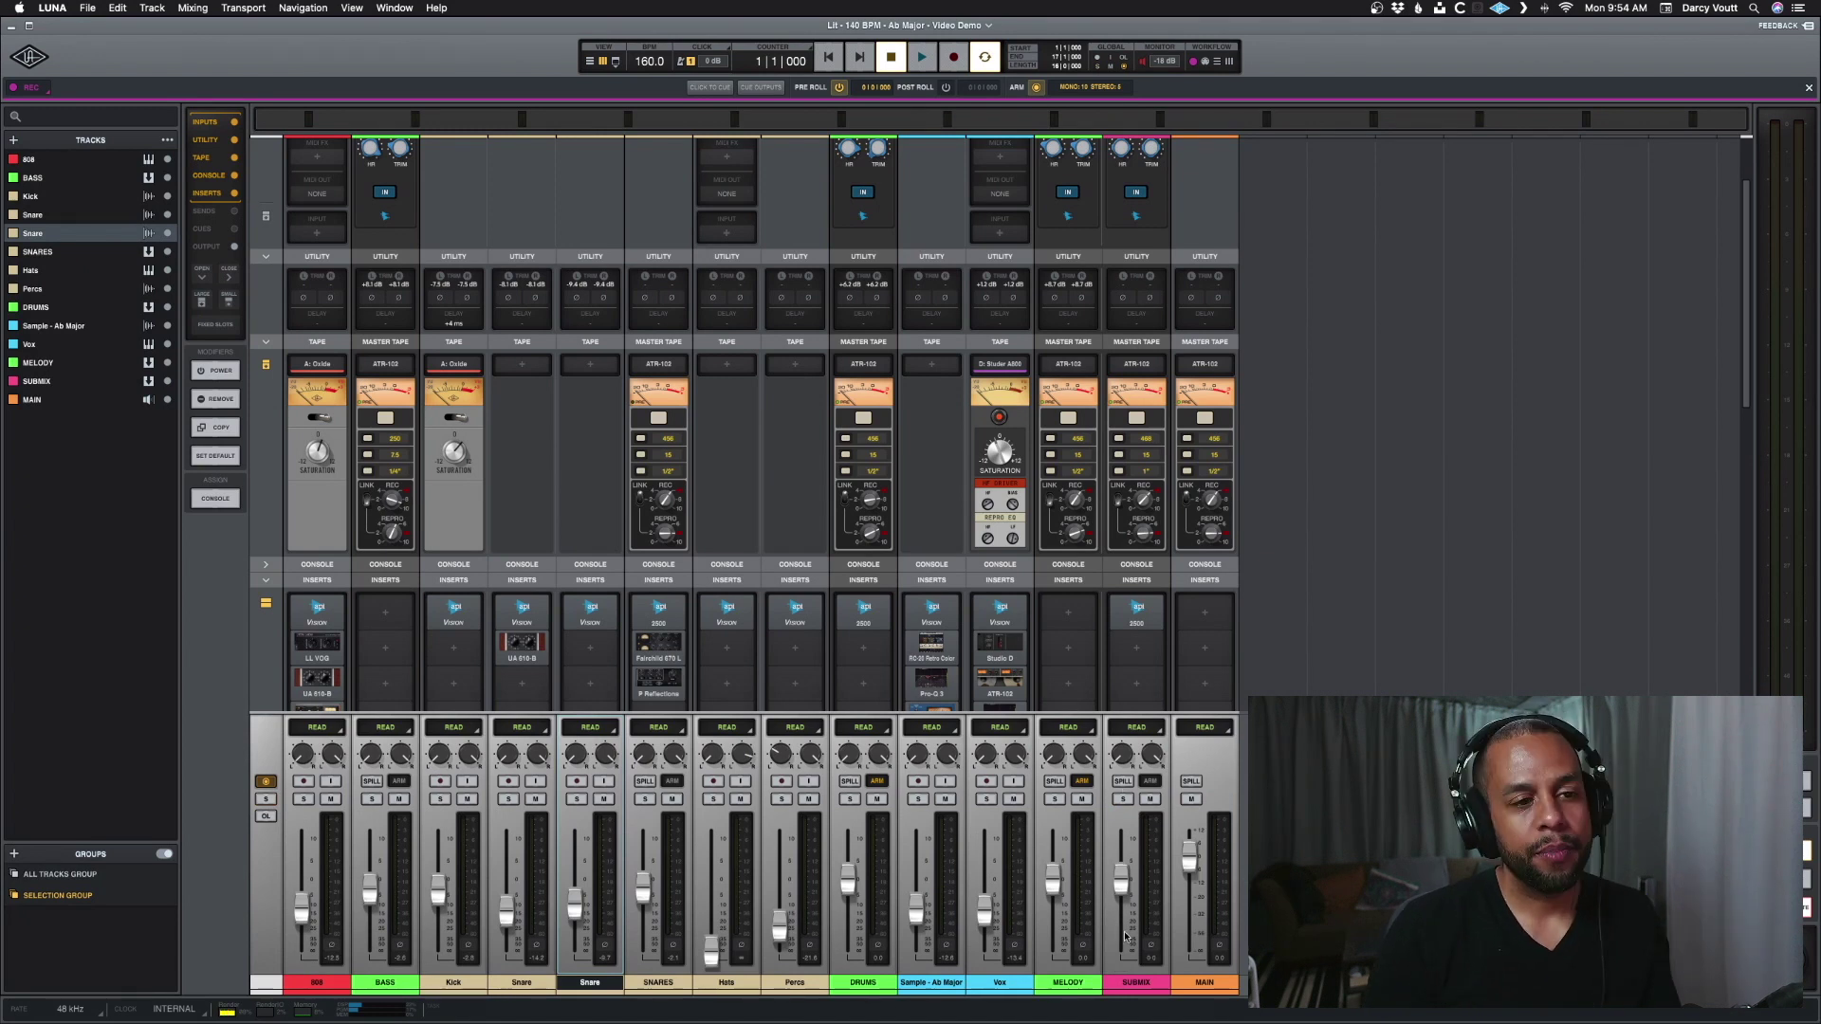